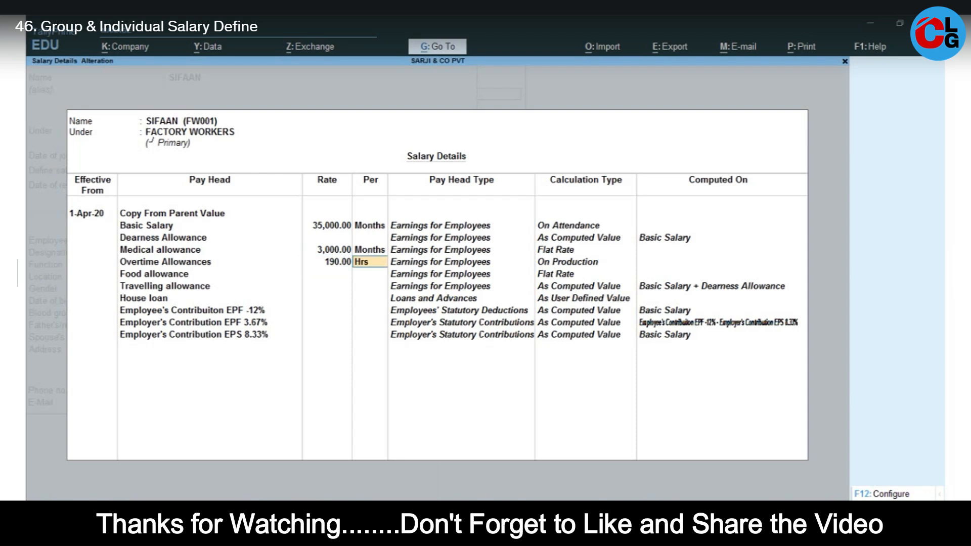
Keep Hrs as the overtime unit and set the food allowance to 4,500 per month, checking the Word payroll document for the amount.
key(Return)
key(alt+Tab)
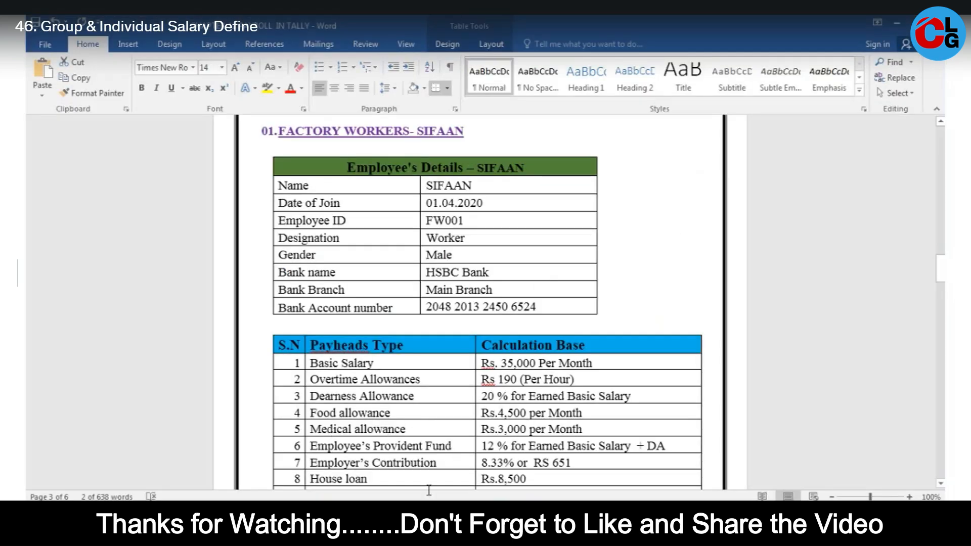
key(alt+Tab)
text(4,50)
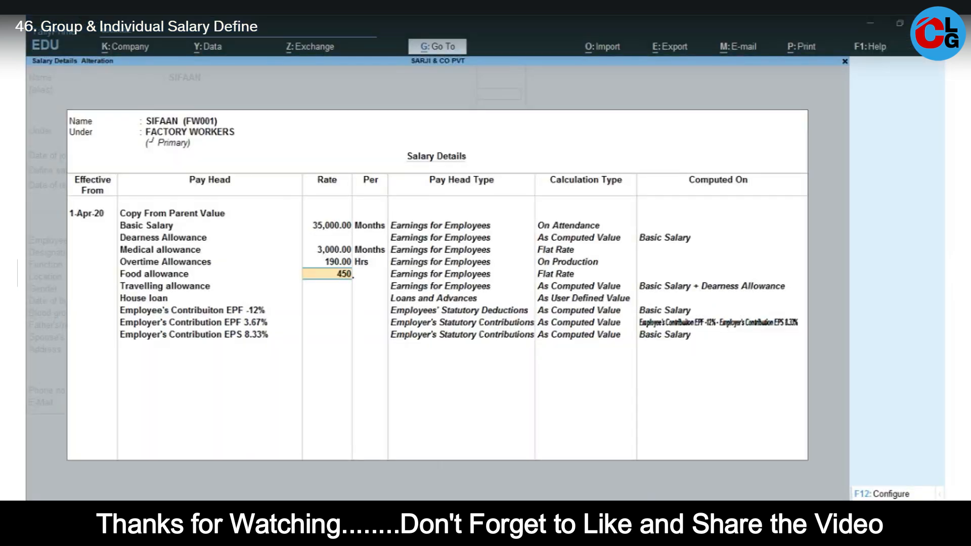
text(0)
key(Return)
key(Return)
Accept the remaining pay heads from House loan through Employer's Contribution EPS 8.33%, end the list and save the employee record.
key(alt+Tab)
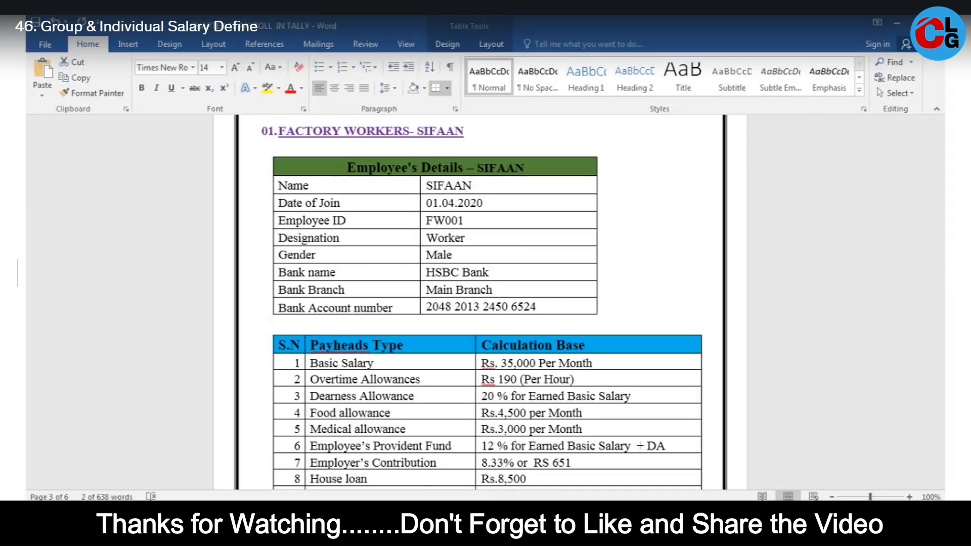
key(alt+Tab)
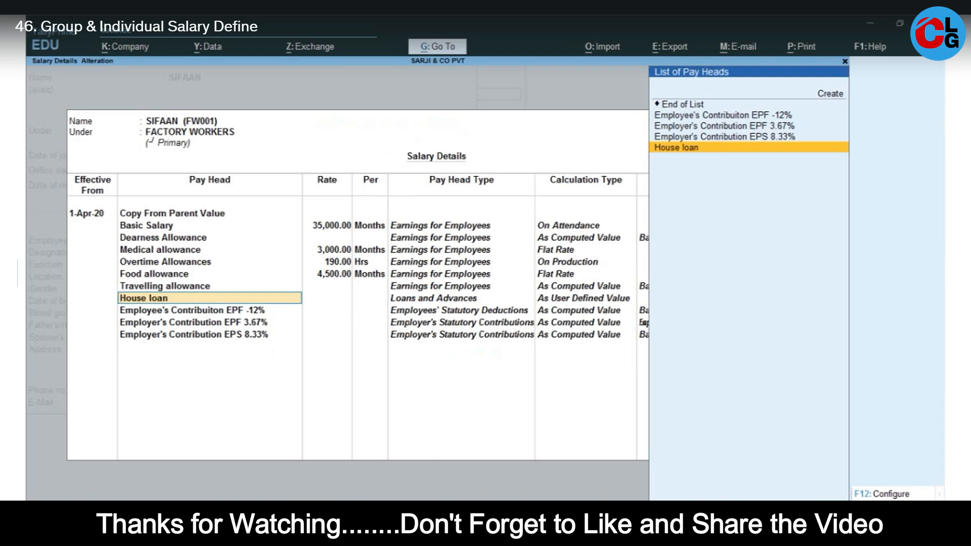
key(Return)
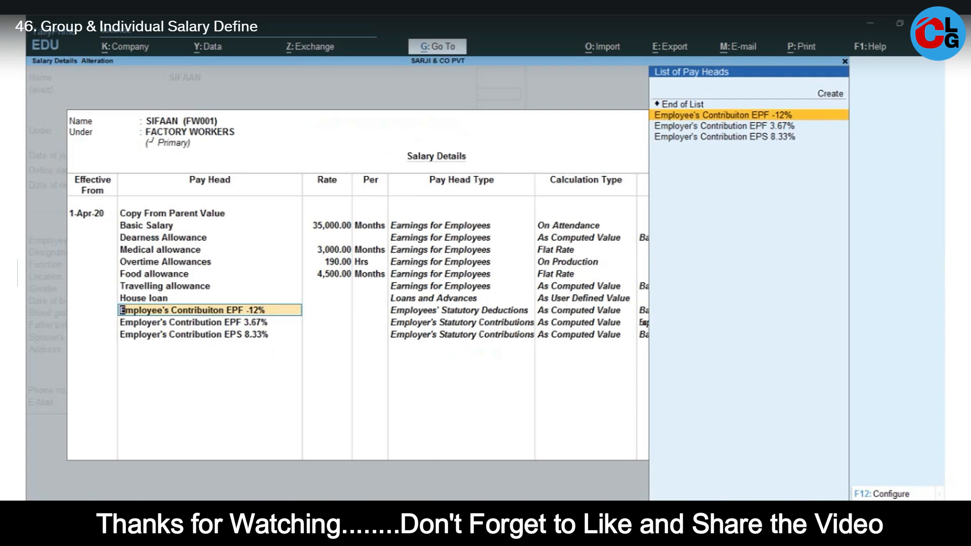
key(Return)
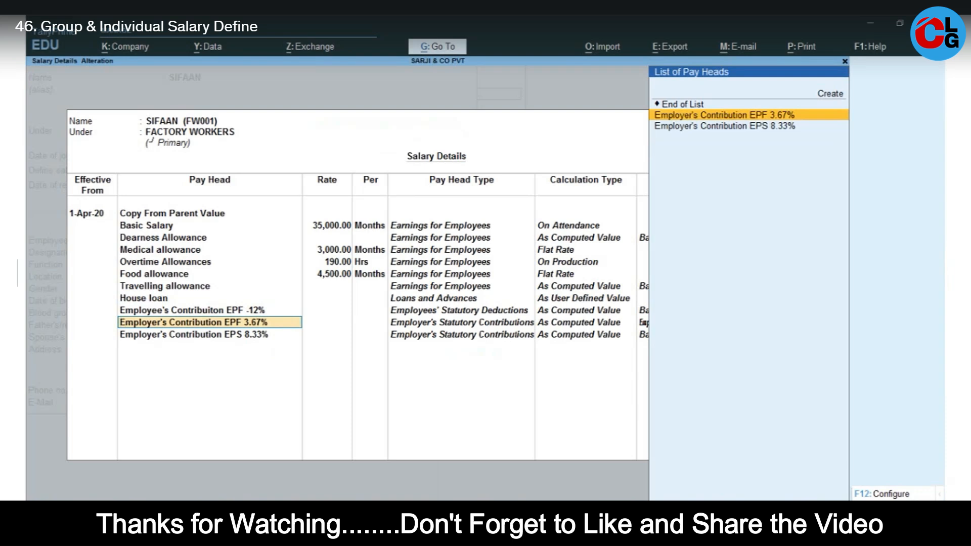
key(Return)
key(Return)
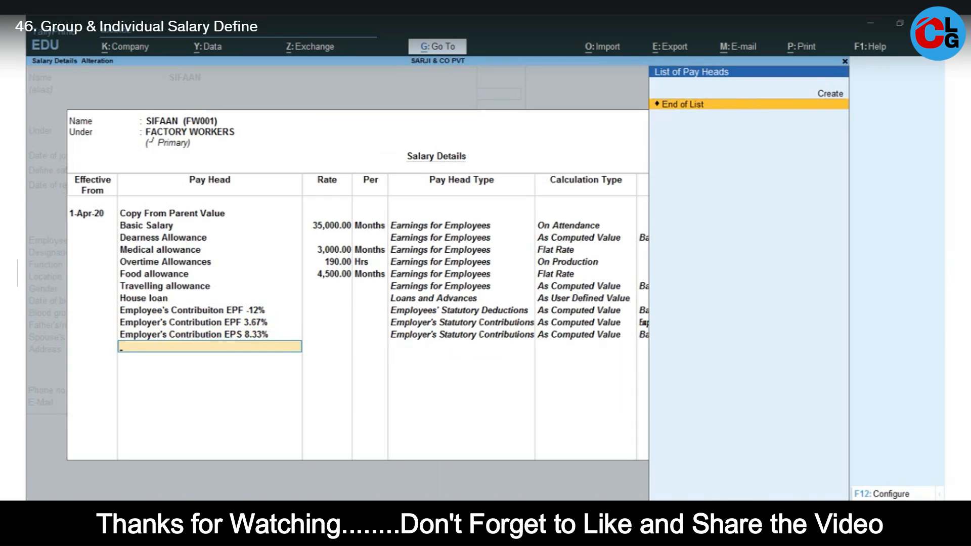
key(Return)
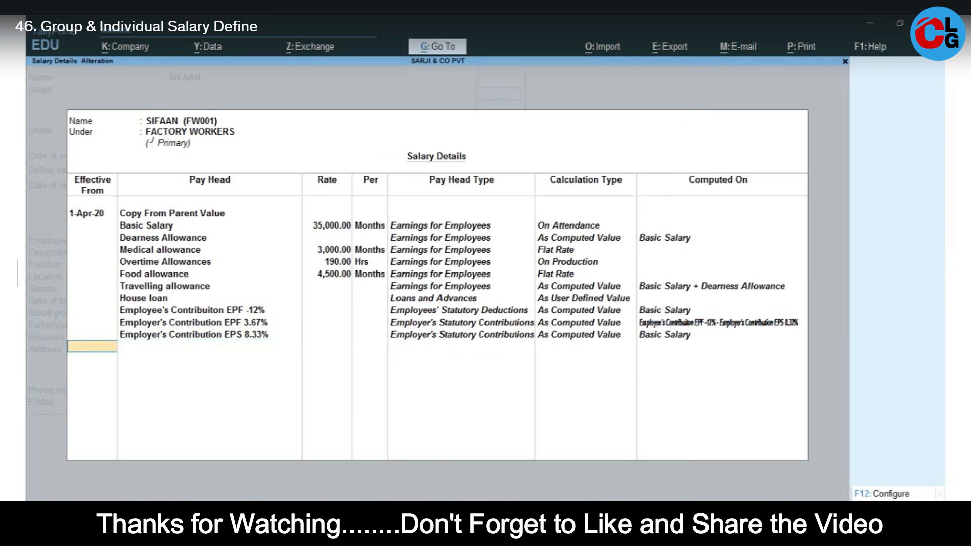
key(Return)
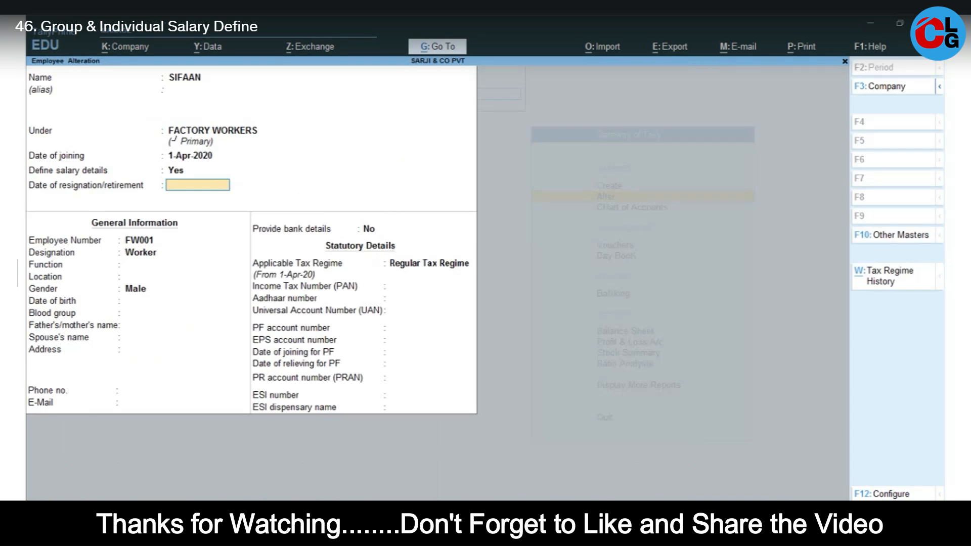
key(ctrl)
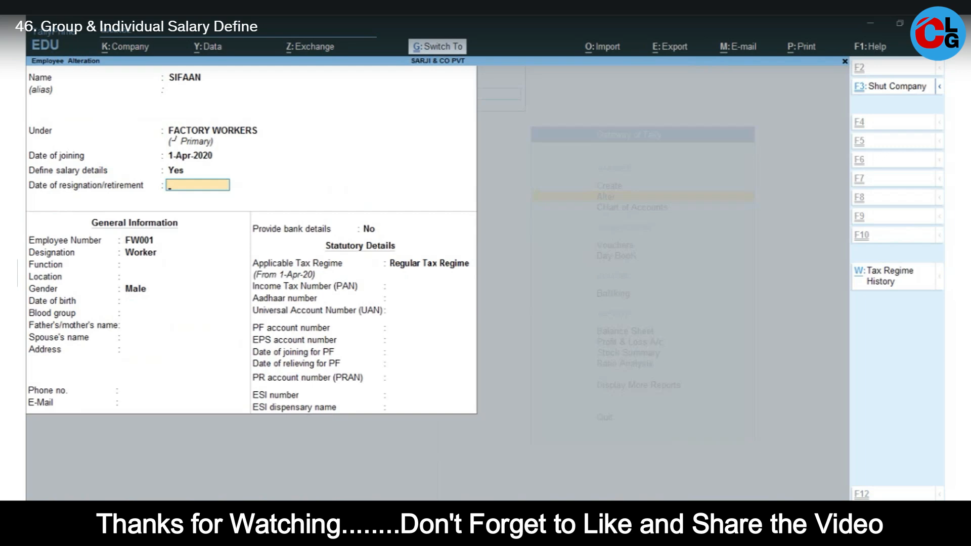
key(ctrl+a)
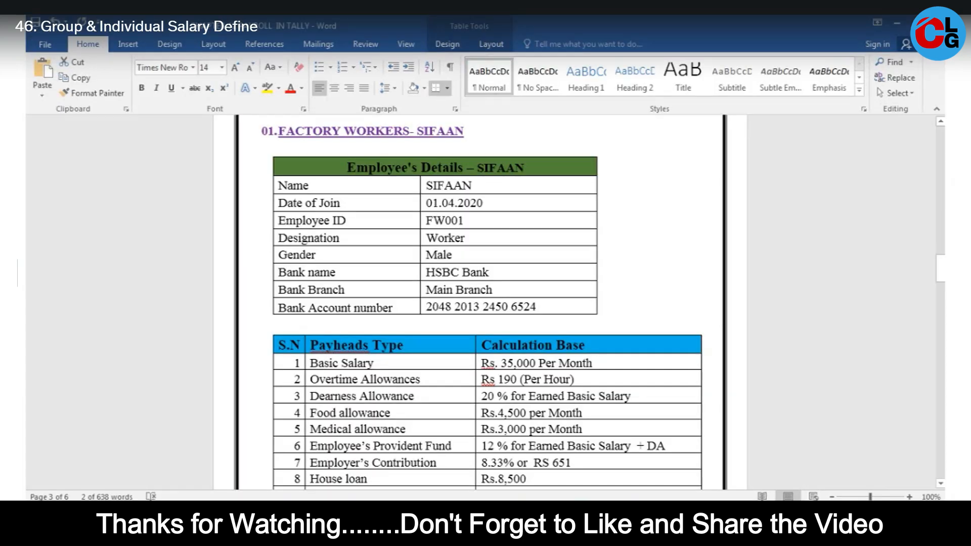
Bring up the other factory worker's details in the Word document, open that employee for alteration and set Define salary details to Yes.
drag(941, 270, 941, 326)
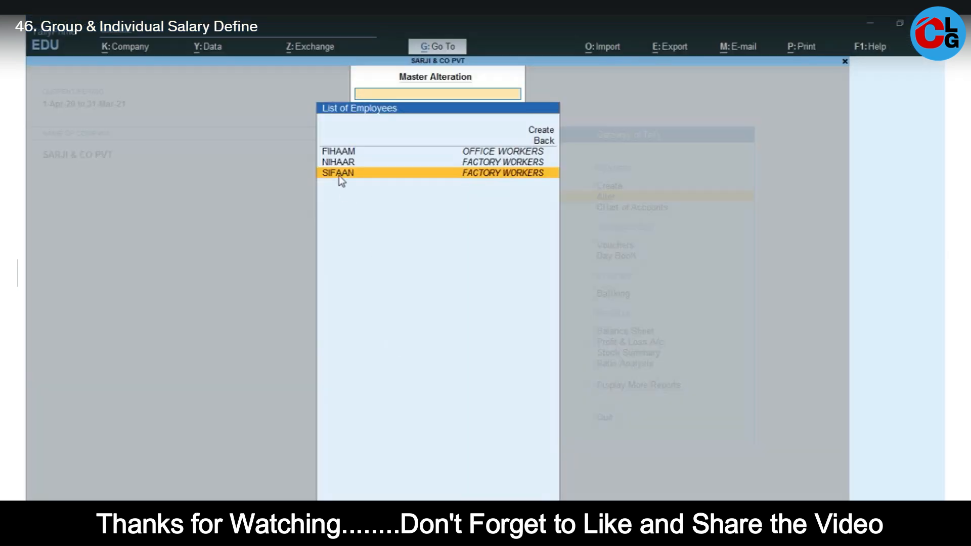
click(338, 161)
key(Return)
key(Return)
key(Return)
key(Return)
text(y)
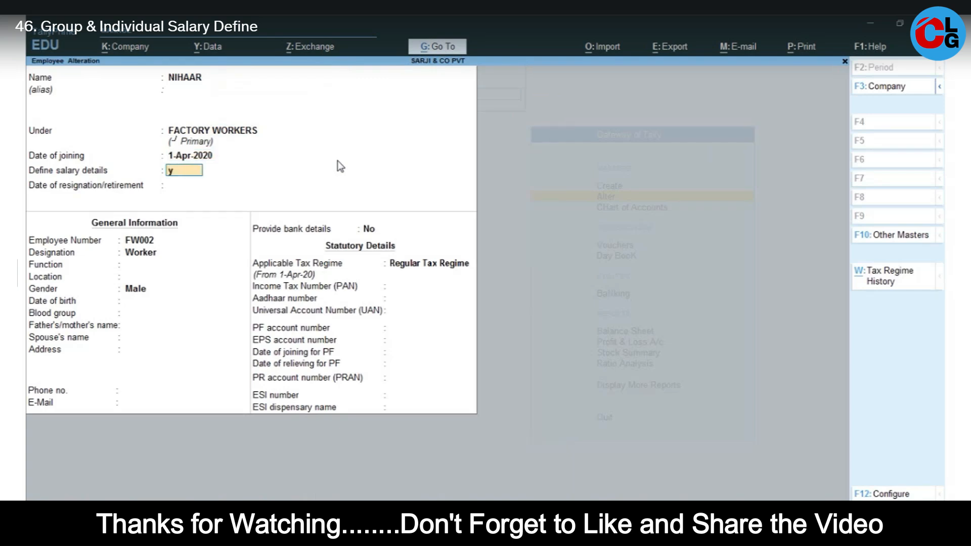
key(Return)
Set the salary details' effective date to 01/04/2020 and fill the pay heads with Copy From Parent Value.
text(01/04/2020)
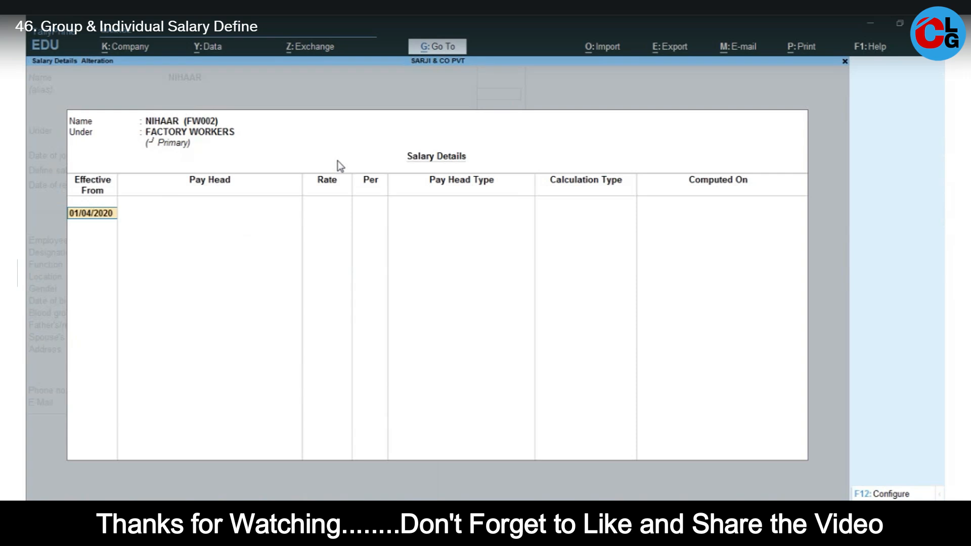
key(Return)
key(Down)
key(Down)
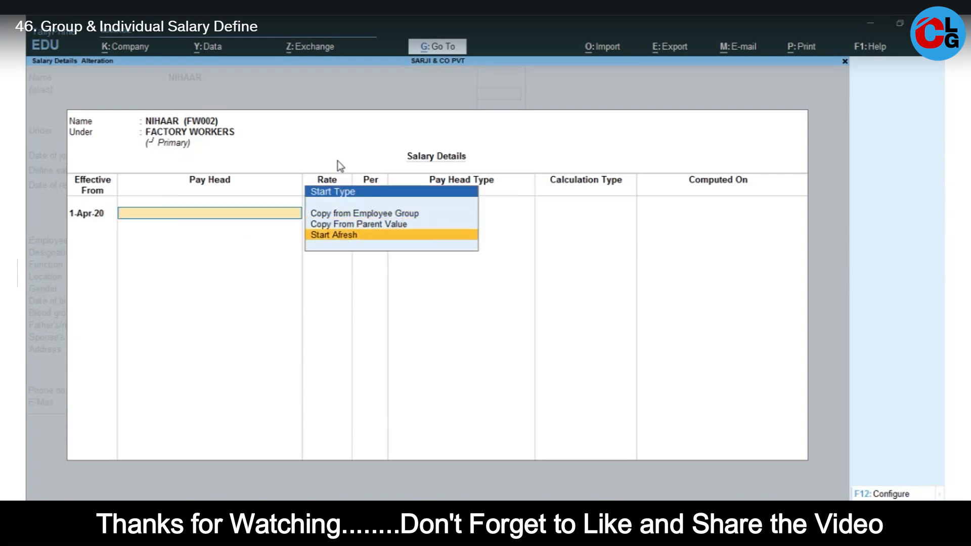
key(Up)
key(Return)
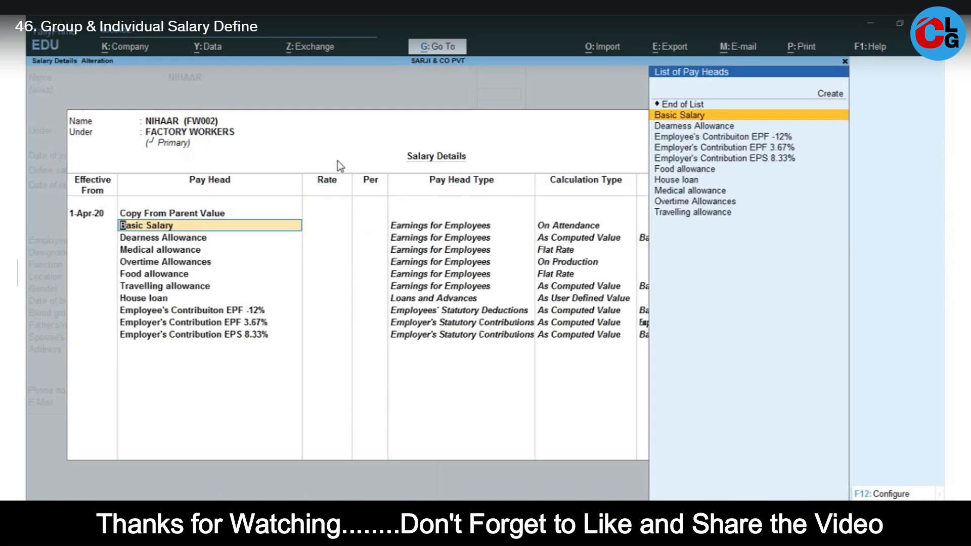
Set the Basic Salary rate to 40,000 per month, as listed for this employee in the Word payroll document.
key(Return)
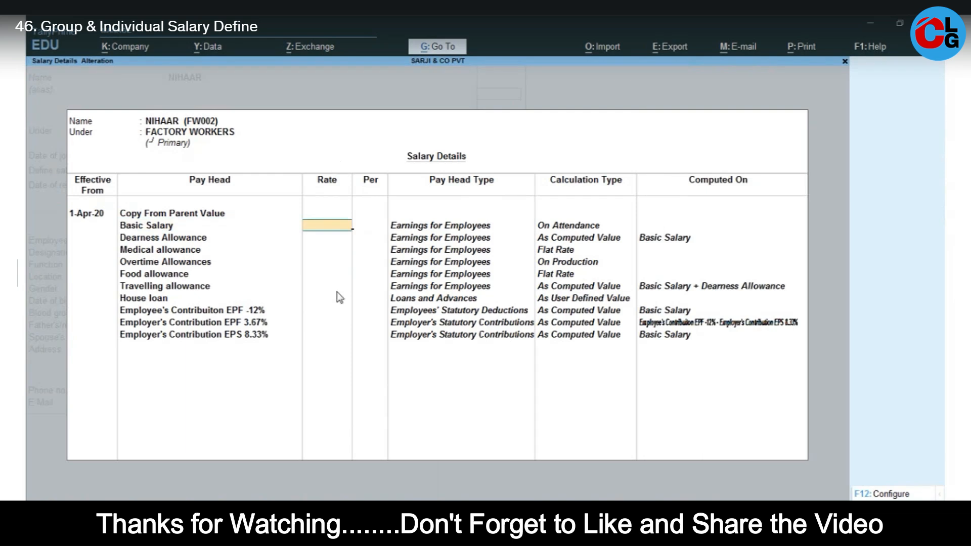
key(alt+Tab)
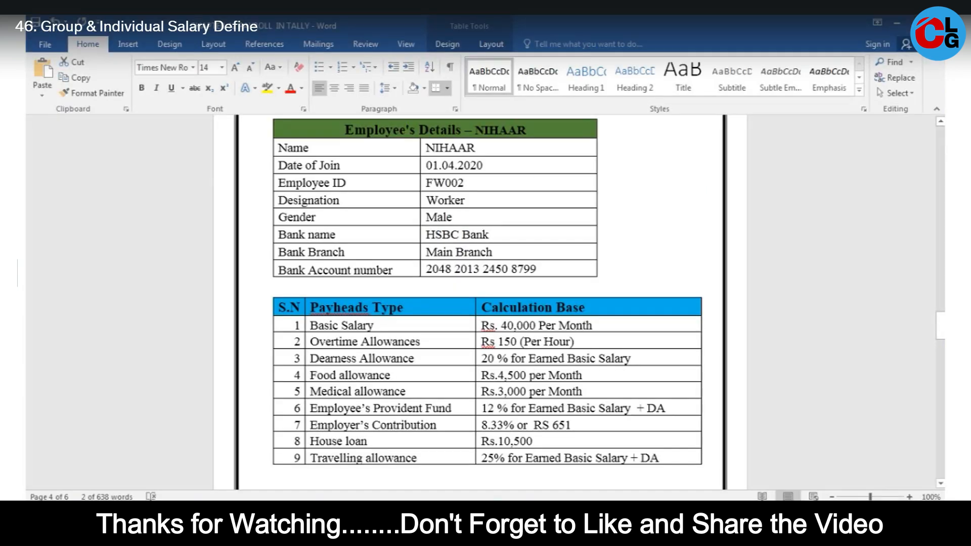
key(alt+Tab)
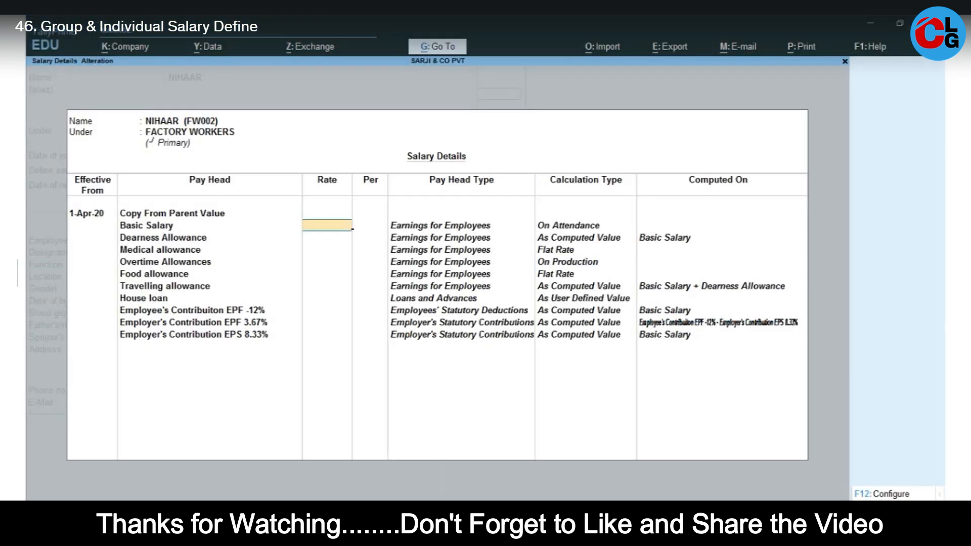
text(40000)
key(Return)
key(Return)
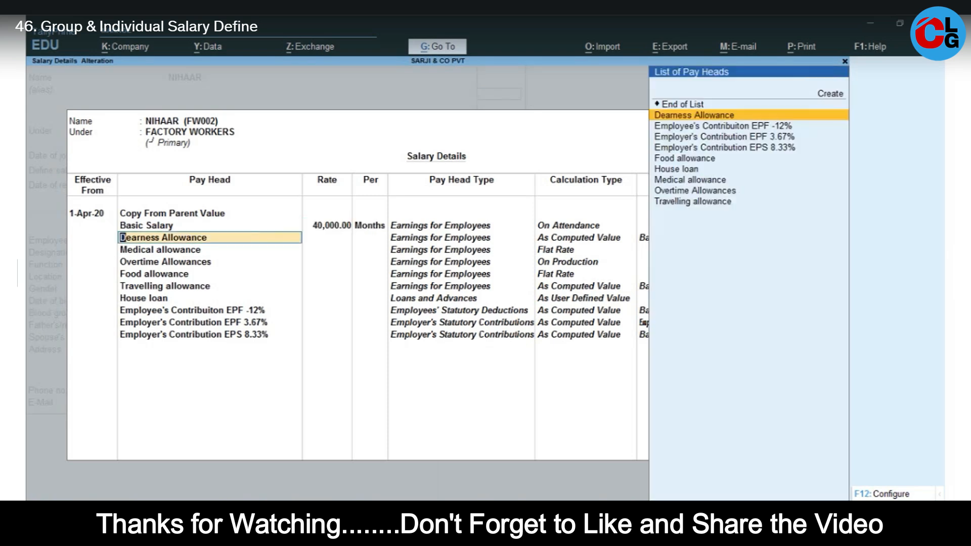
Keep Dearness Allowance as computed and set the Medical allowance to 3,000 per month.
key(Return)
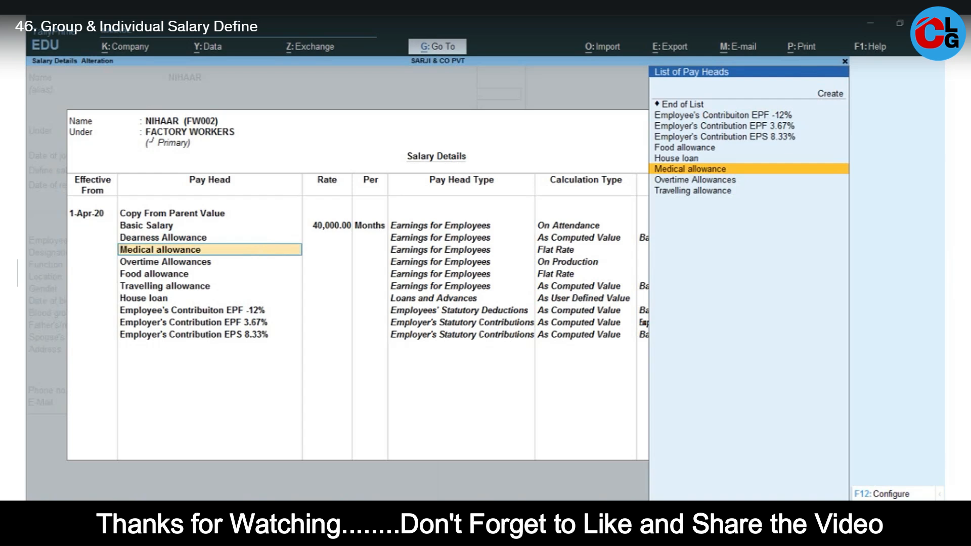
key(Return)
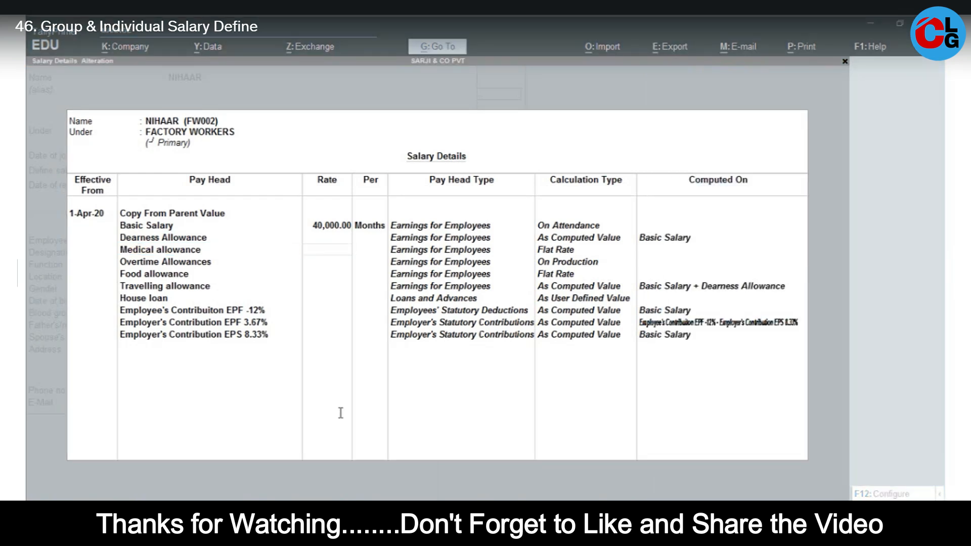
key(alt+Tab)
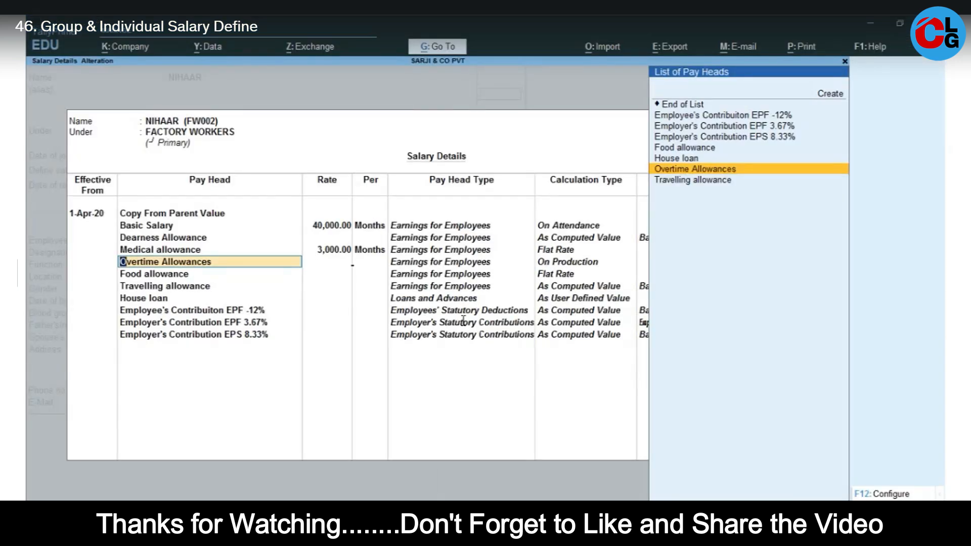
Set the Overtime Allowances rate to 150 per Hrs, taking the amount from the Word payroll document.
key(alt+Tab)
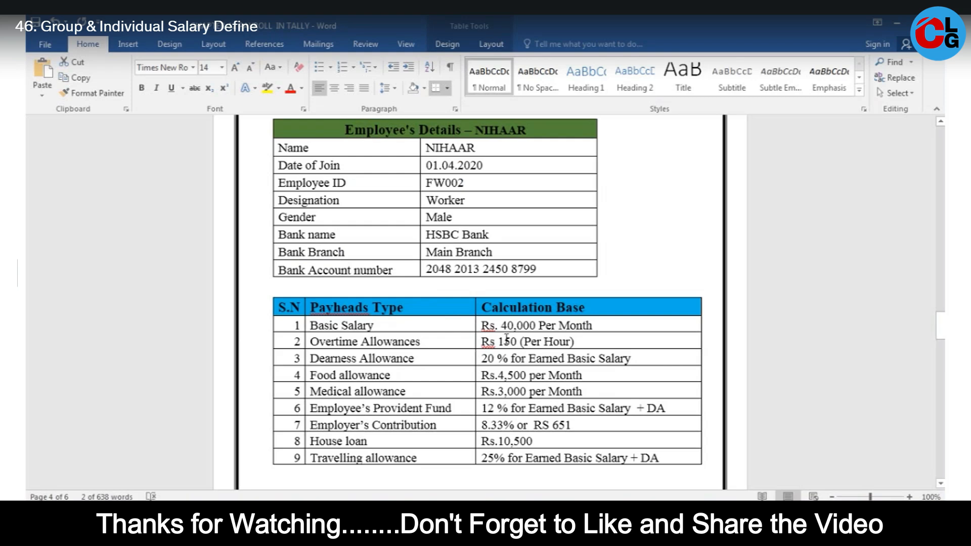
key(alt+Tab)
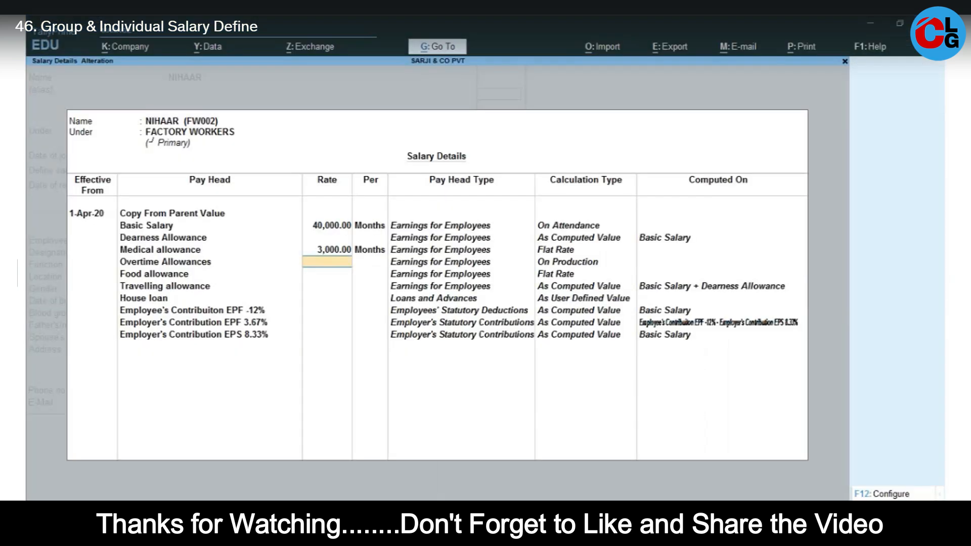
text(150)
key(Return)
key(Return)
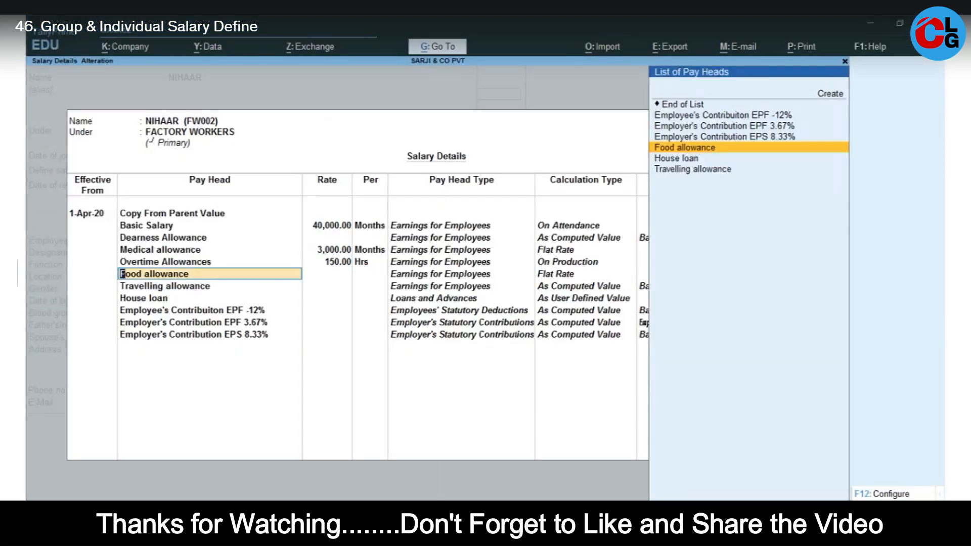
Set the Food allowance to 4,500 per month after checking the amount in the Word payroll document.
key(Return)
key(alt+Tab)
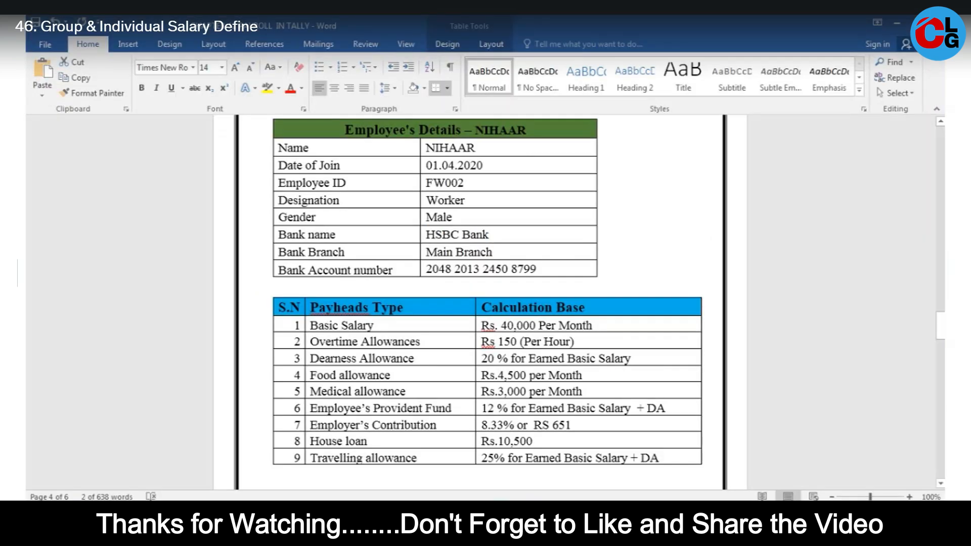
key(alt+Tab)
text(4500)
key(Return)
key(Return)
Accept the remaining pay heads from Travelling allowance onward, finish the salary details and save the employee's record.
key(Return)
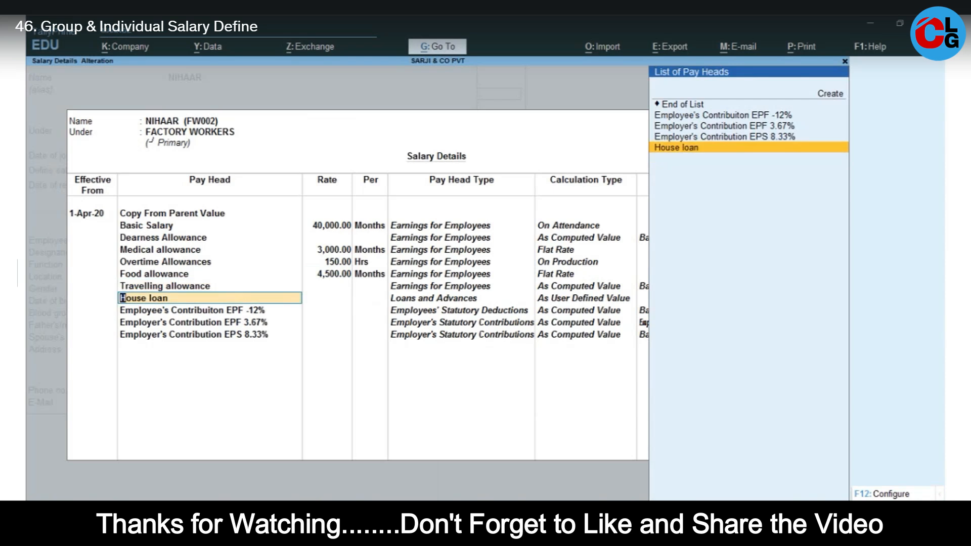
key(Return)
key(Return)
key(Return)
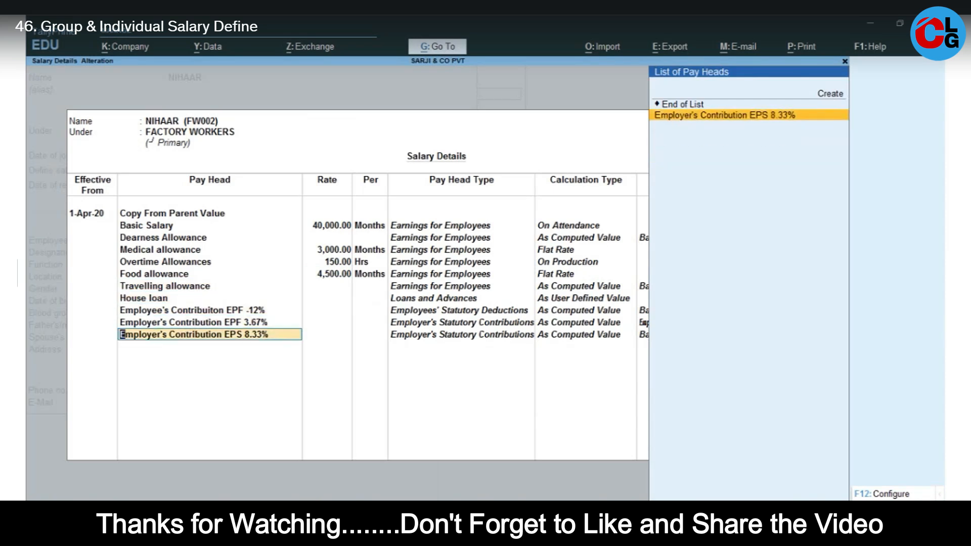
key(Return)
key(Return)
key(Return)
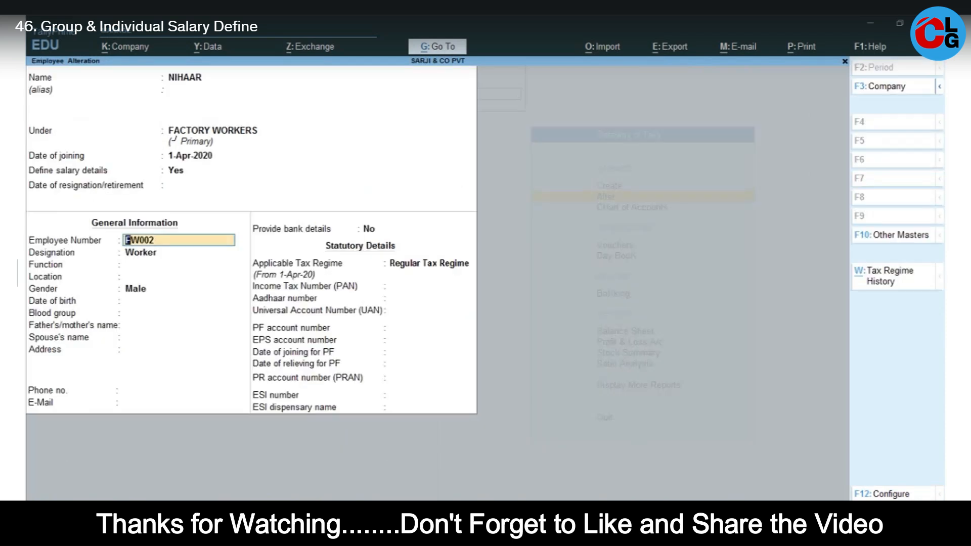
key(ctrl)
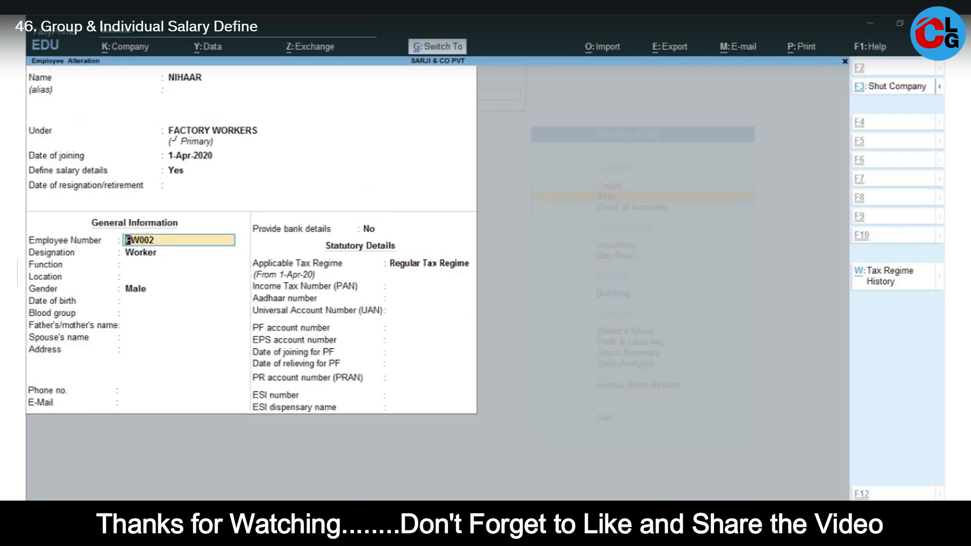
key(ctrl+a)
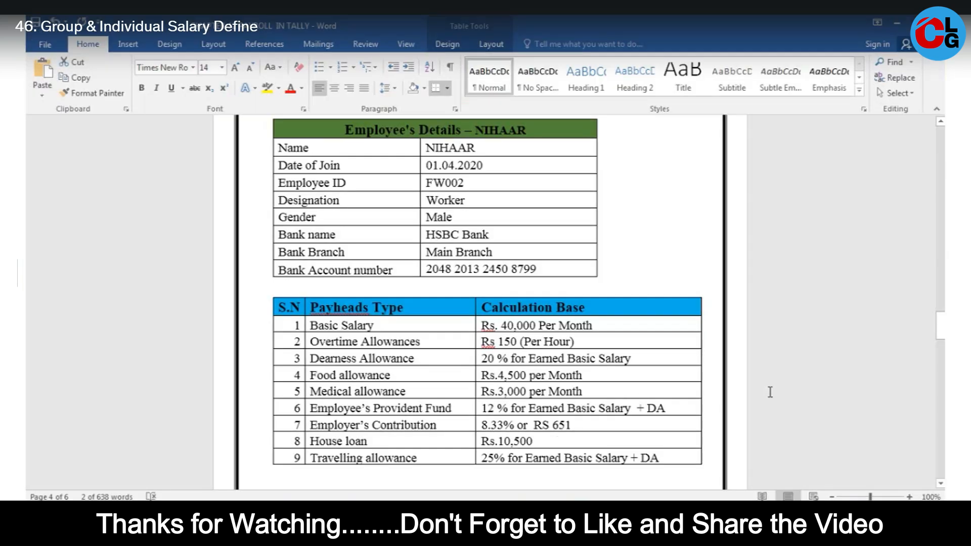
Bring up the office worker's details in the Word document, open that employee for alteration and set Define salary details to Yes.
drag(941, 327, 941, 387)
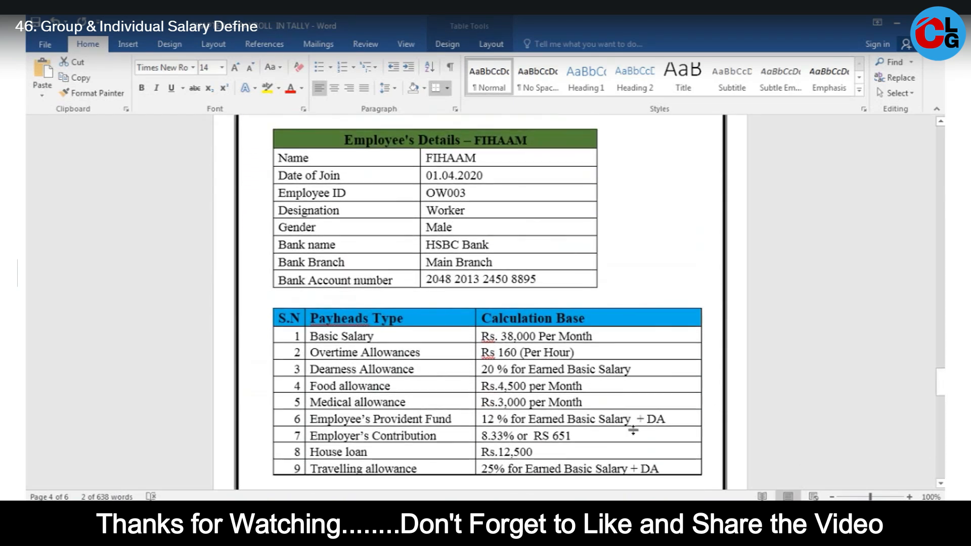
key(alt+Tab)
key(Return)
key(Return)
key(Return)
key(Return)
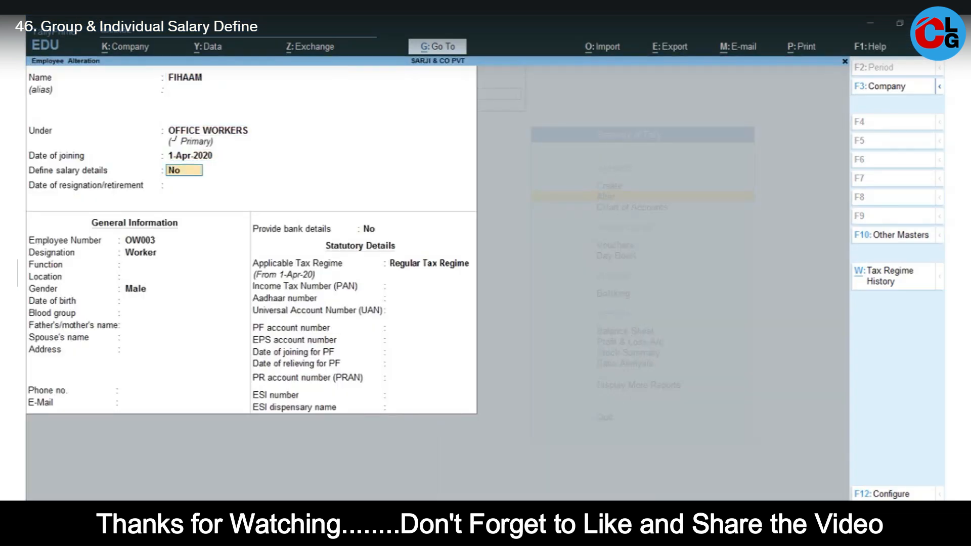
key(y)
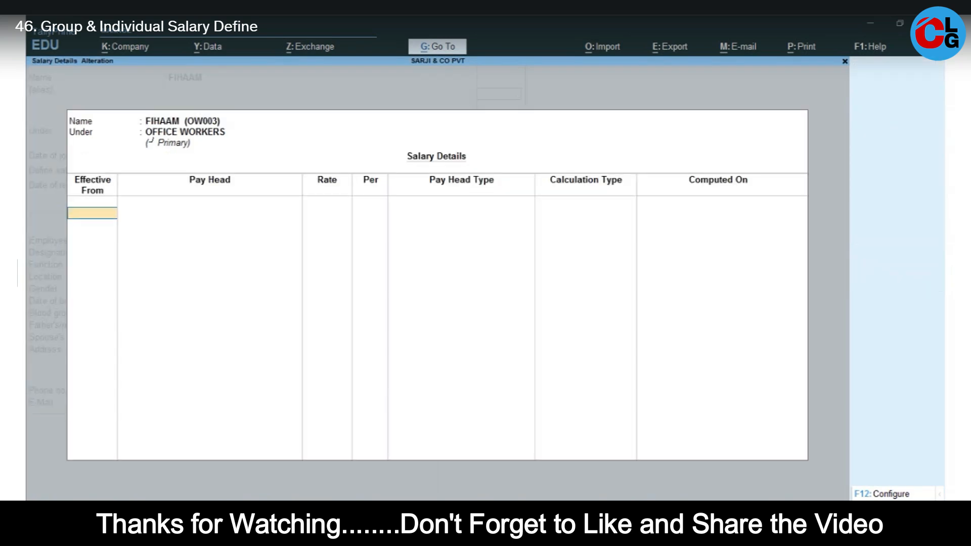
Set the salary details' effective date to 1-Apr-20 and choose Copy From Parent Value as the start type.
key(Escape)
key(Return)
text(01/042)
key(BackSpace)
text(/2)
text(0)
key(Return)
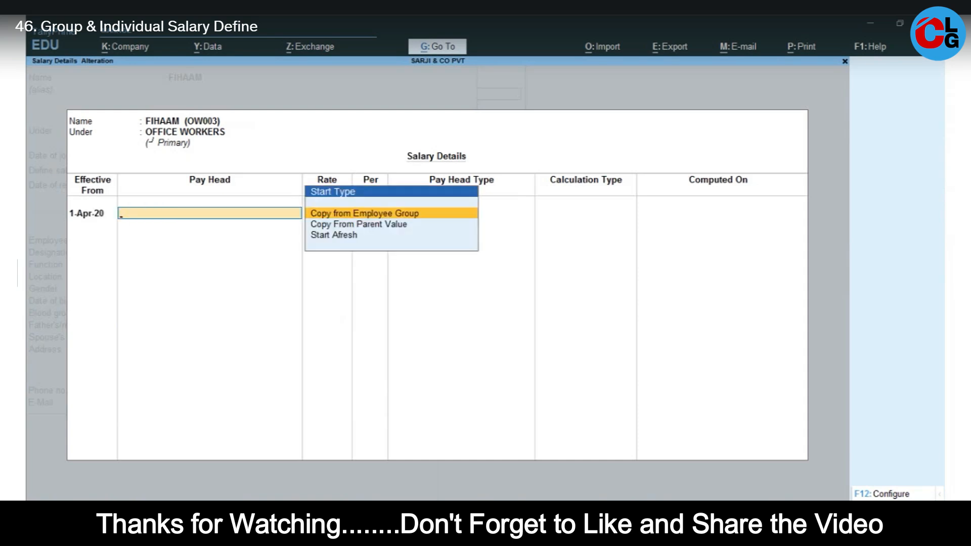
key(Down)
key(Return)
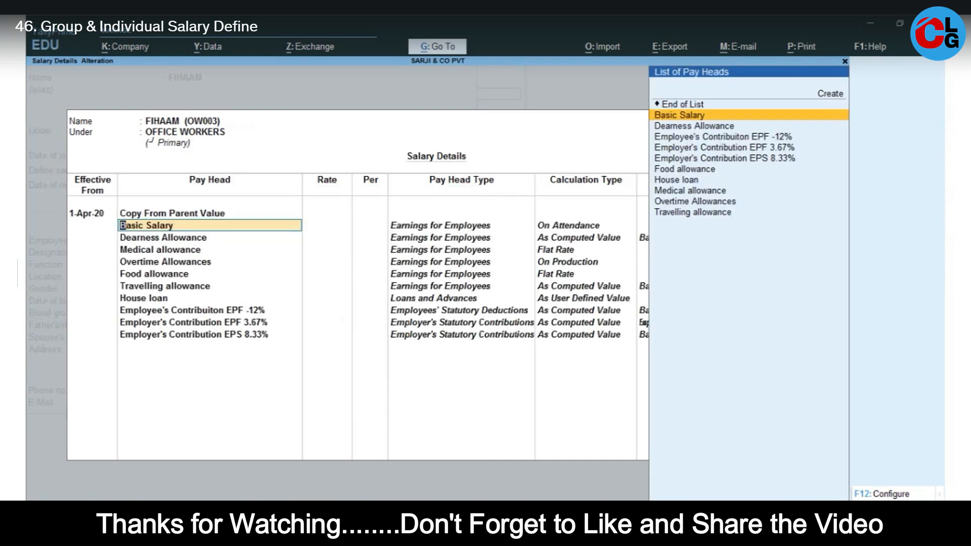
Set the Basic Salary to 38,000 per month from the Word payroll document and accept Dearness Allowance.
key(Return)
key(alt+Tab)
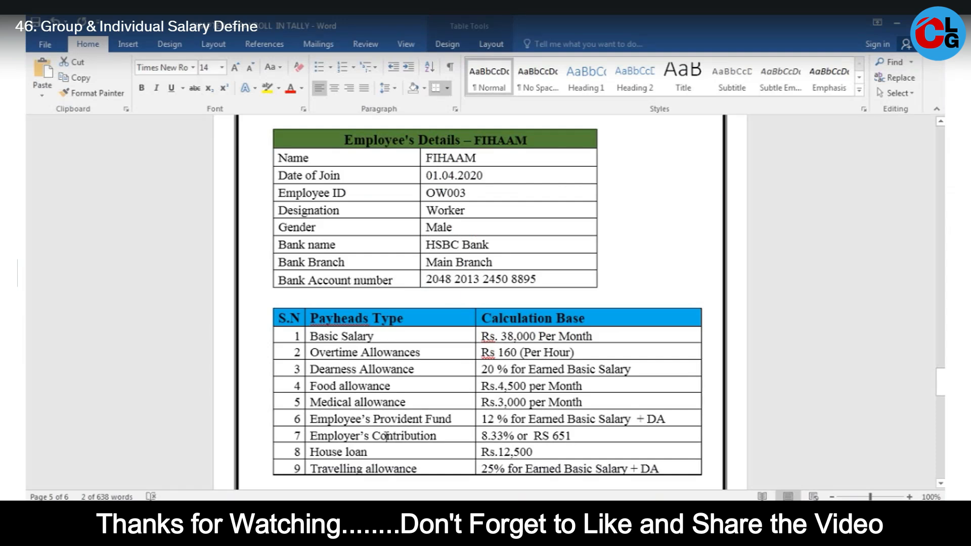
key(alt+Tab)
text(38000)
key(Return)
key(Return)
Set the Medical allowance to 3,000 per month after checking the amount in the Word payroll document.
text(m)
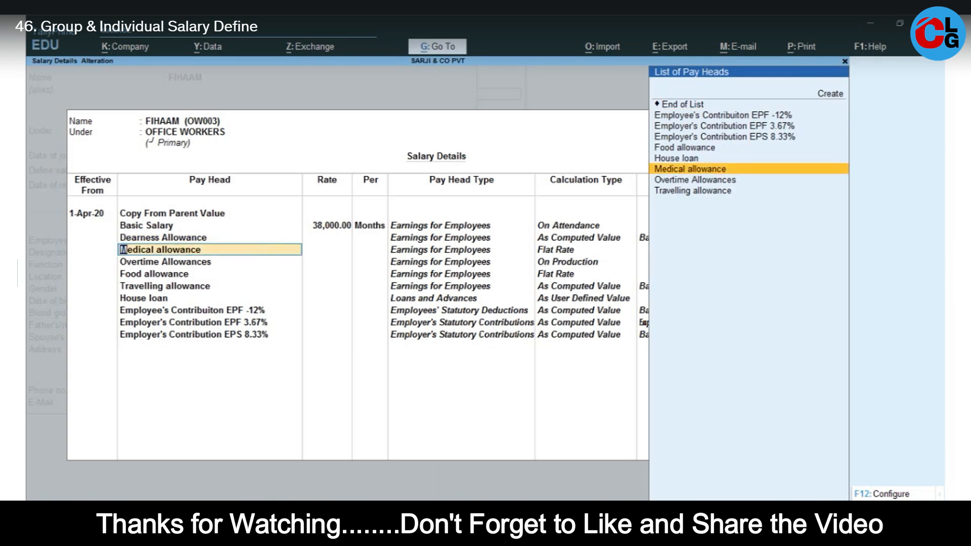
key(Return)
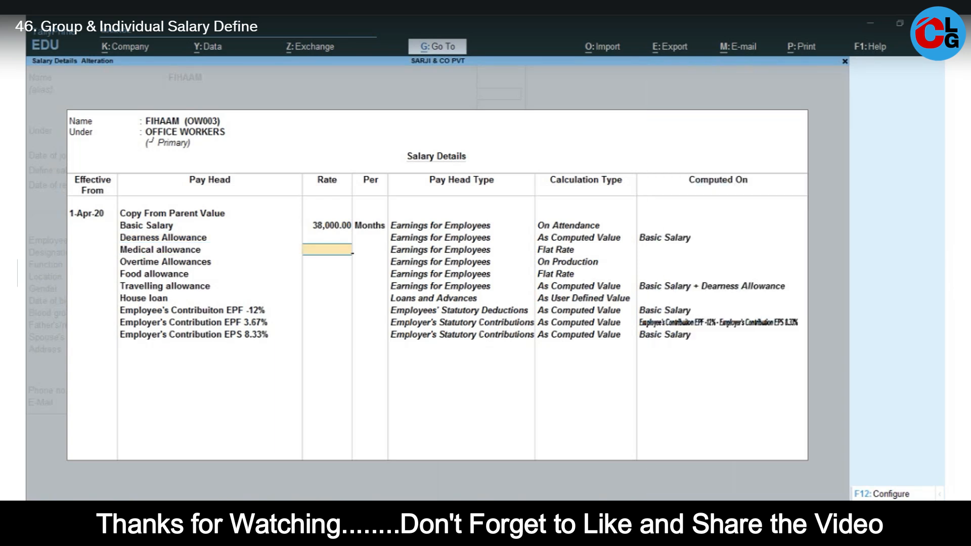
key(alt+Tab)
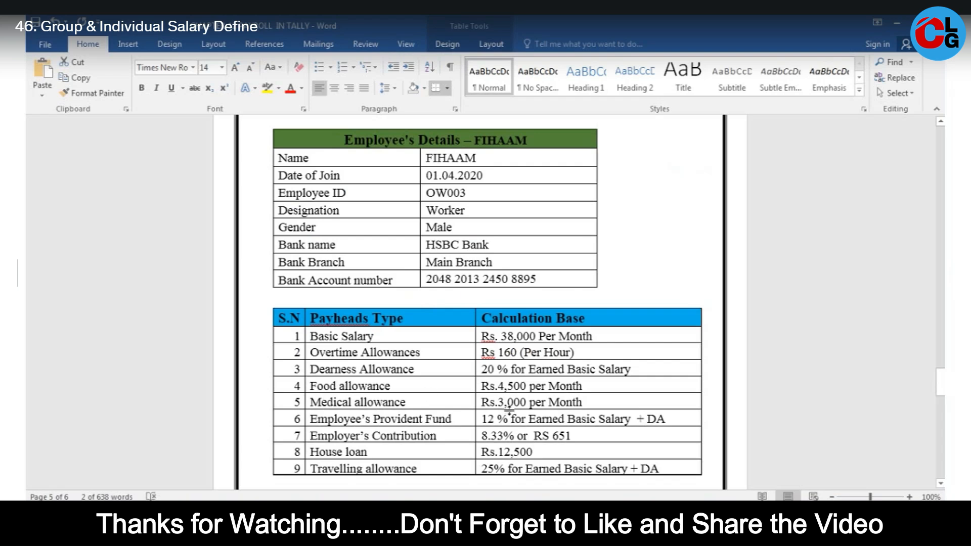
key(alt+Tab)
text(3000)
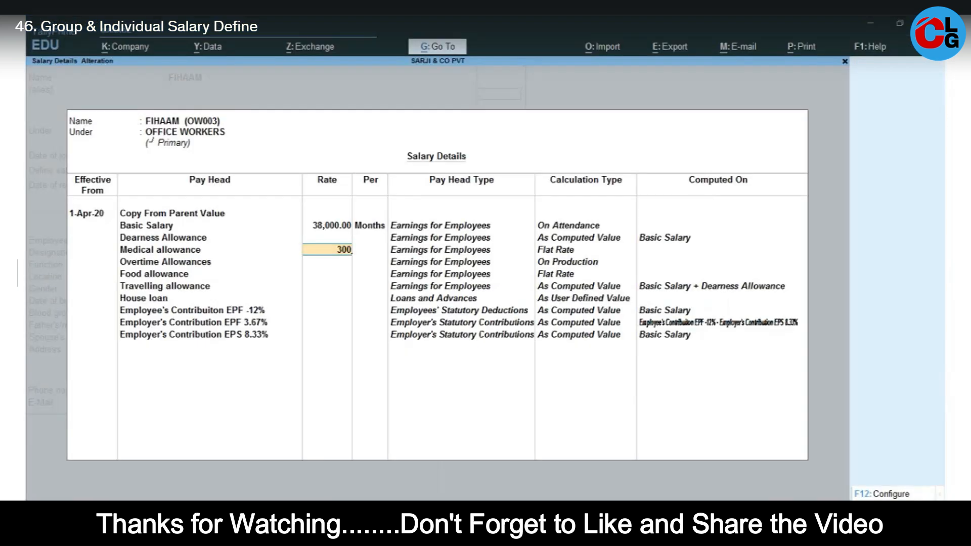
key(Return)
key(Return)
Set the Overtime Allowances rate to 160 per Hrs, using the office worker's rate in the Word payroll document.
key(Return)
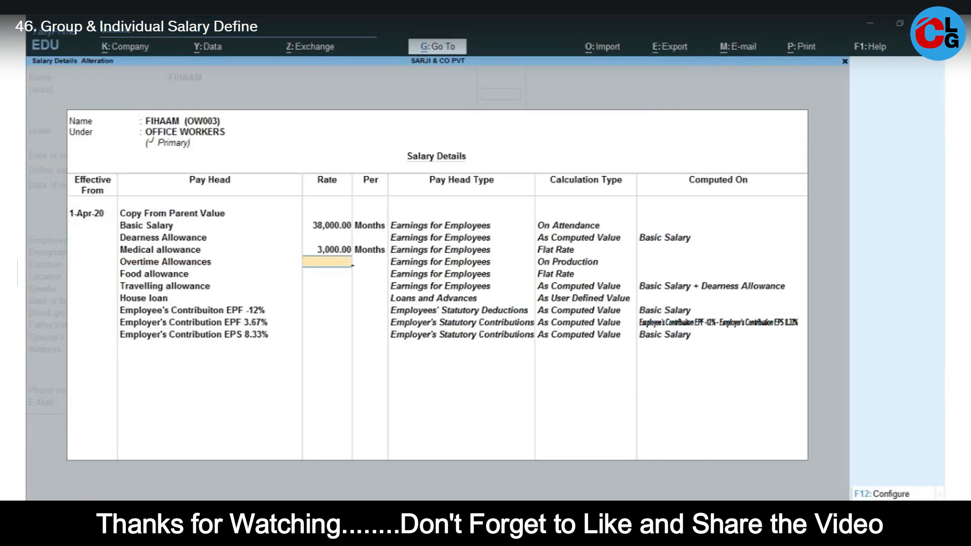
key(alt+Tab)
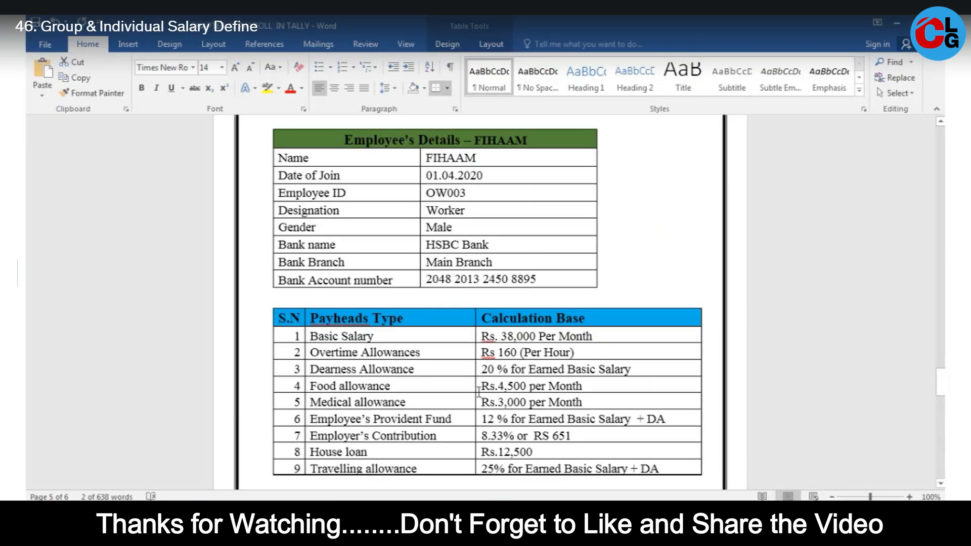
key(alt+Tab)
text(160)
key(Return)
key(Return)
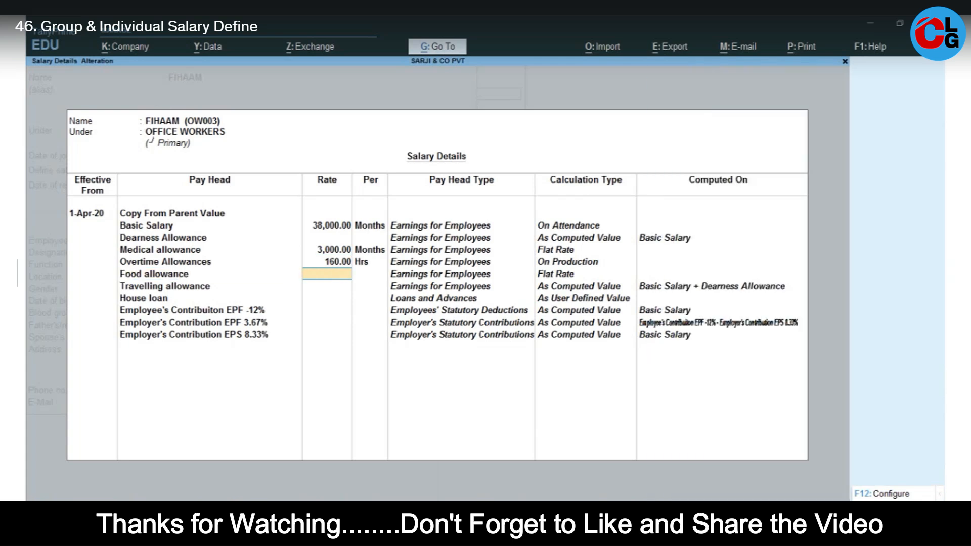
Set the office worker's Food allowance to 4,500 per month, as given in the Word payroll document.
key(alt+Tab)
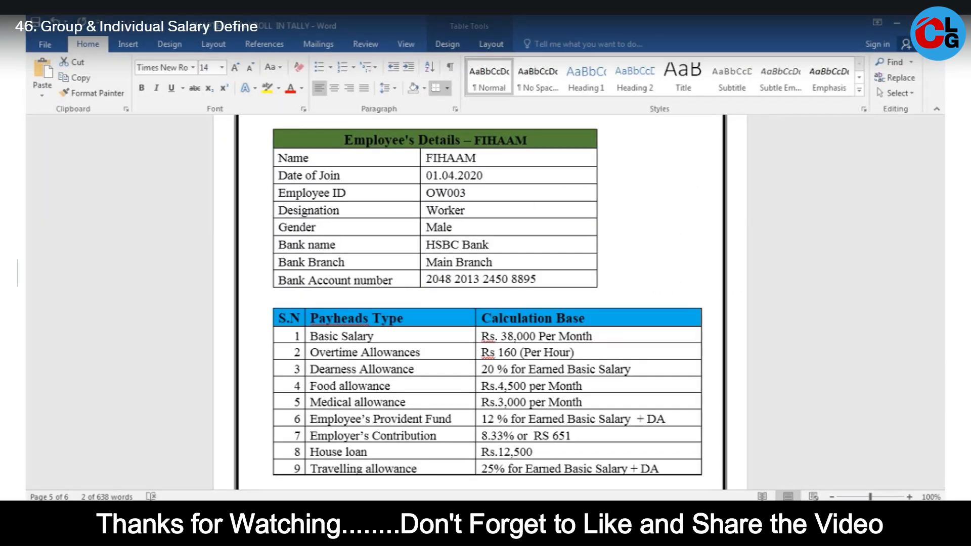
key(alt+Tab)
text(4500)
key(Return)
key(Return)
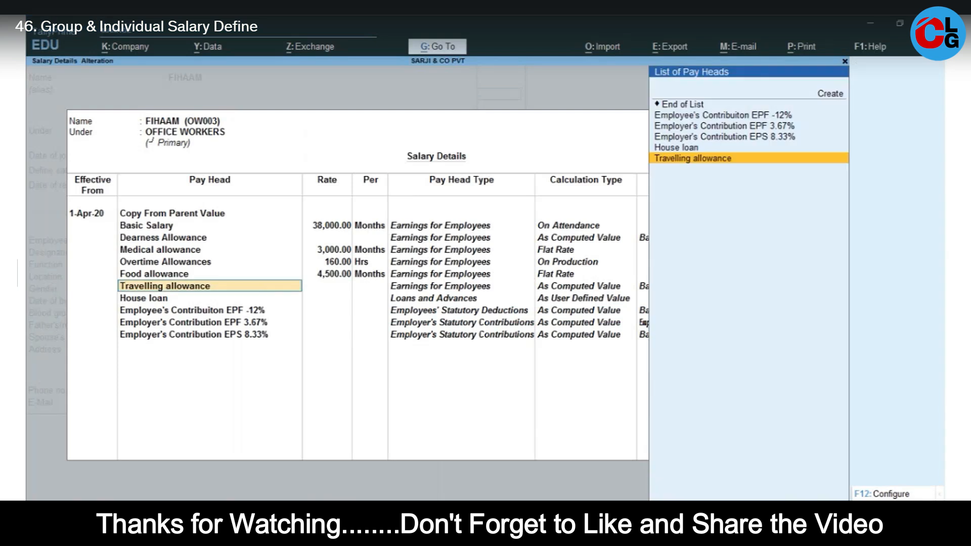
Accept the pay heads from Travelling allowance through the employer's contributions, finish the salary details and save the office worker's record.
key(Return)
key(Return)
key(Return)
key(Return)
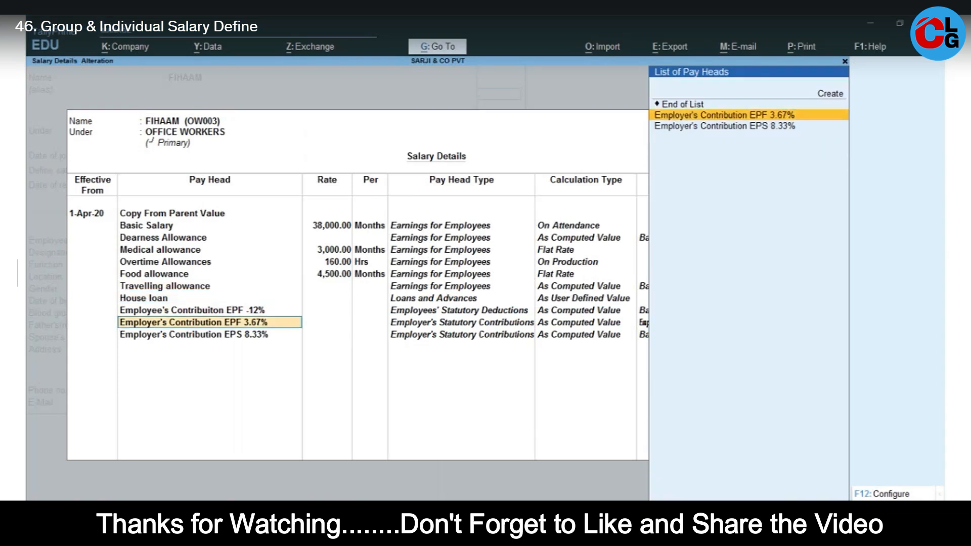
key(Return)
key(Return)
key(Return)
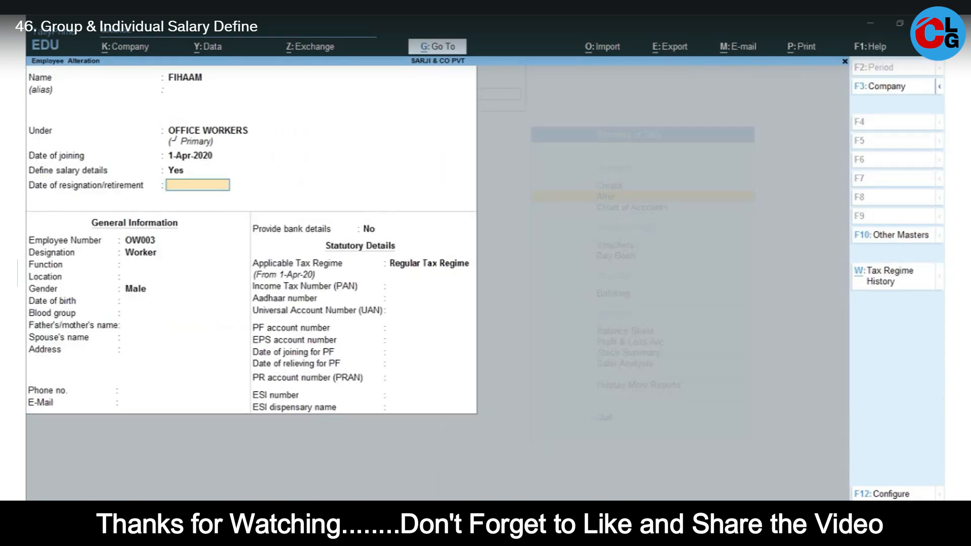
key(ctrl)
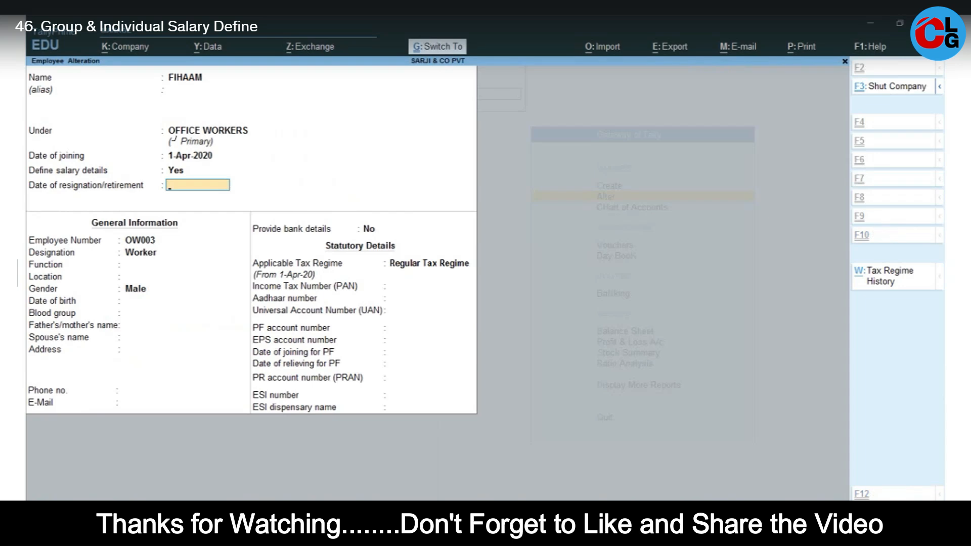
key(ctrl+a)
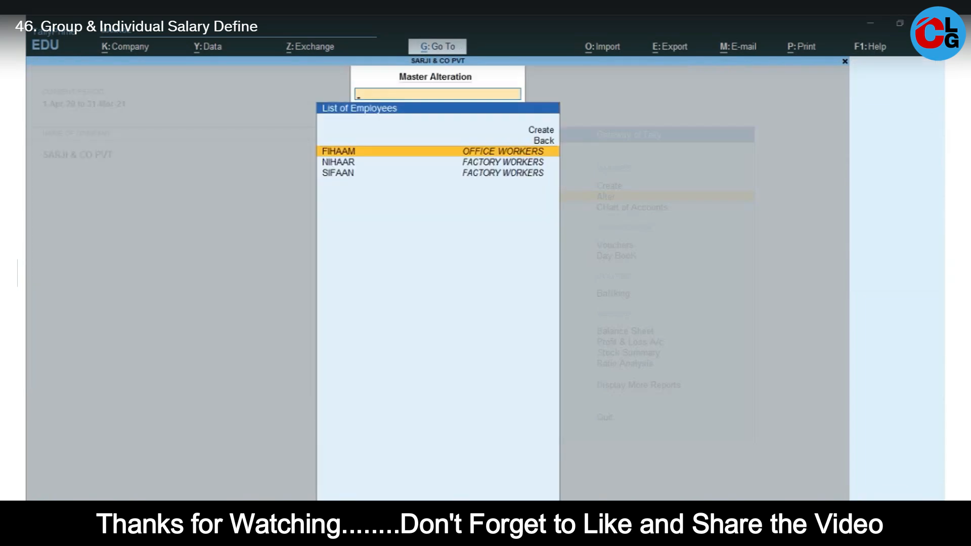
Switch to the Word payroll document and examine the employees' attendance table for July.
click(298, 517)
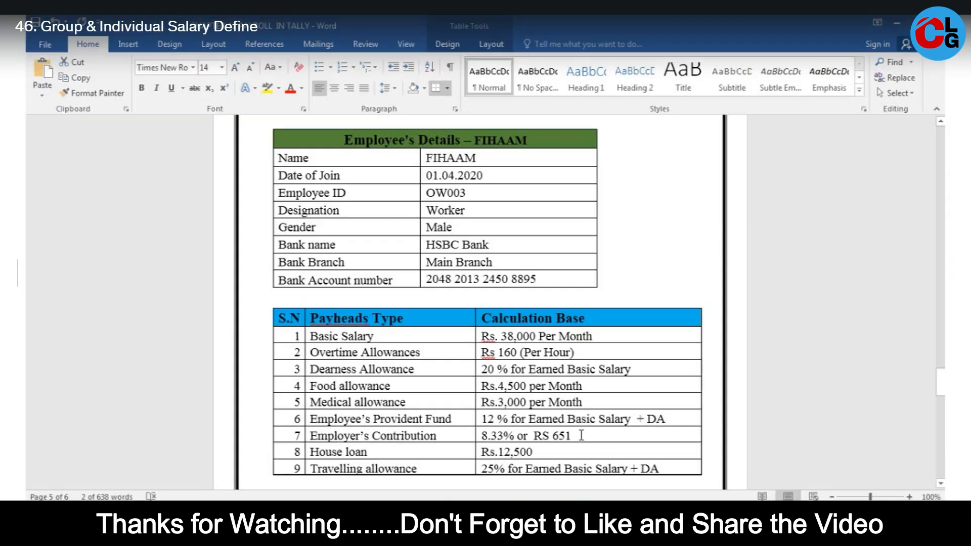
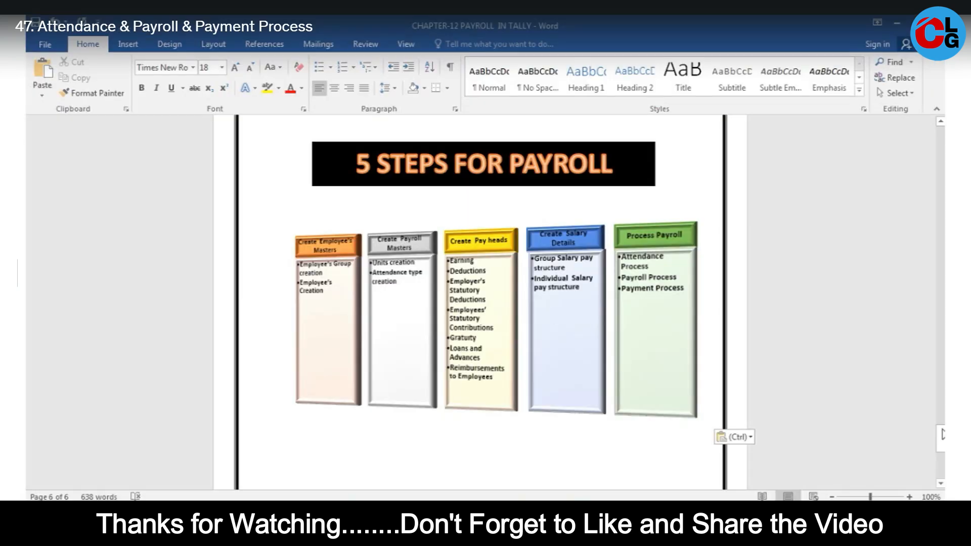
drag(943, 435, 936, 183)
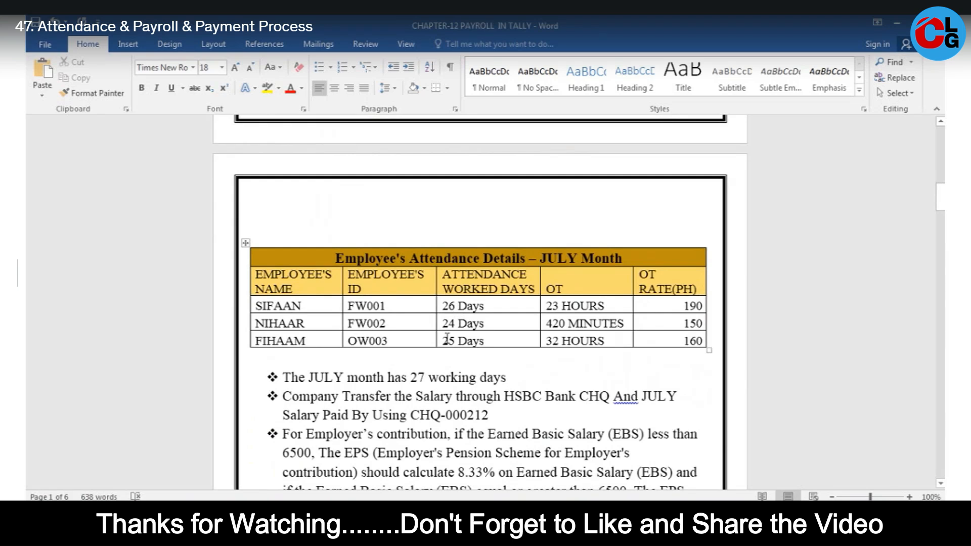
click(550, 306)
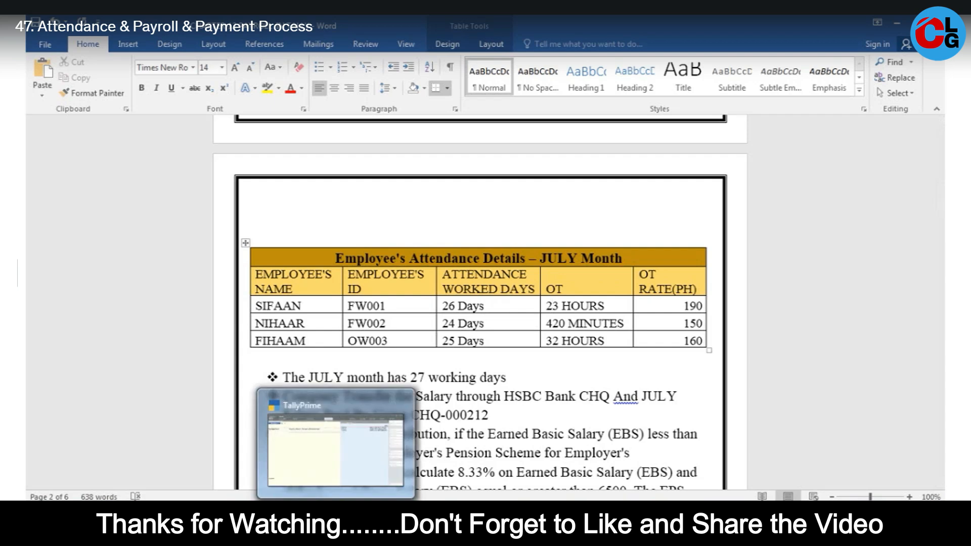
In TallyPrime, autofill the attendance voucher dated 31-7-2020 for All Items with type Present, default value 0, sorted by Employee Name.
click(336, 517)
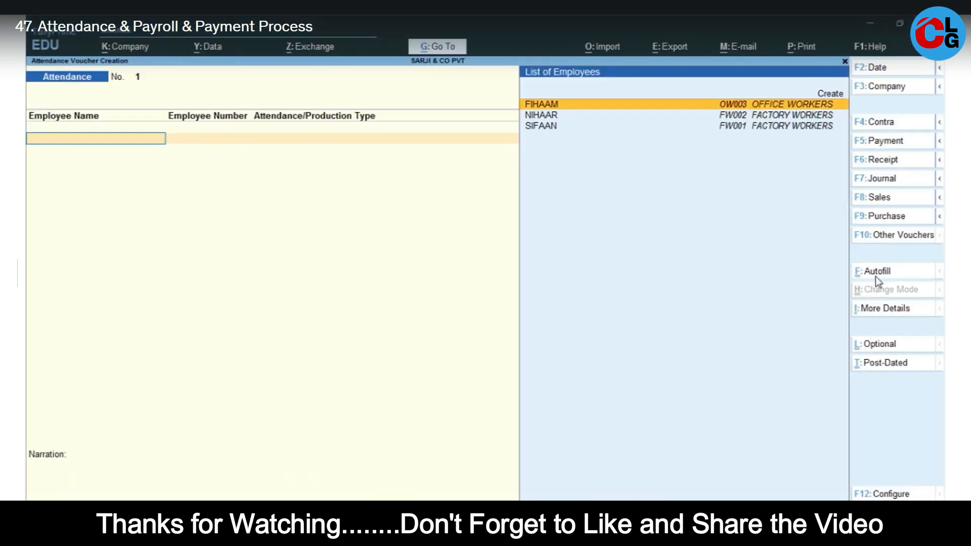
key(ctrl+e)
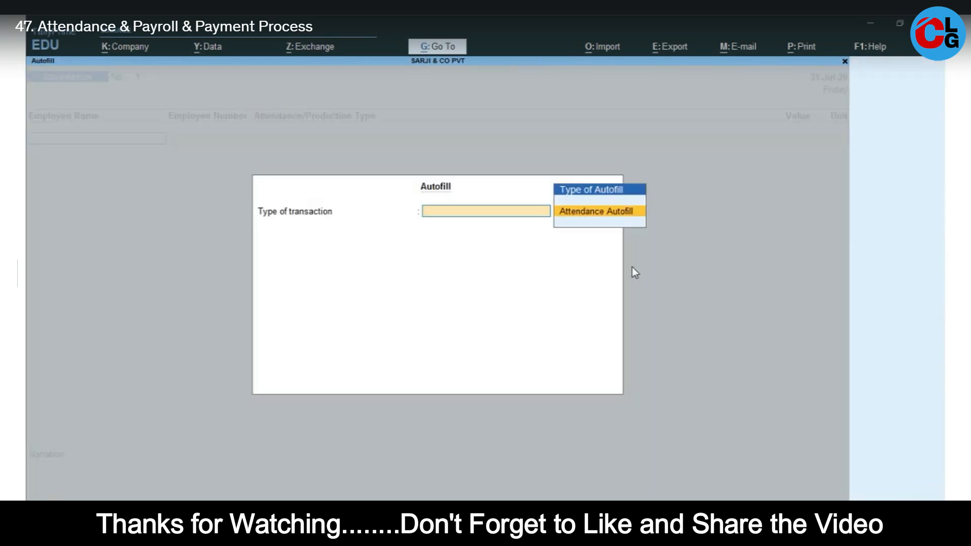
click(609, 219)
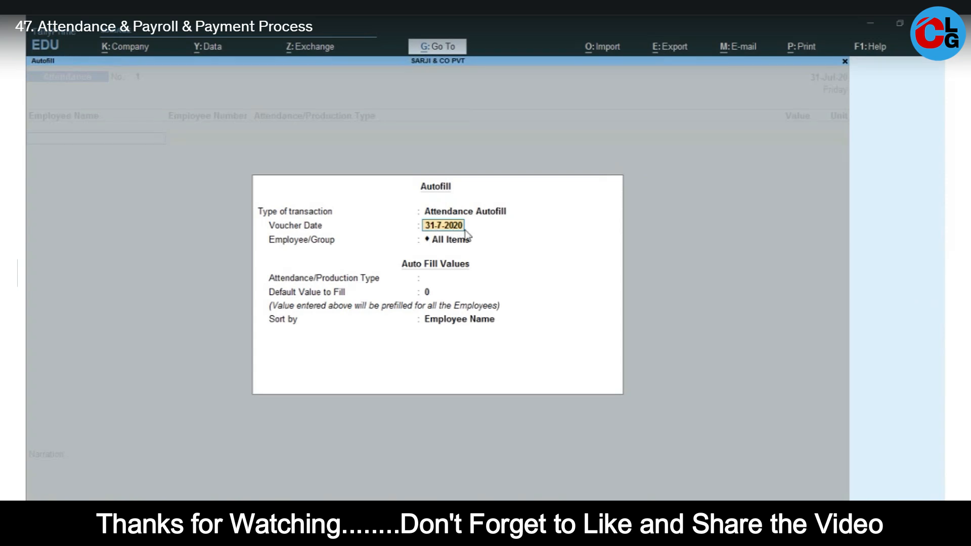
key(Return)
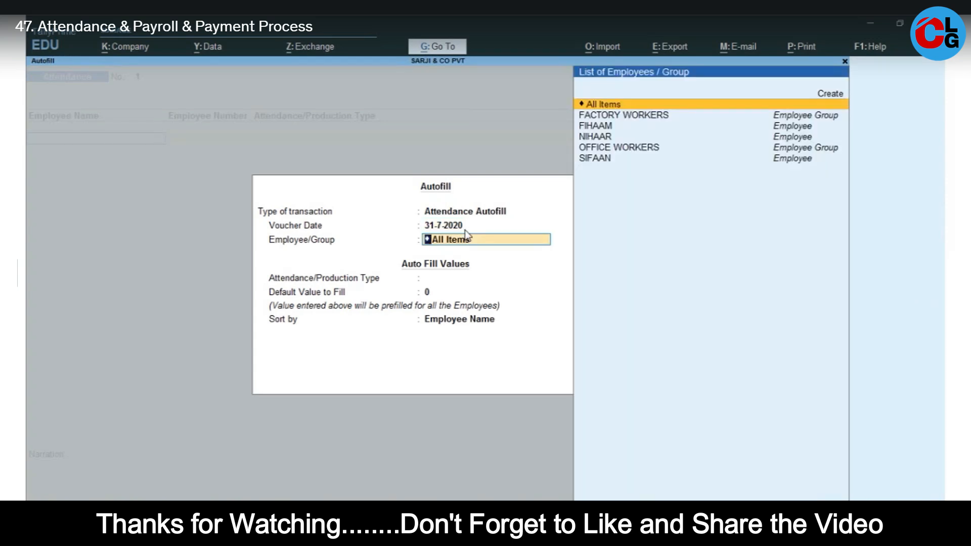
key(Return)
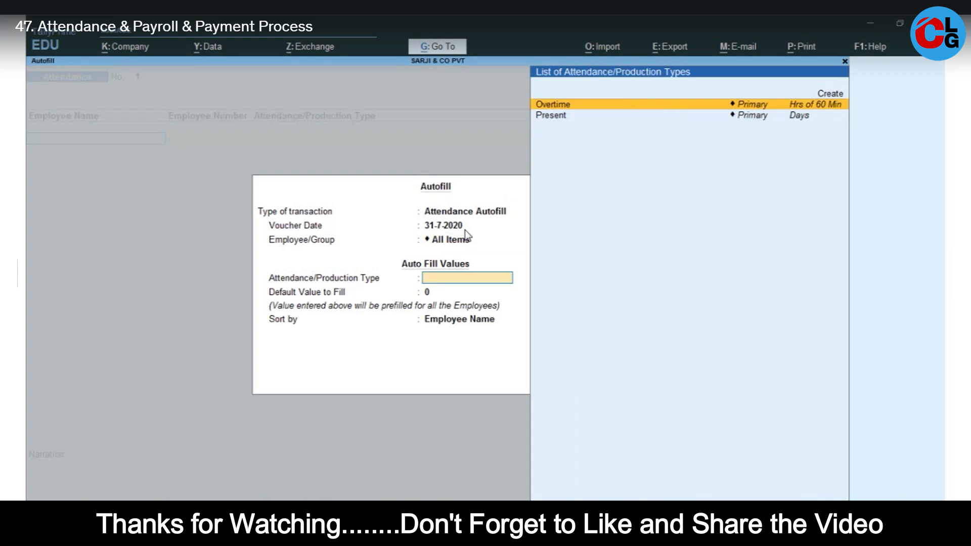
key(Down)
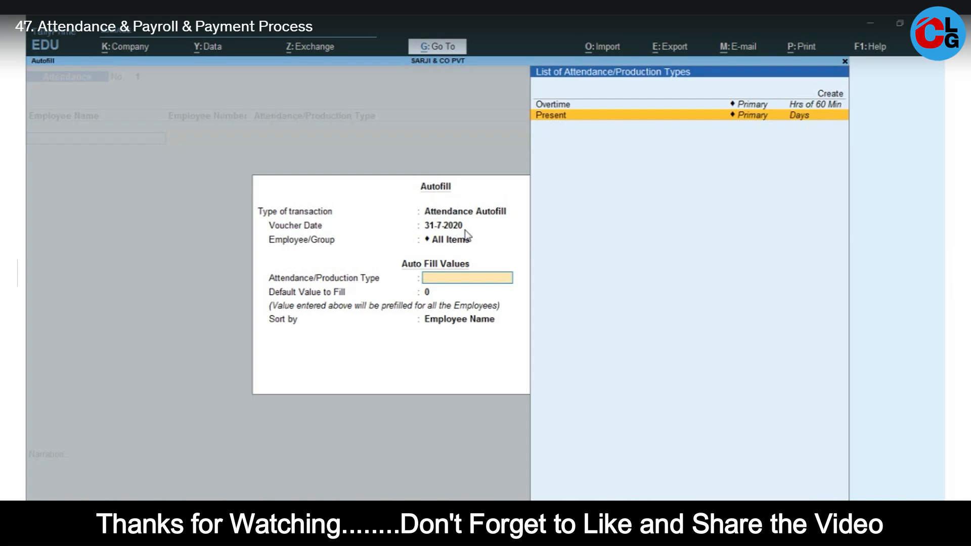
key(Return)
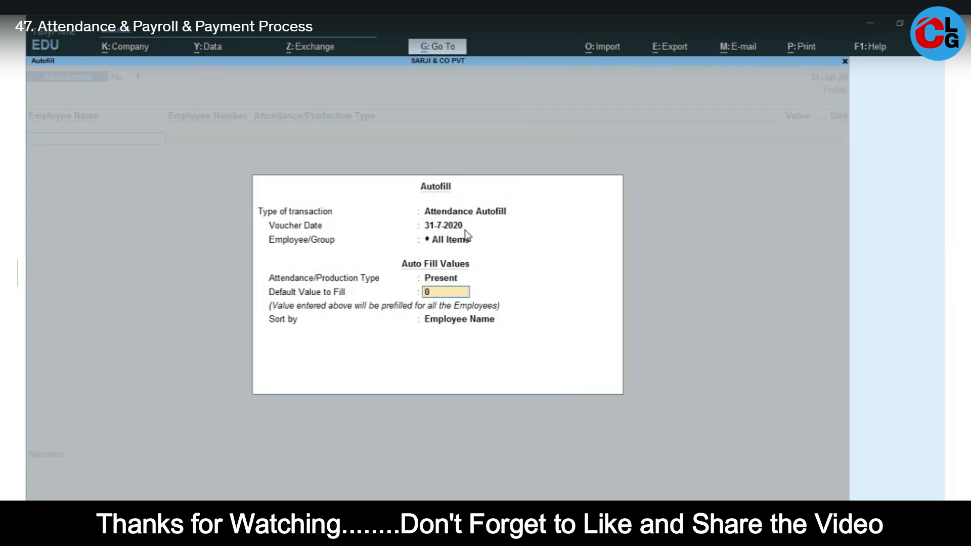
key(Return)
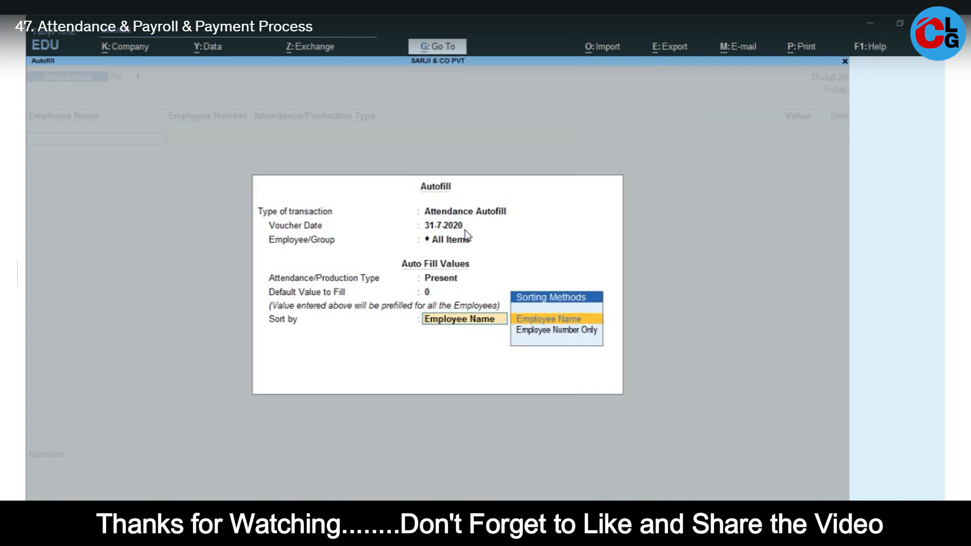
key(Return)
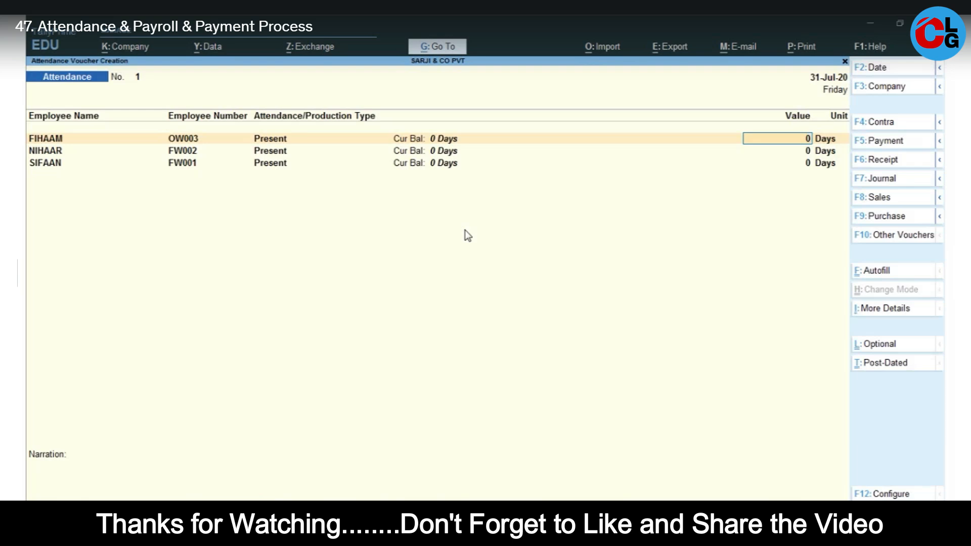
Enter 25 present days for the first listed employee and 24 for the second, from the July attendance table in Word.
key(alt+Tab)
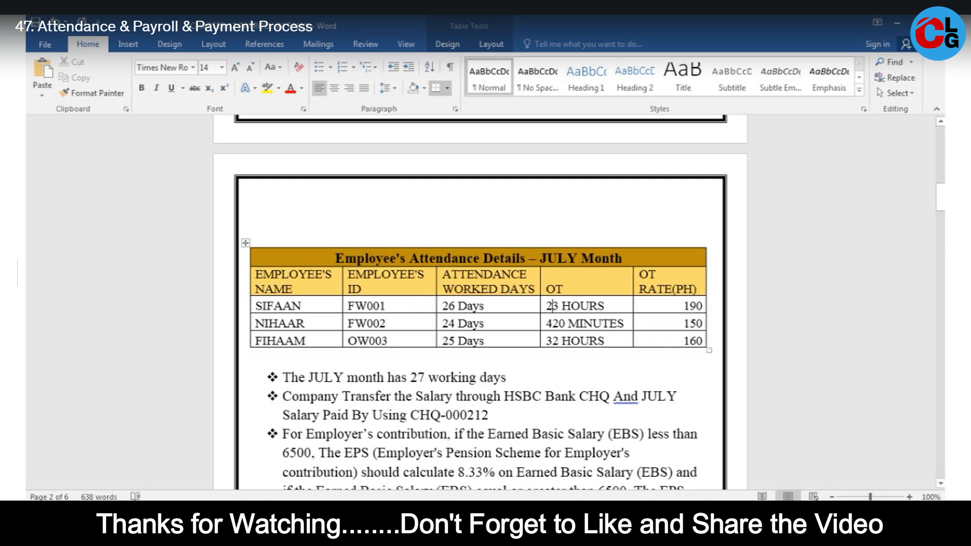
key(alt+Tab)
key(Return)
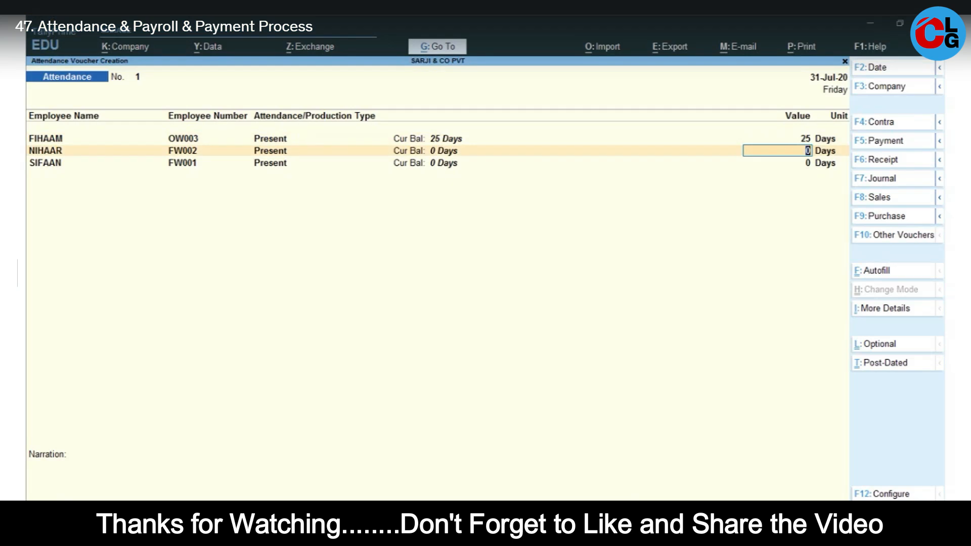
key(alt+Tab)
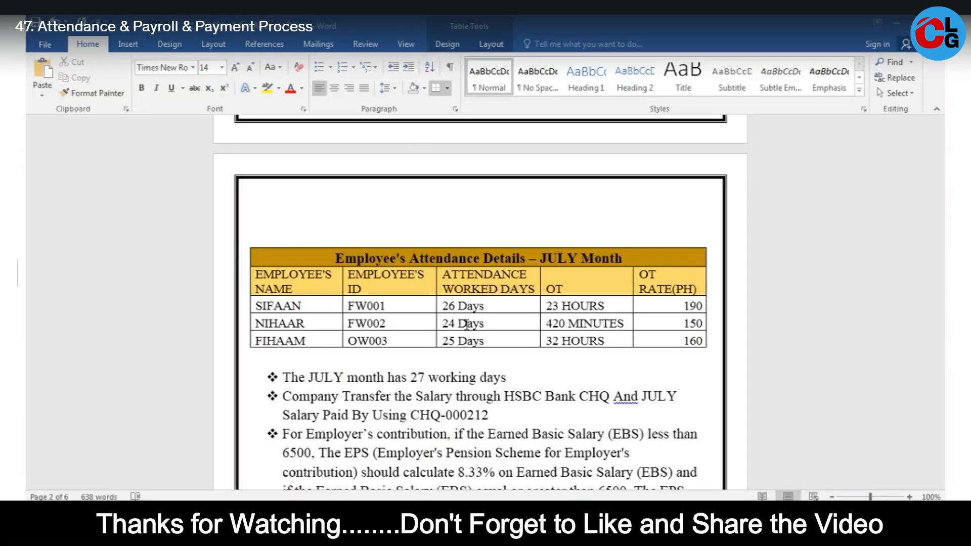
key(alt+Tab)
text(241)
key(BackSpace)
key(Return)
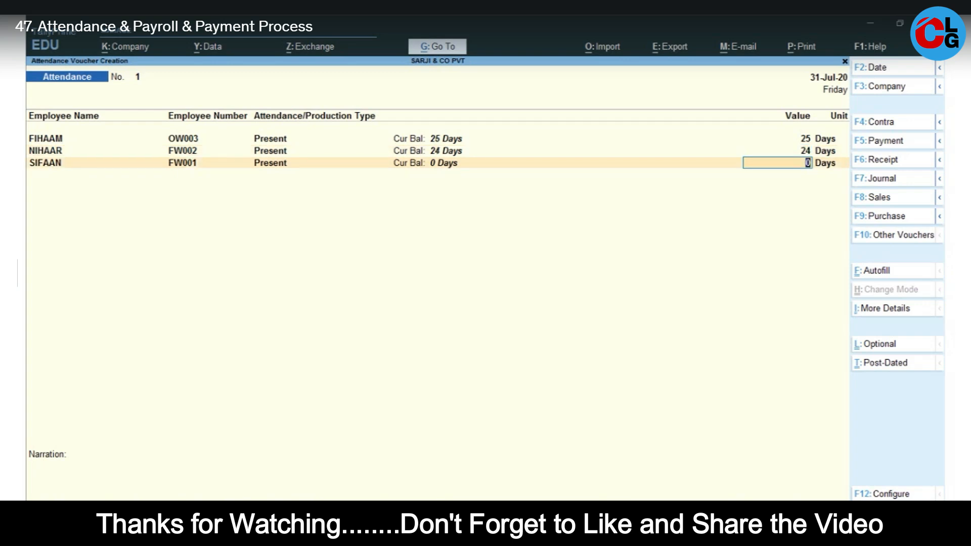
Enter 26 present days for the third listed employee after checking the July attendance table in Word.
key(alt+Tab)
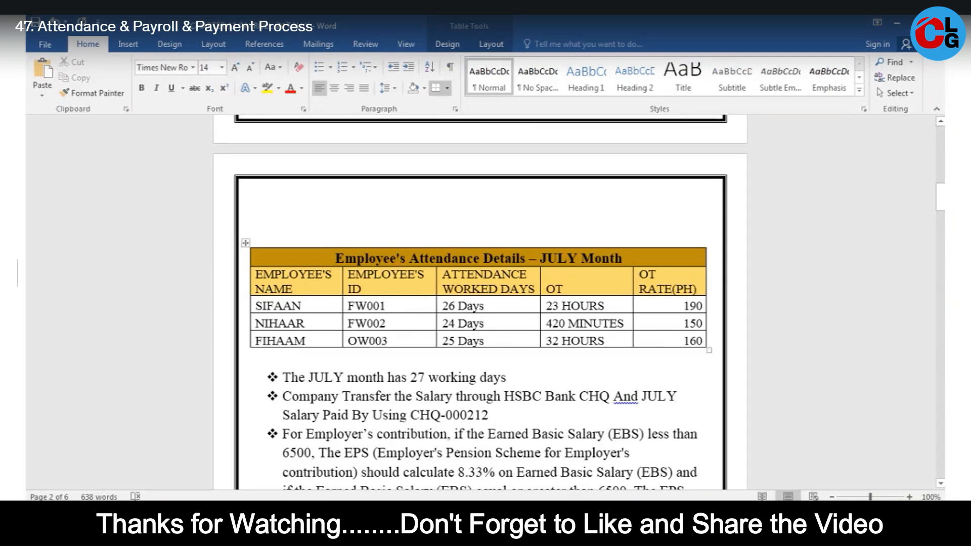
key(alt+Tab)
text(26)
key(Return)
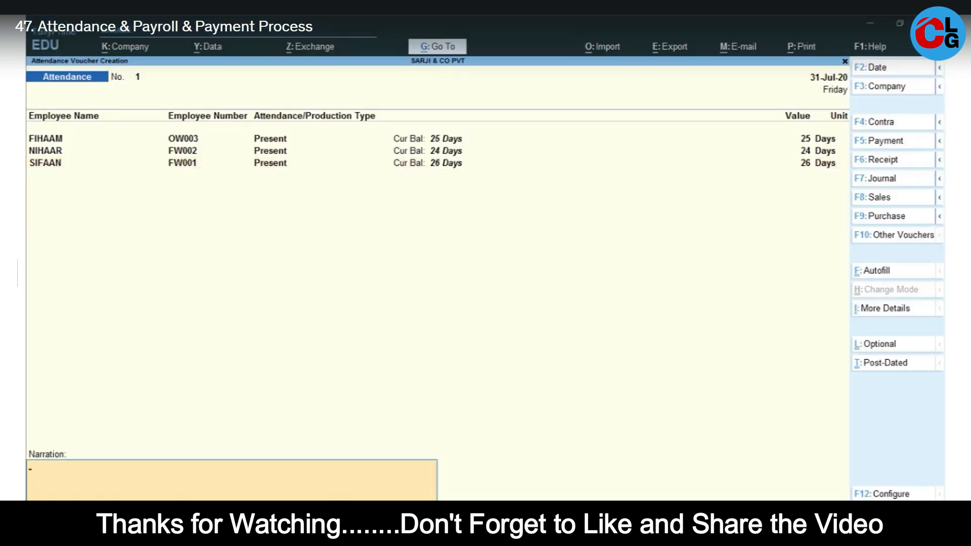
Save the present-days attendance voucher without a narration and check the overtime column of the July attendance table in Word.
key(Return)
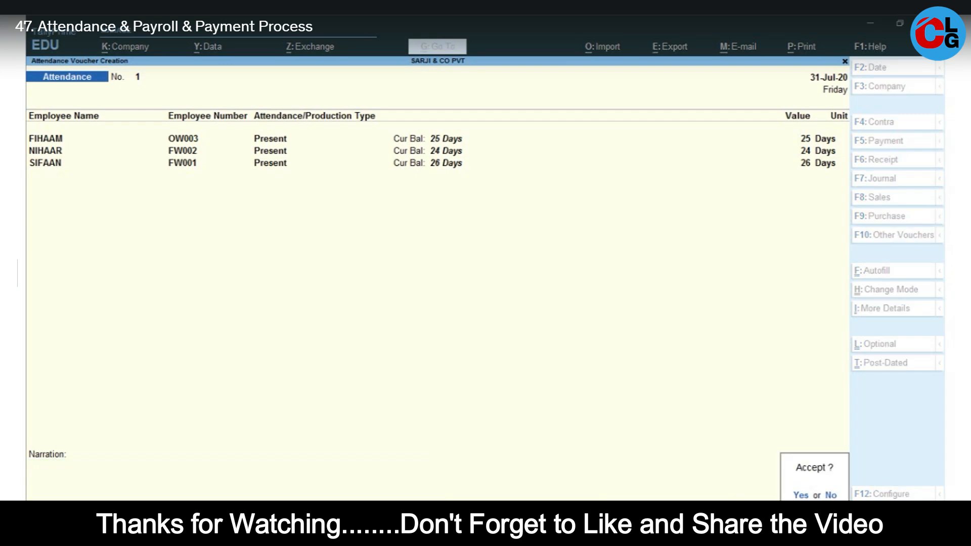
key(y)
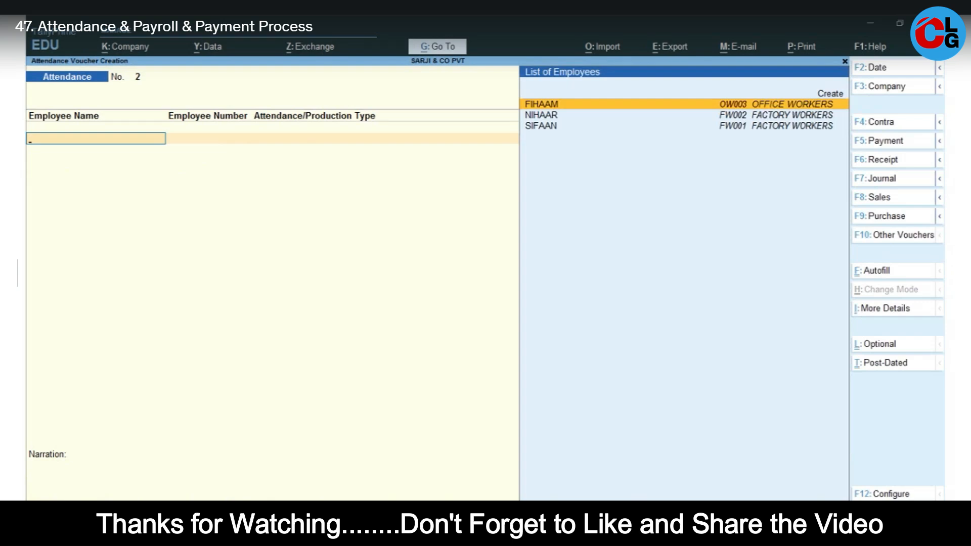
key(alt+Tab)
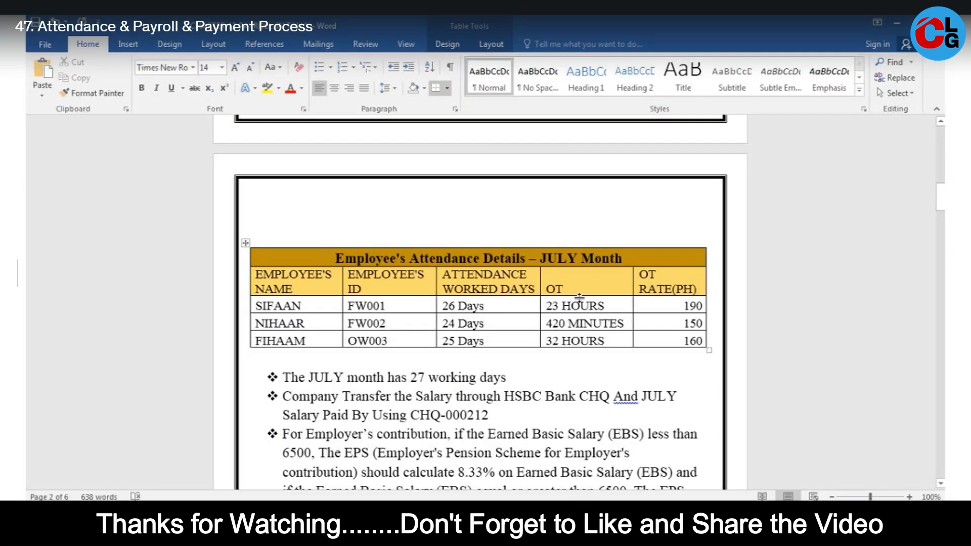
key(alt+Tab)
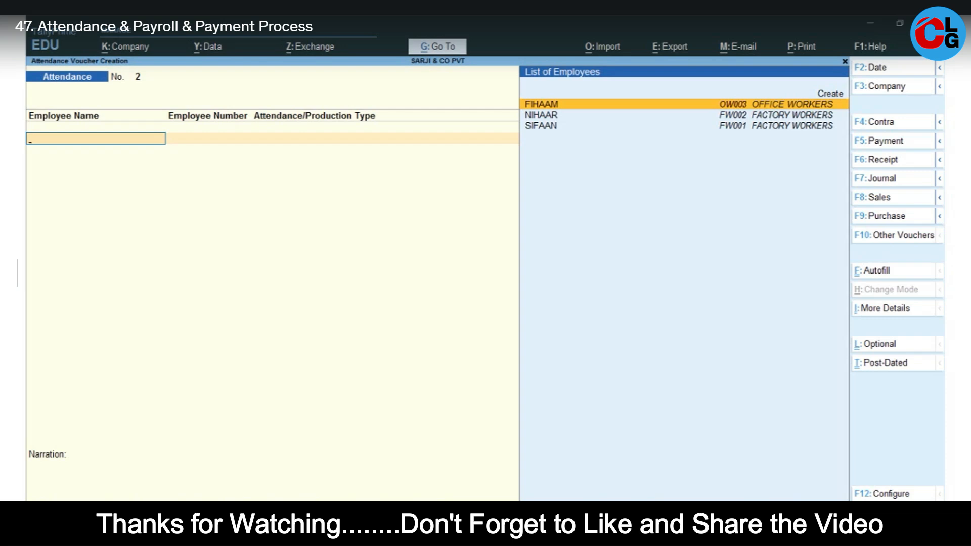
In TallyPrime, autofill a second attendance voucher dated 31-7-2020 for All Items with type Overtime, default value 0, sorted by Employee Name.
key(F2)
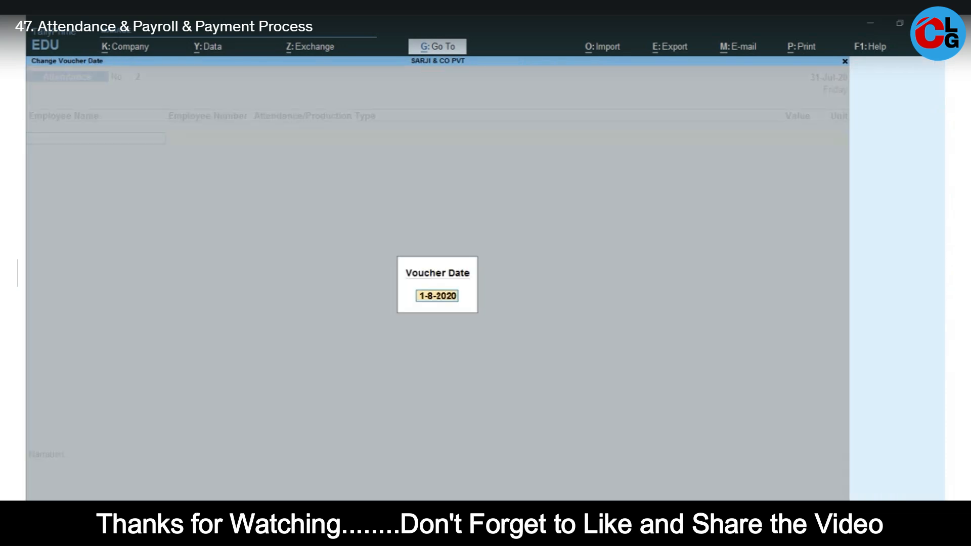
text(31/07/2020)
key(Return)
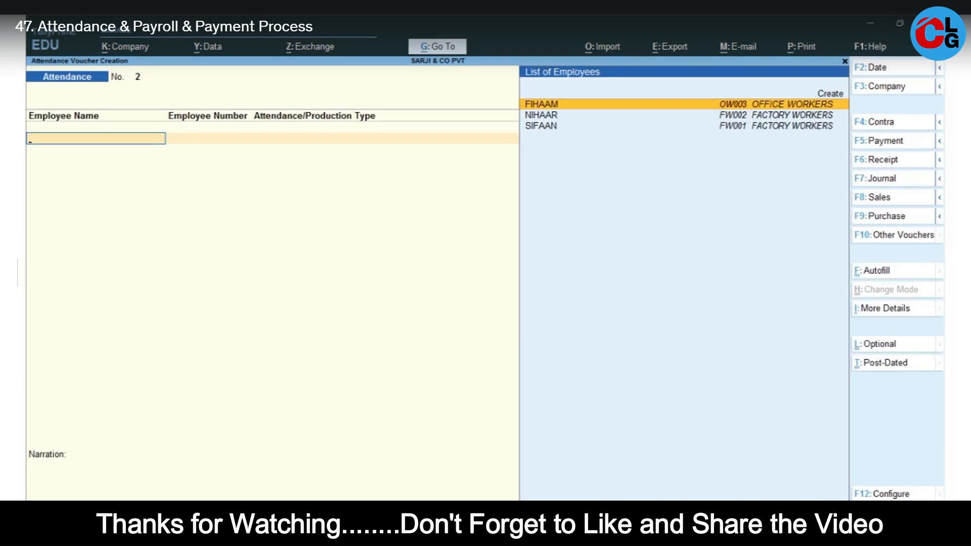
click(874, 274)
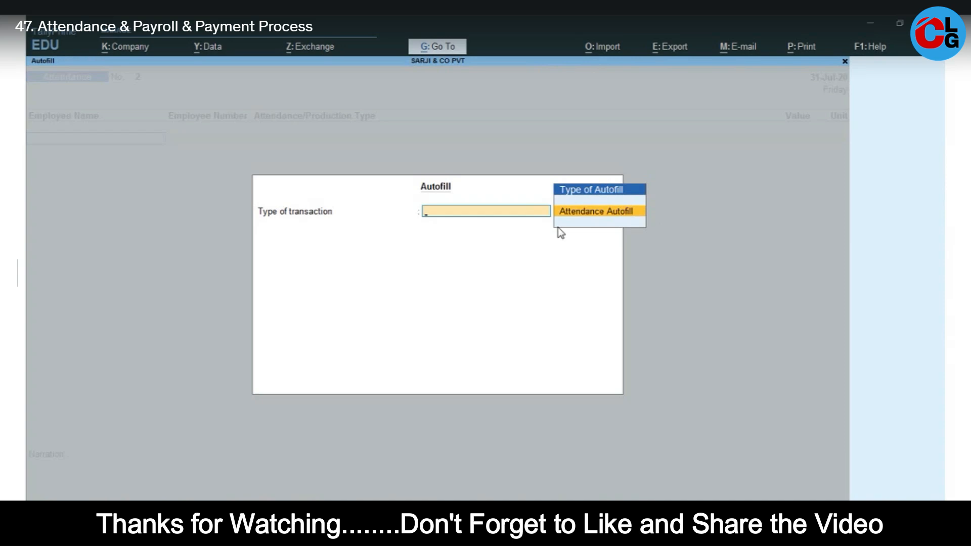
key(Return)
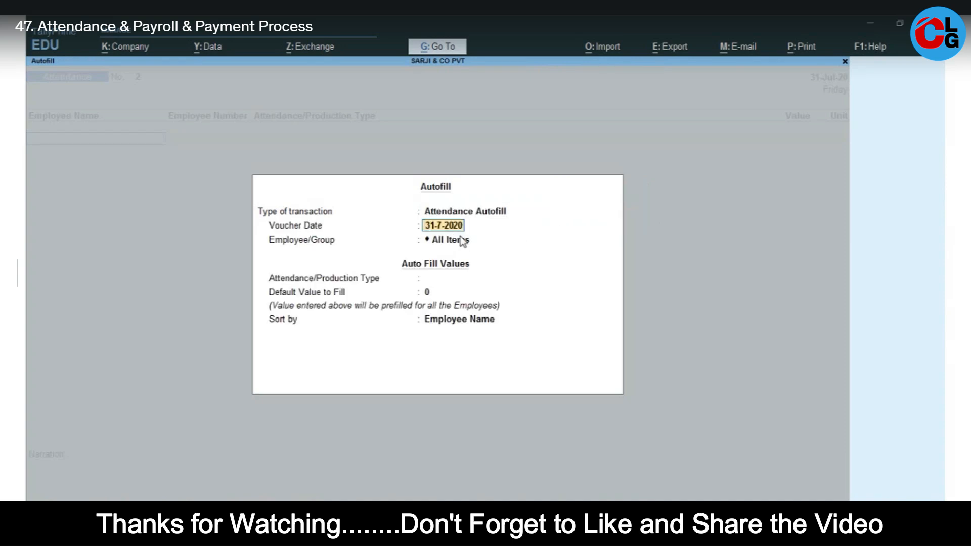
key(Return)
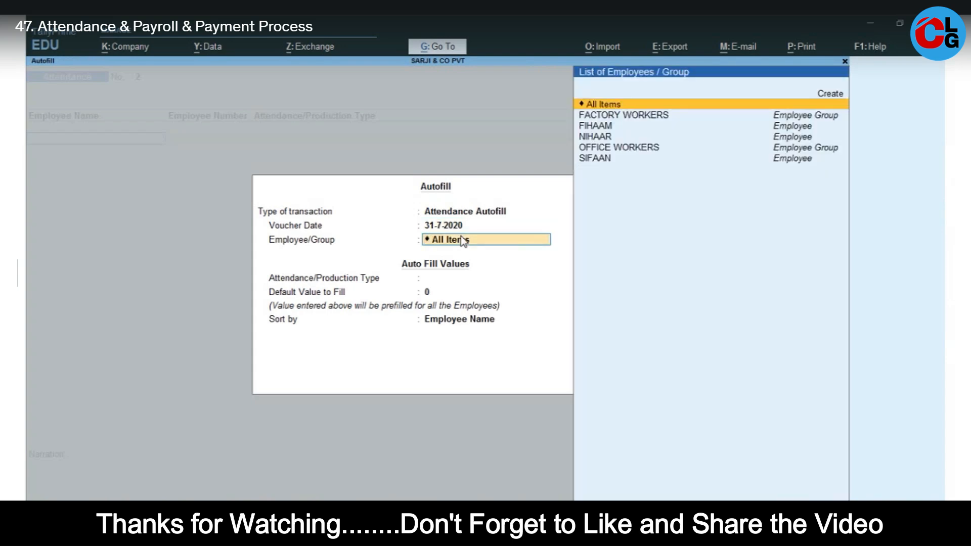
key(Return)
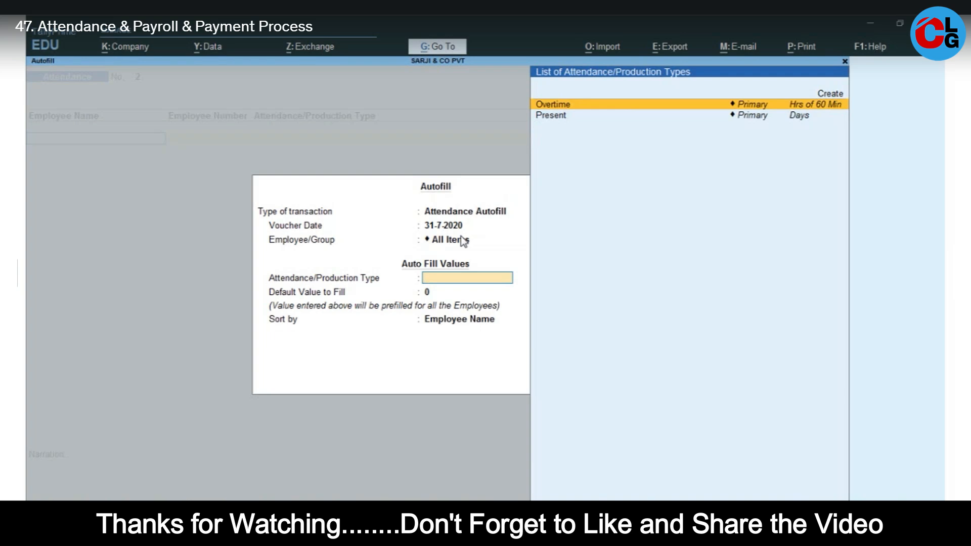
key(Return)
key(Return)
key(Return)
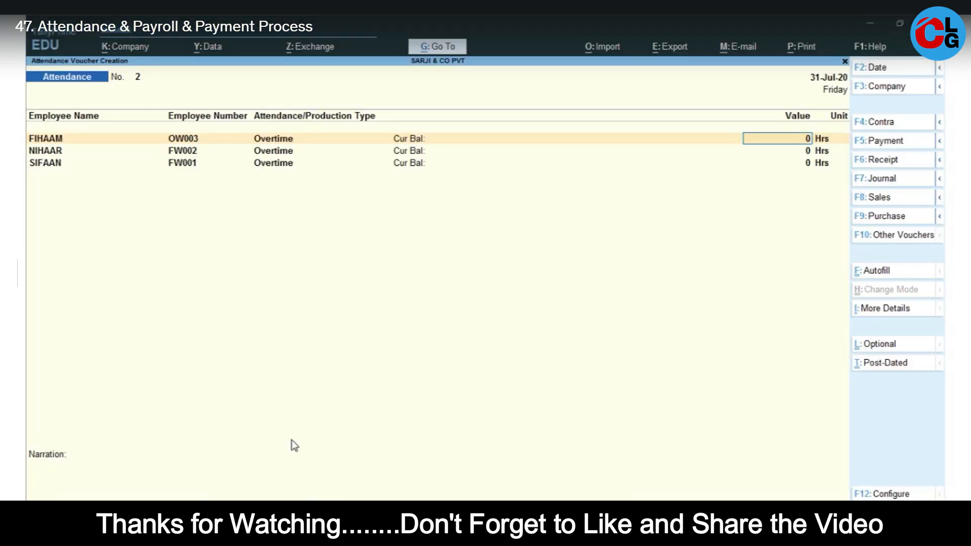
Enter overtime of 32 Hrs for the first listed employee and 420 min for the second, from the July attendance table in Word.
key(alt+Tab)
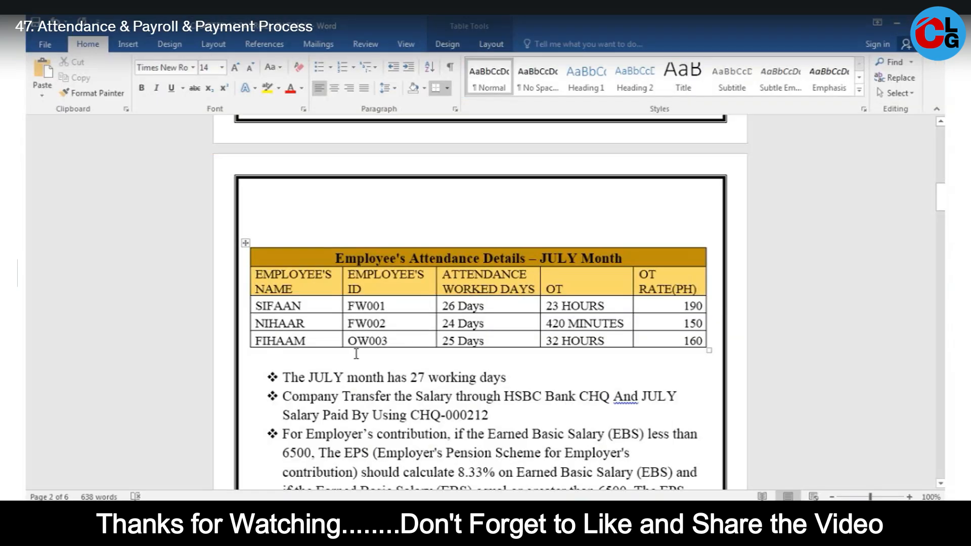
key(alt+Tab)
key(Return)
key(Return)
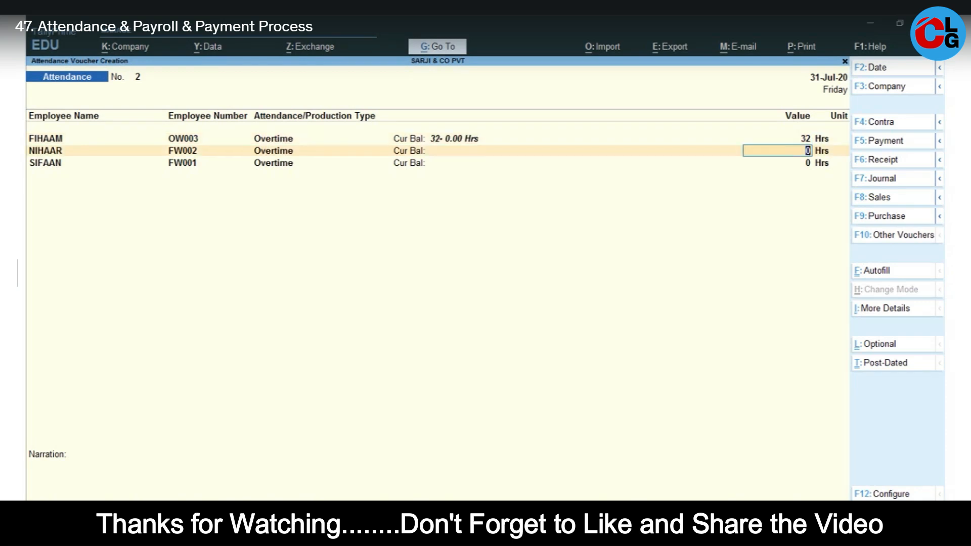
key(alt+Tab)
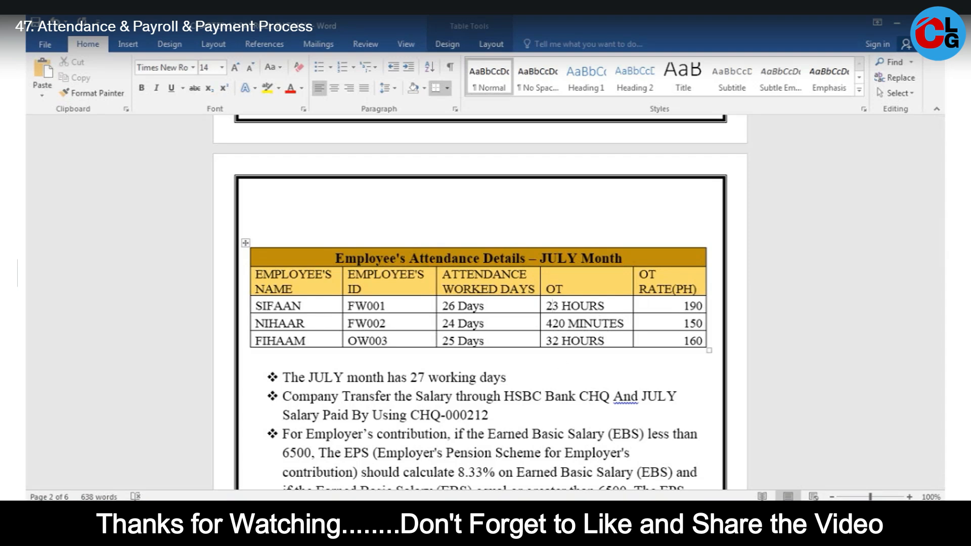
key(alt+Tab)
key(Return)
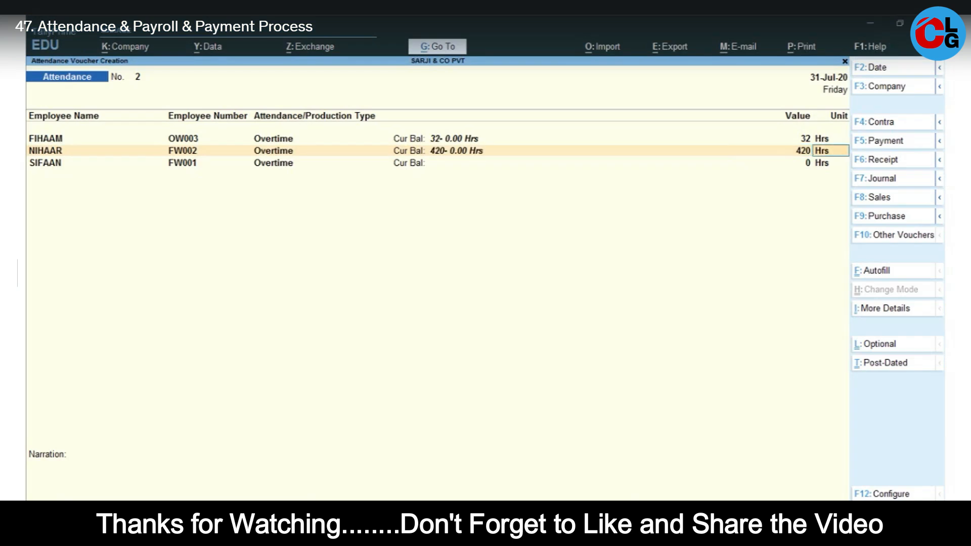
text(min)
key(Return)
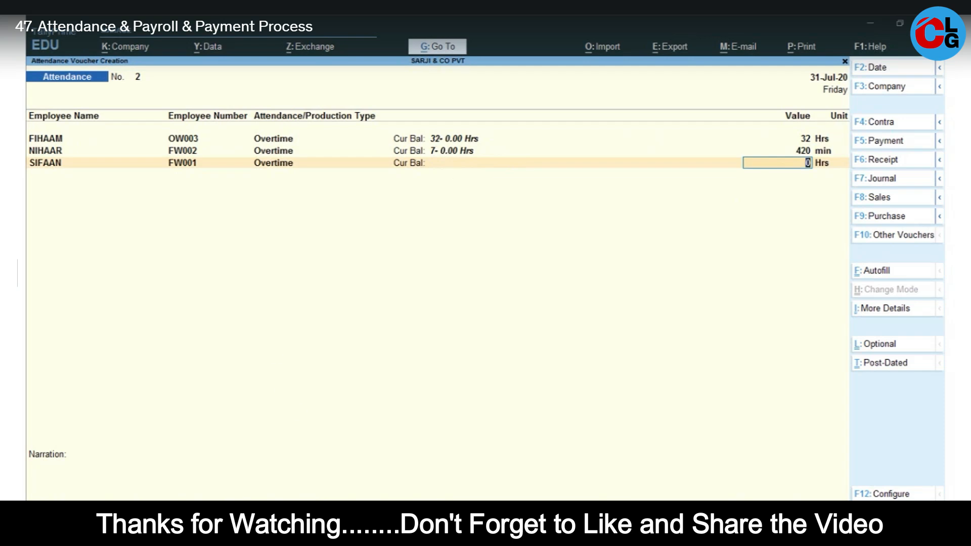
Enter 23 Hrs of overtime for the third listed employee from the Word table and save the overtime voucher.
key(alt+Tab)
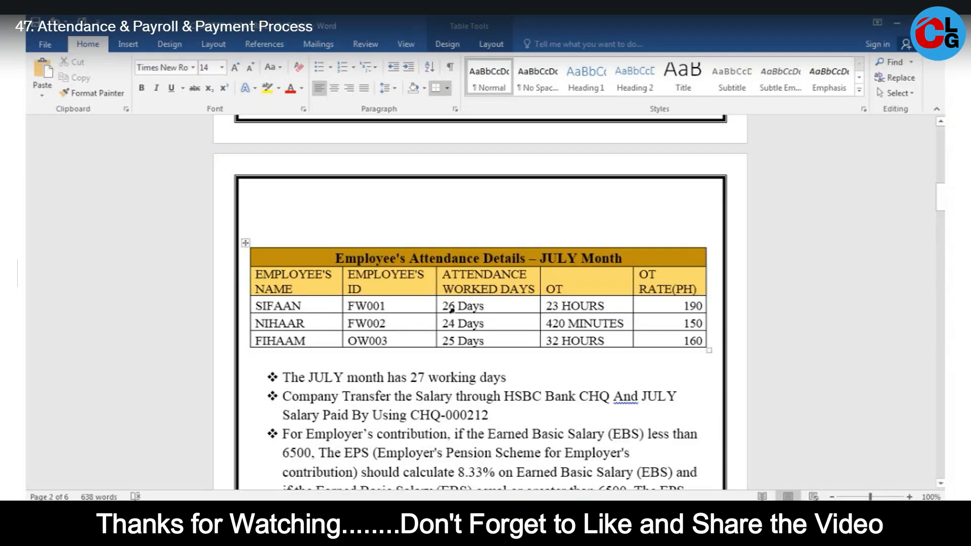
key(alt+Tab)
text(2)
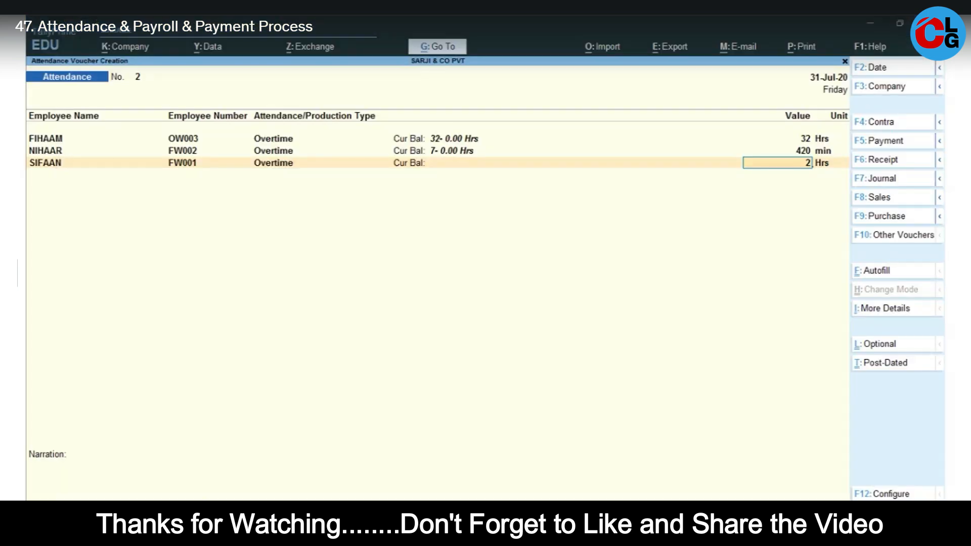
text(3)
key(Return)
key(Return)
key(Return)
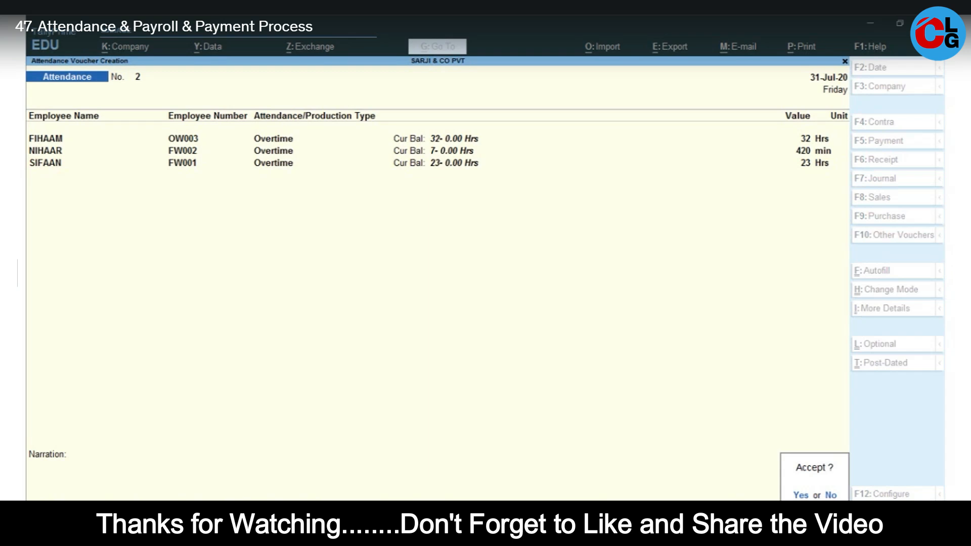
key(Return)
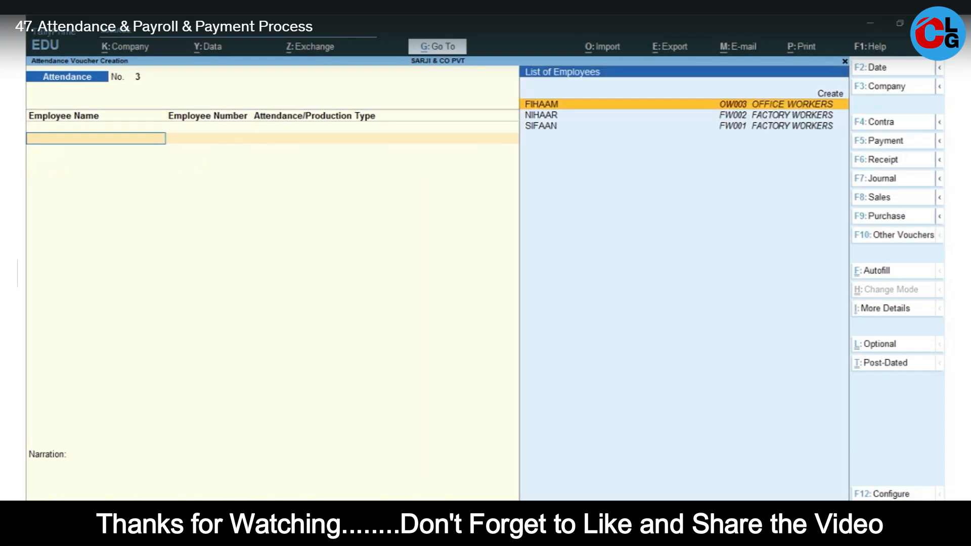
Check the Process Payroll stages in the Word document's payroll chart and switch the TallyPrime voucher type to Payroll.
key(alt+Tab)
drag(941, 212, 941, 447)
key(F10)
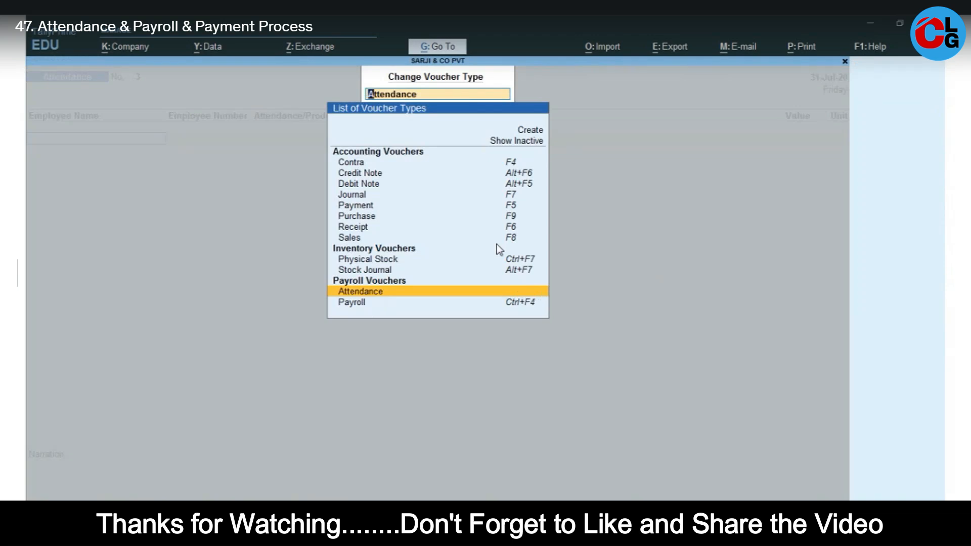
key(ctrl+F4)
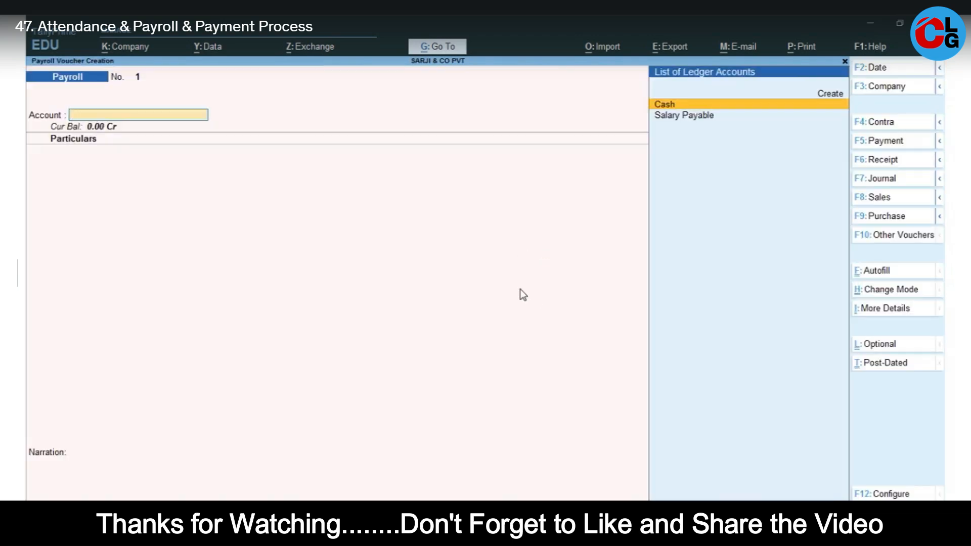
Autofill the payroll voucher for Salary from 1-7-2020 to 31-7-2020, All Items, sorted by Employee Name, with the Salary Payable ledger.
click(875, 272)
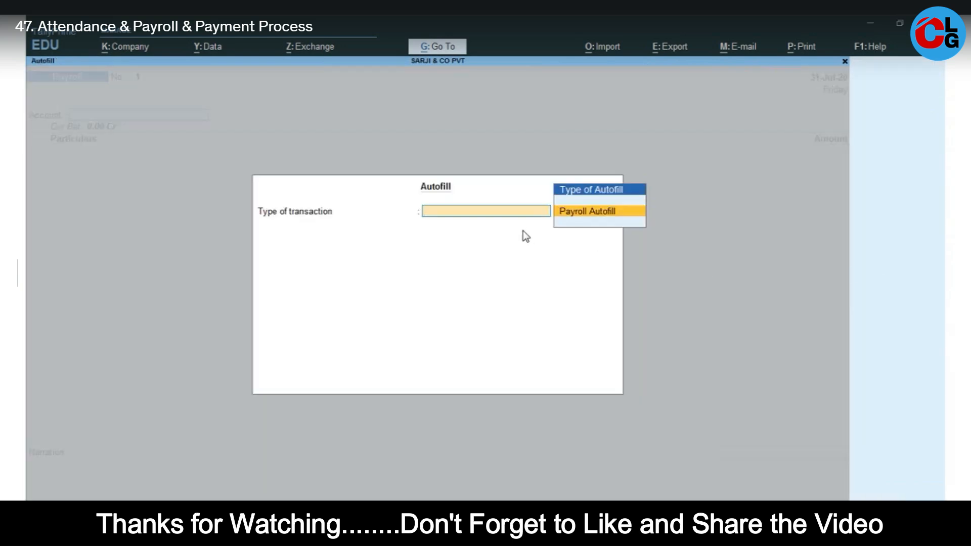
click(601, 212)
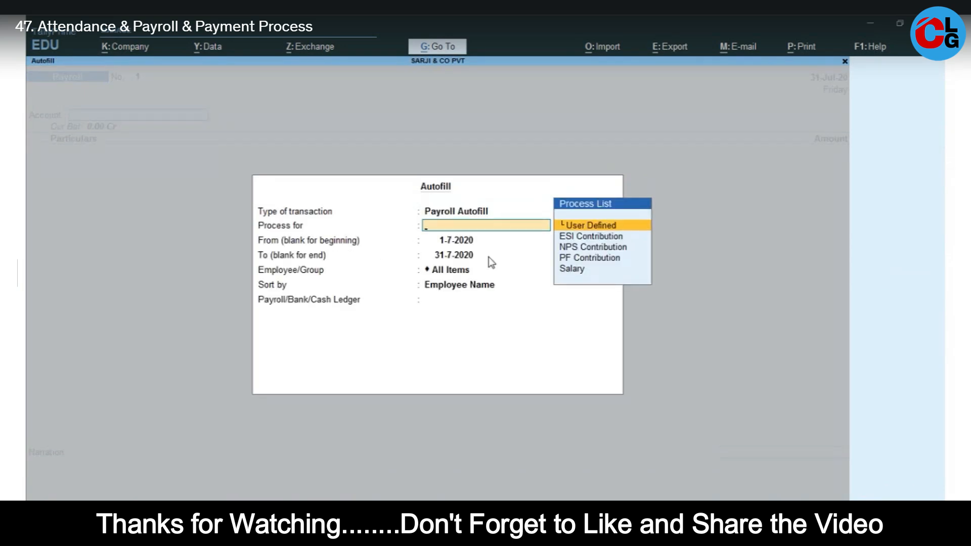
click(575, 269)
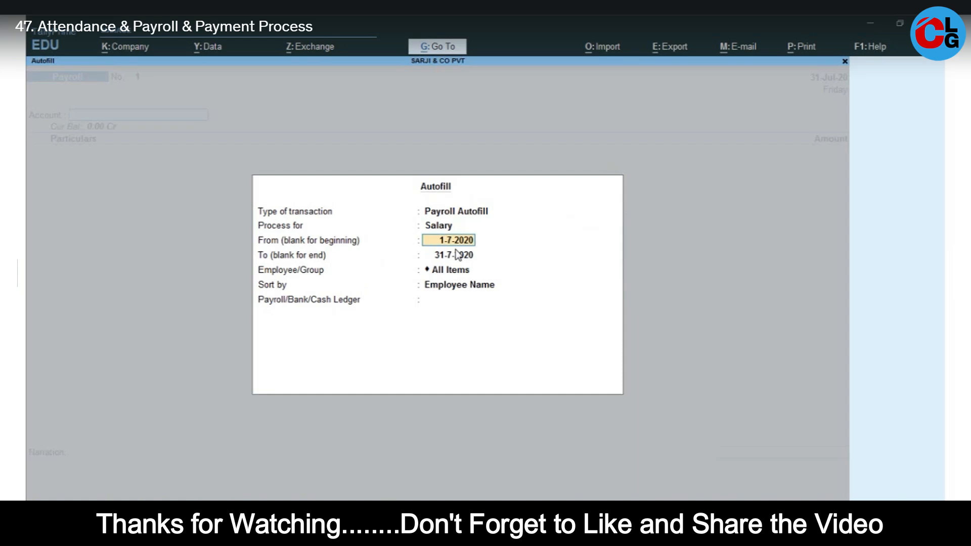
key(Return)
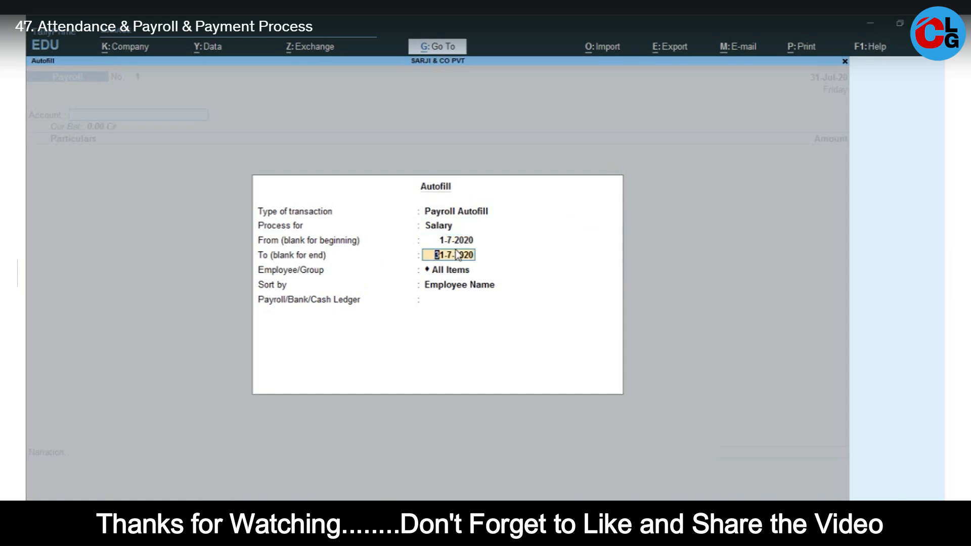
key(Return)
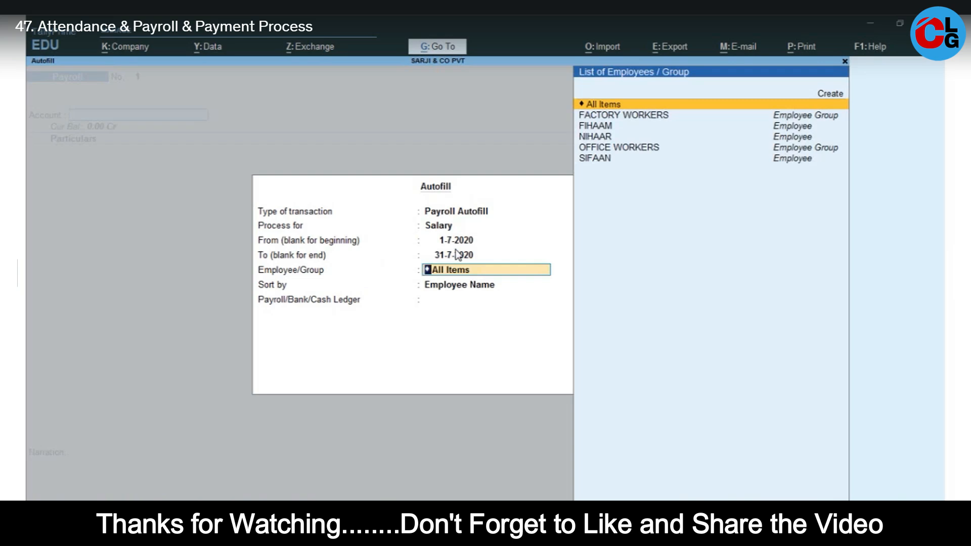
key(Return)
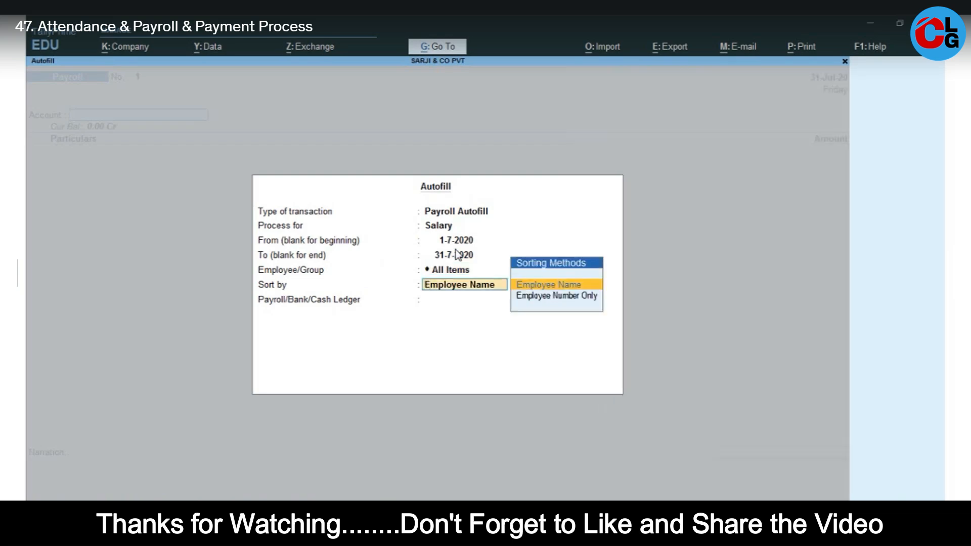
key(Return)
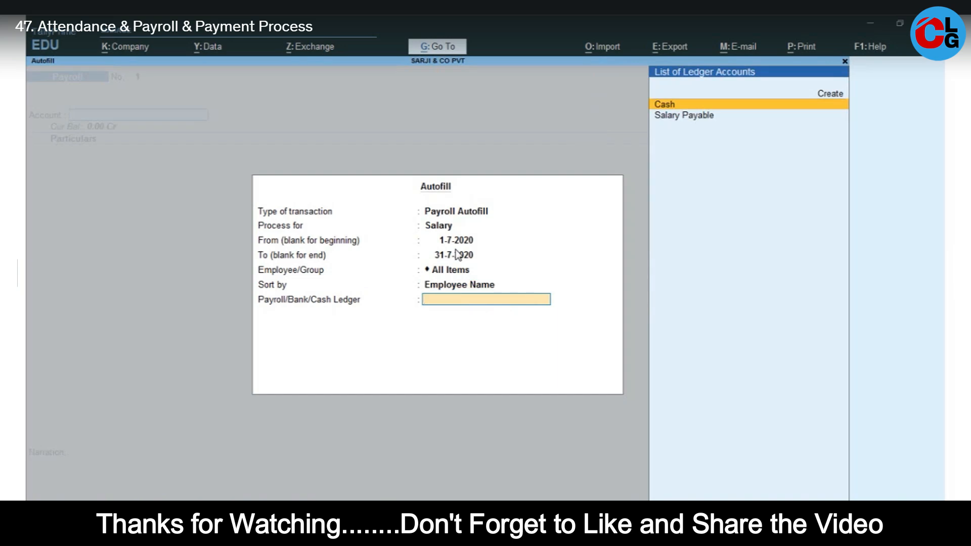
key(Down)
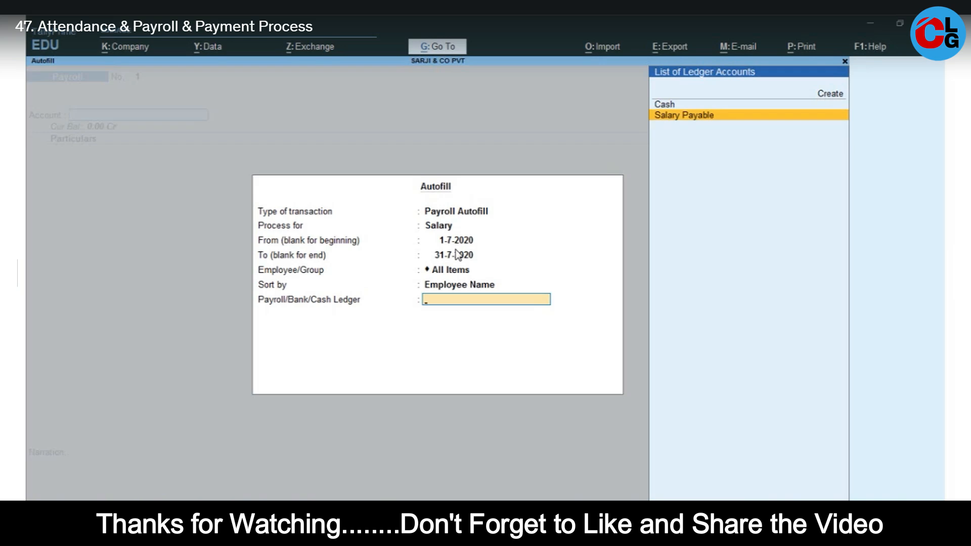
key(Return)
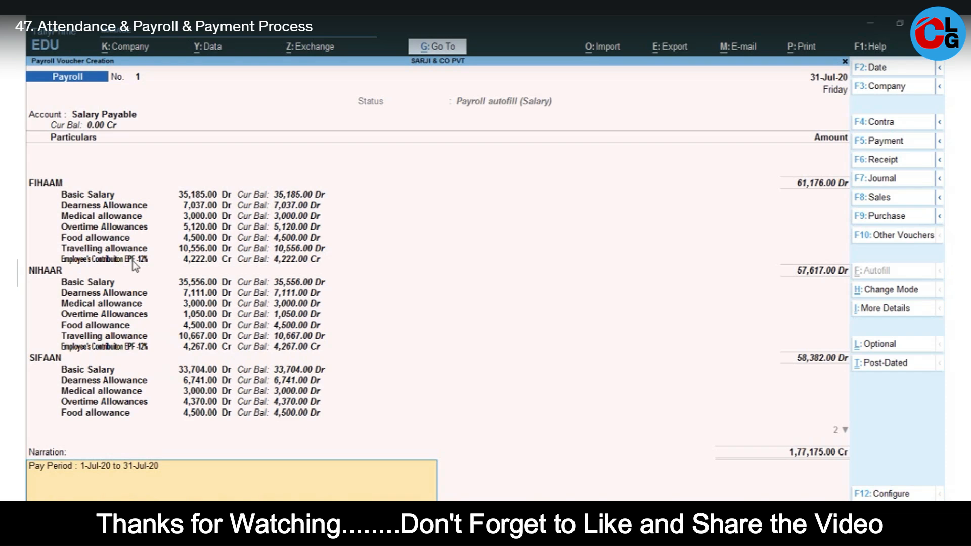
Compare the autofilled payroll voucher's pay heads with the employee's Payheads Type table on page 3 of the Word document.
key(Return)
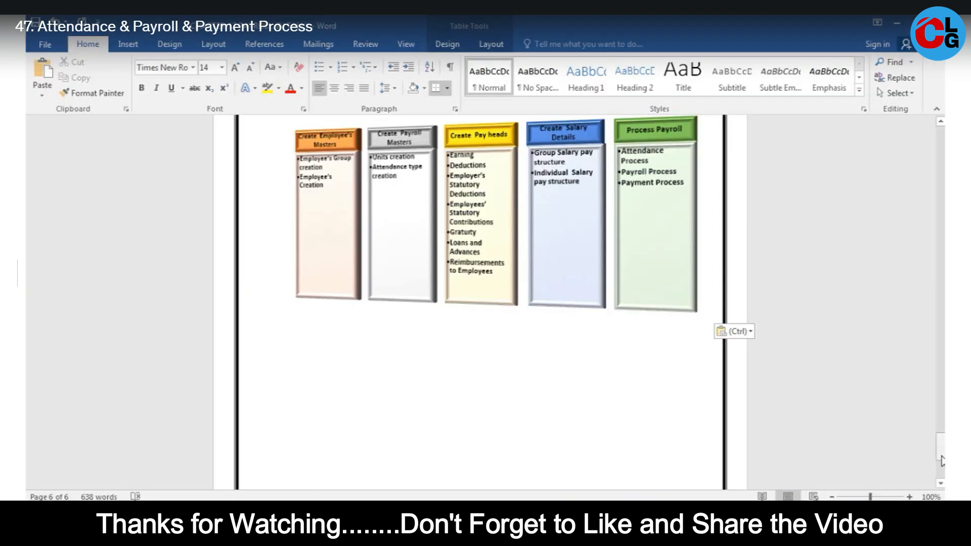
drag(942, 460, 942, 275)
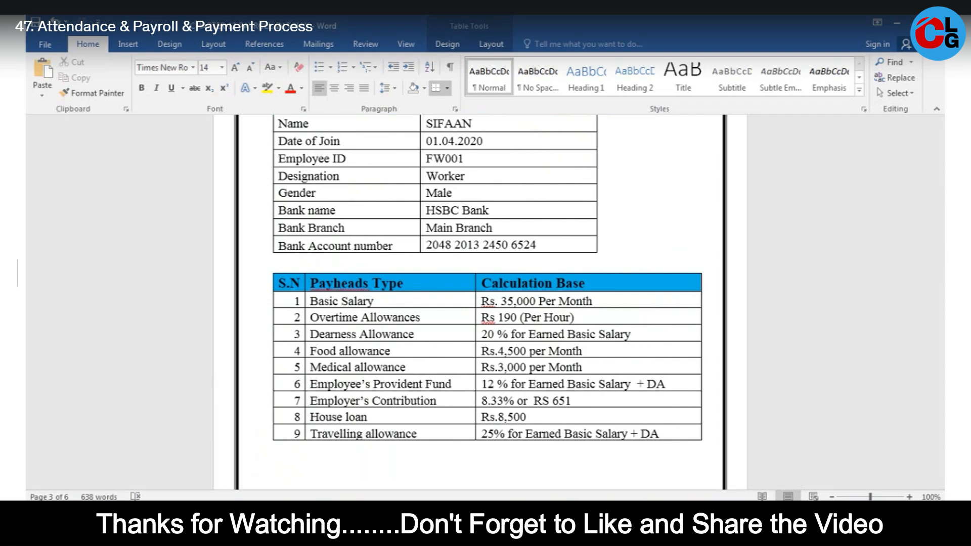
key(alt+Tab)
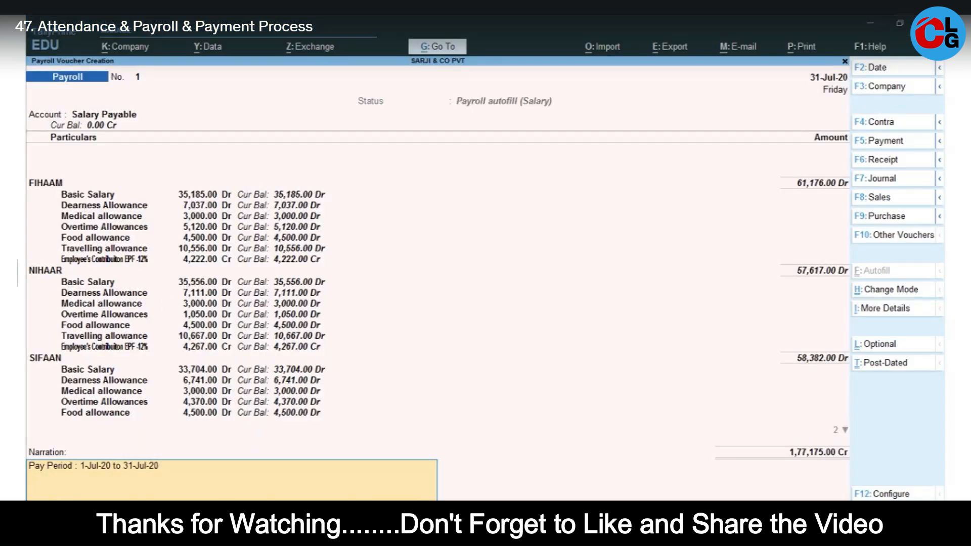
key(alt+Tab)
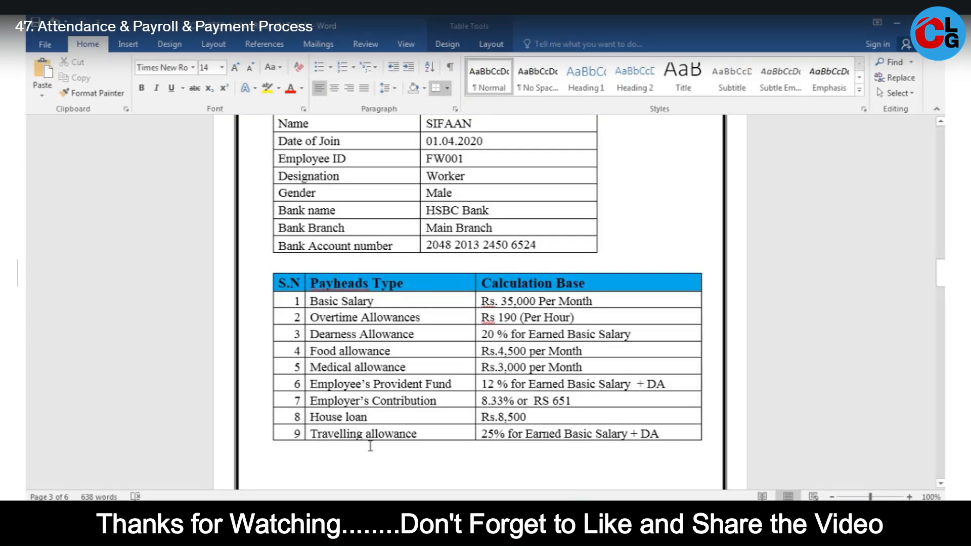
Switch back to TallyPrime and save the autofilled July 2020 salary payroll voucher.
key(alt+Tab)
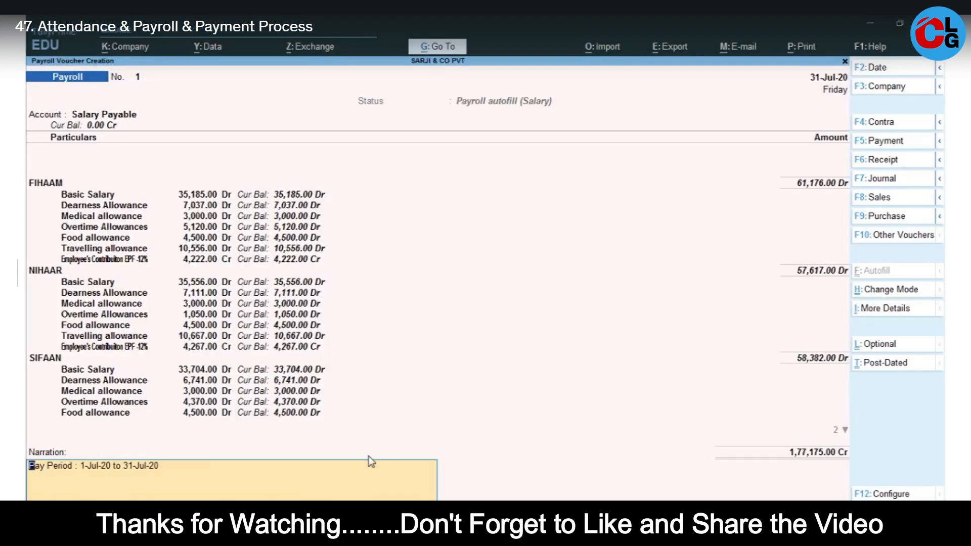
key(Return)
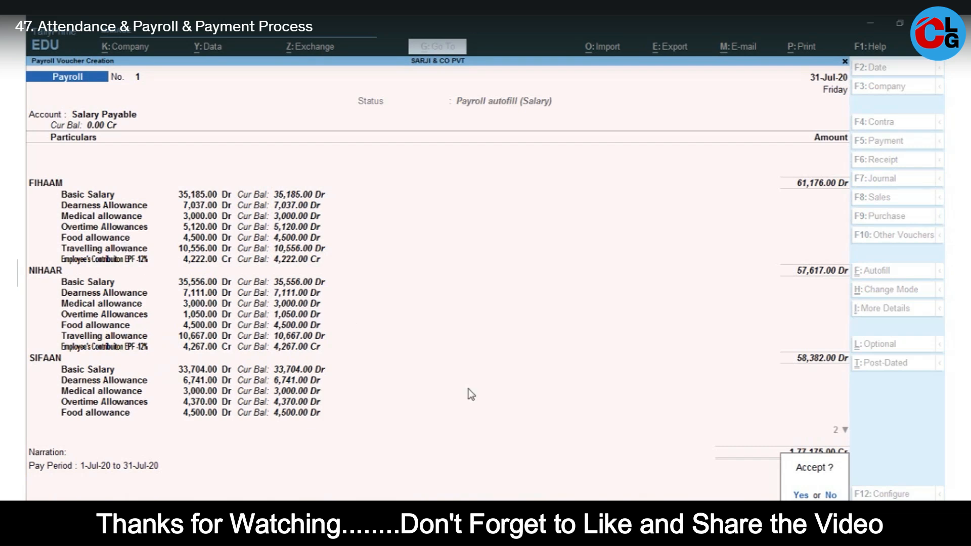
key(Return)
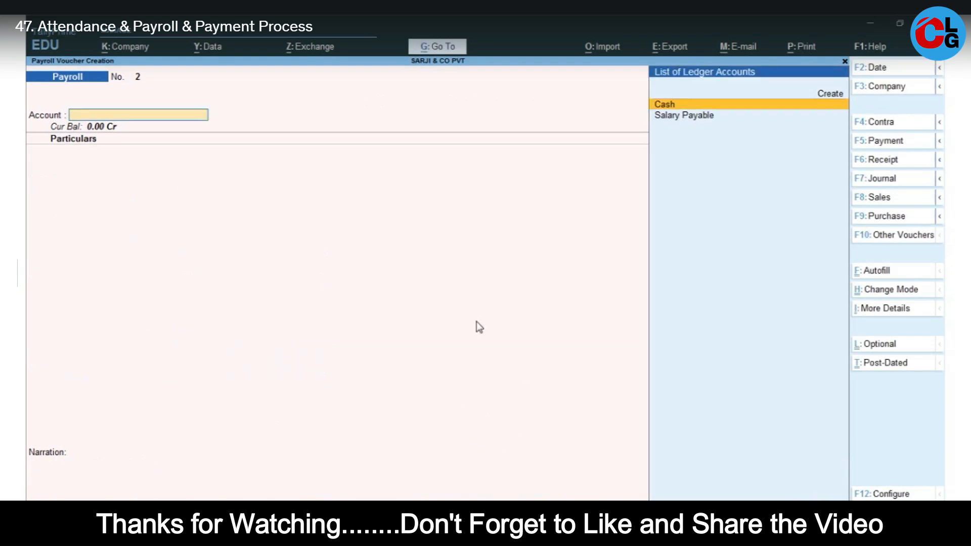
Autofill a second payroll voucher as User Defined for 1-7-2020 to 31-7-2020, All Items, sorted by Employee Name, with the Salary Payable ledger.
click(875, 276)
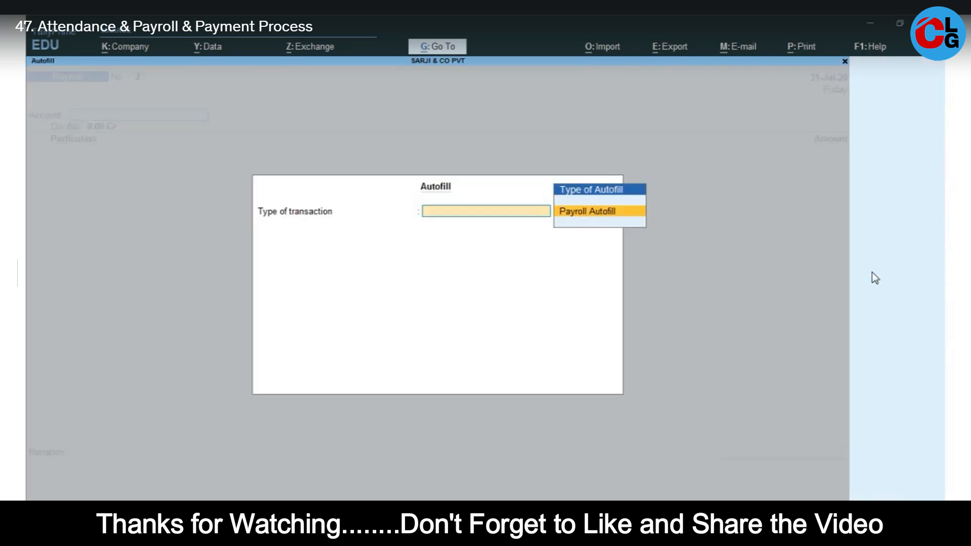
click(618, 217)
text(s)
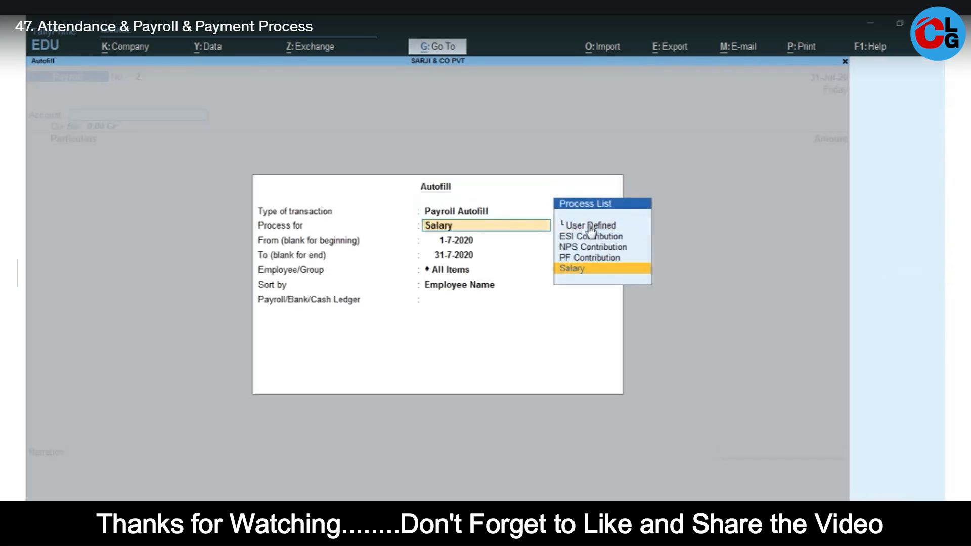
click(591, 226)
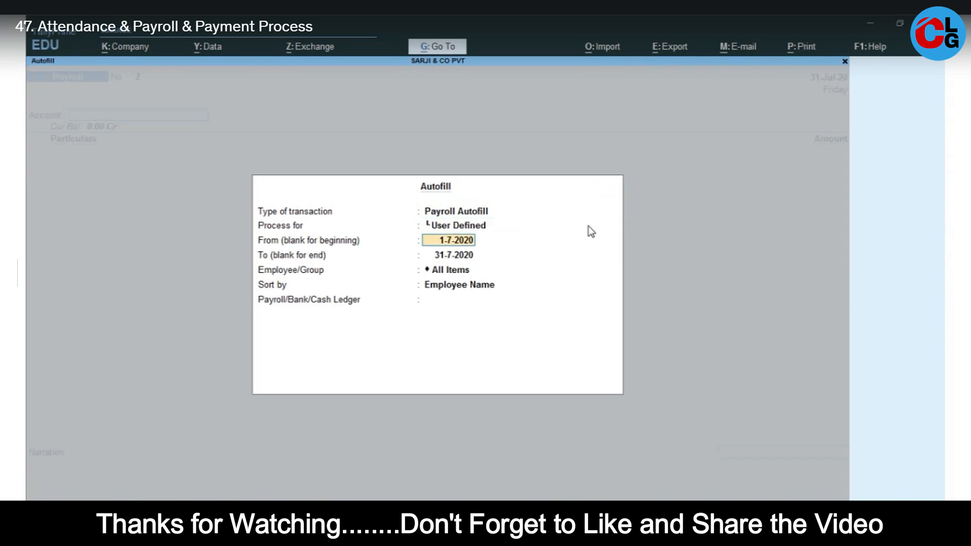
key(Return)
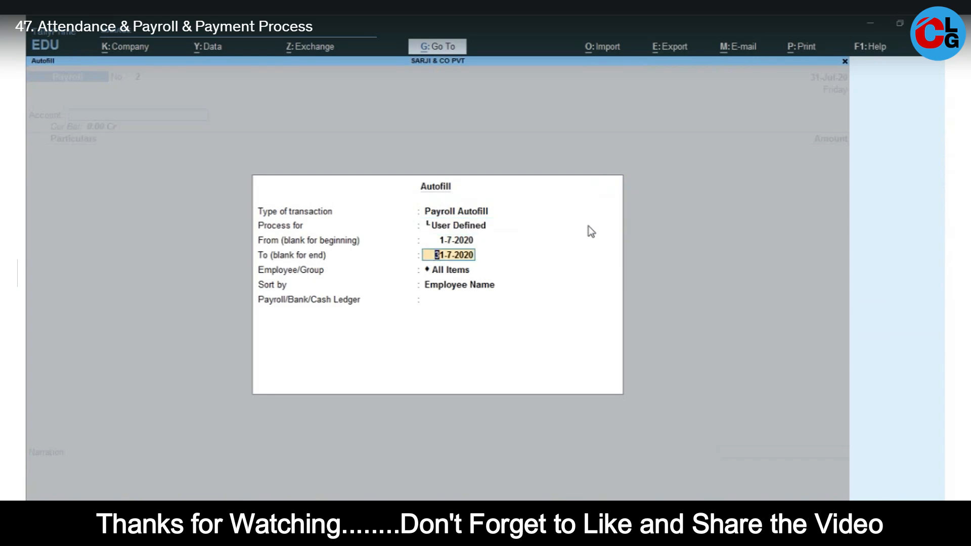
key(Return)
key(Return)
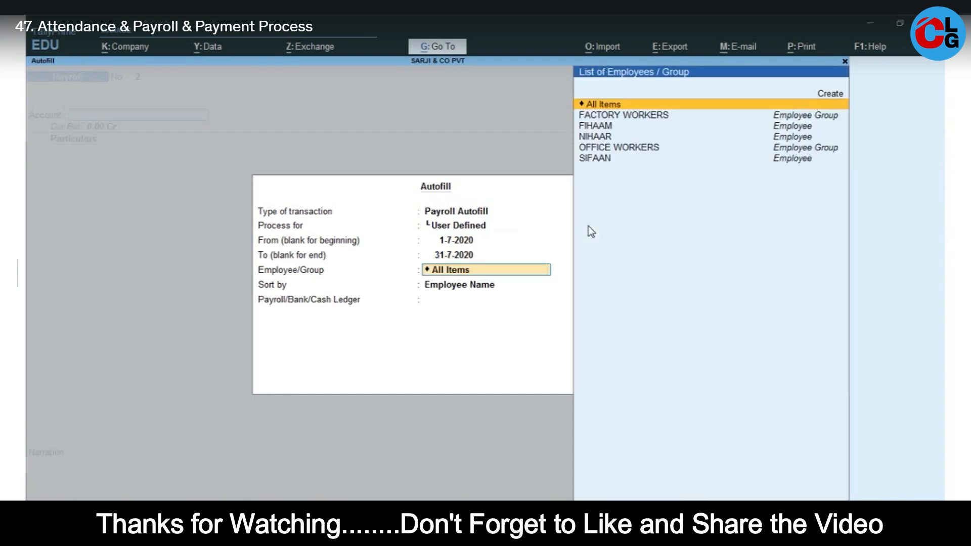
key(Return)
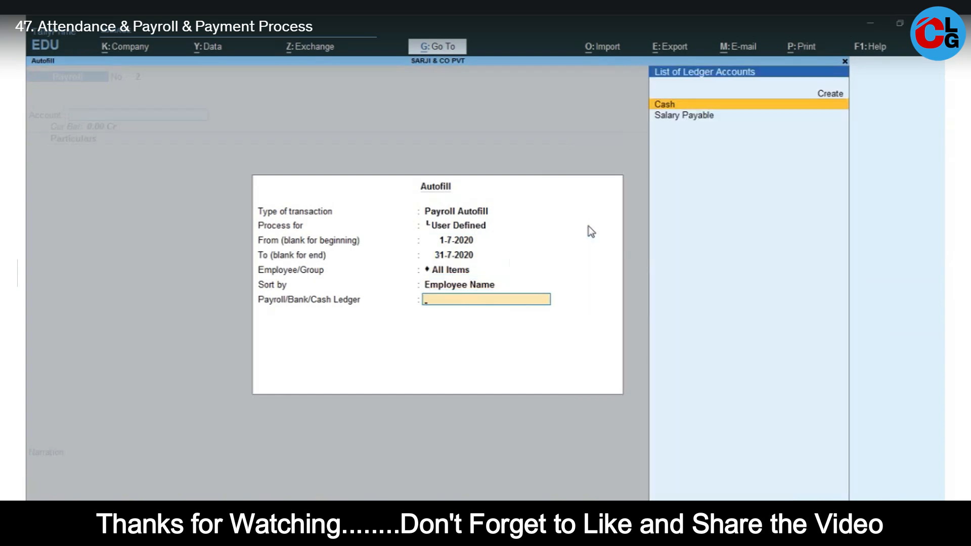
key(Down)
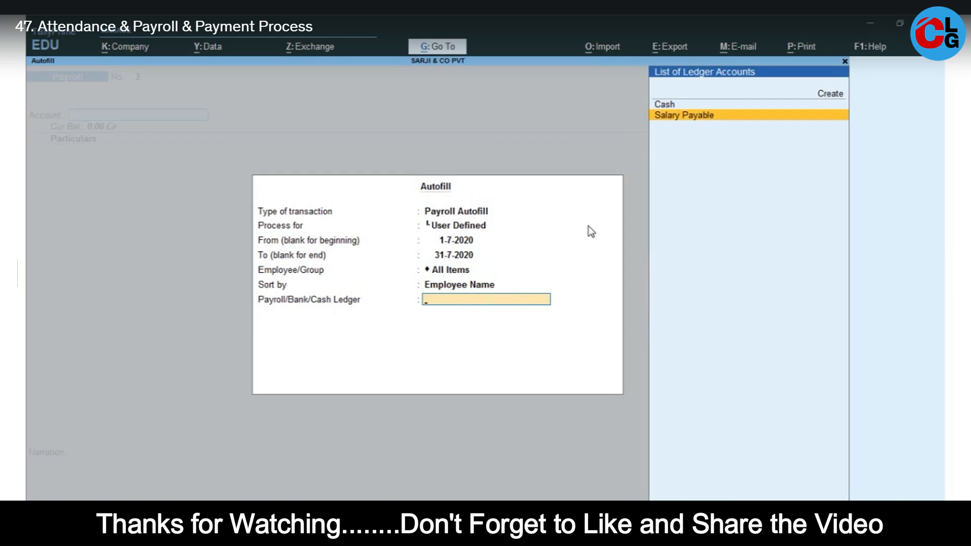
key(Return)
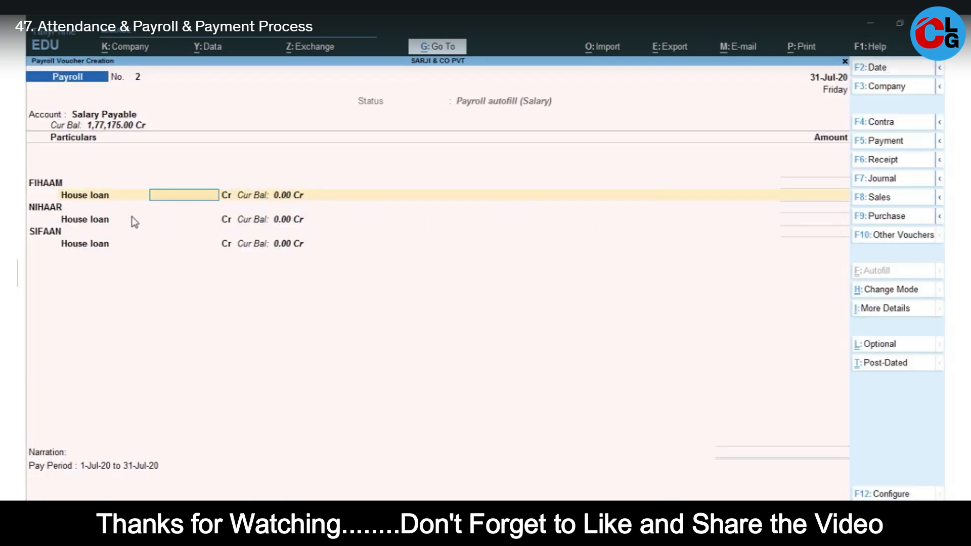
Look up the house loan deductions on page 2 of the Word document and enter 12,500 for the first listed employee in TallyPrime.
key(alt+Tab)
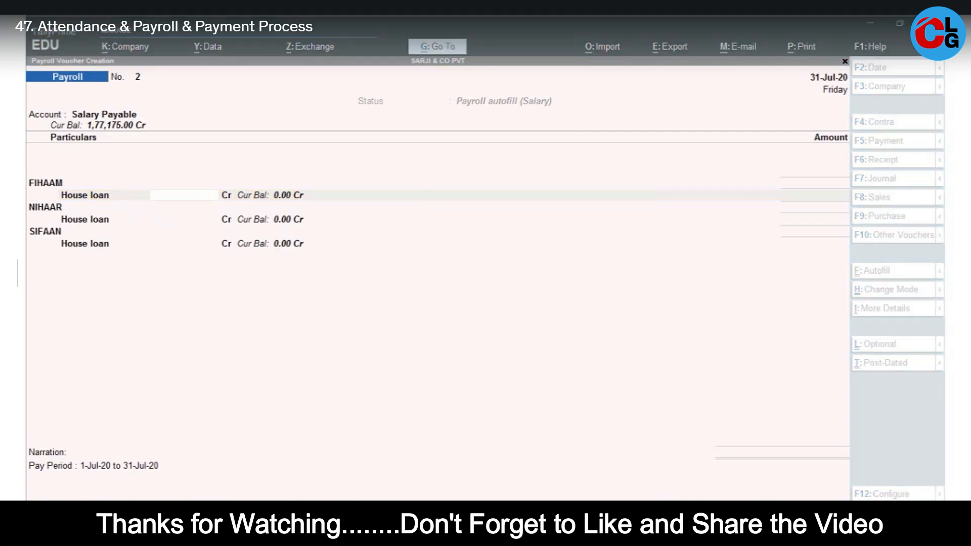
drag(940, 273, 941, 215)
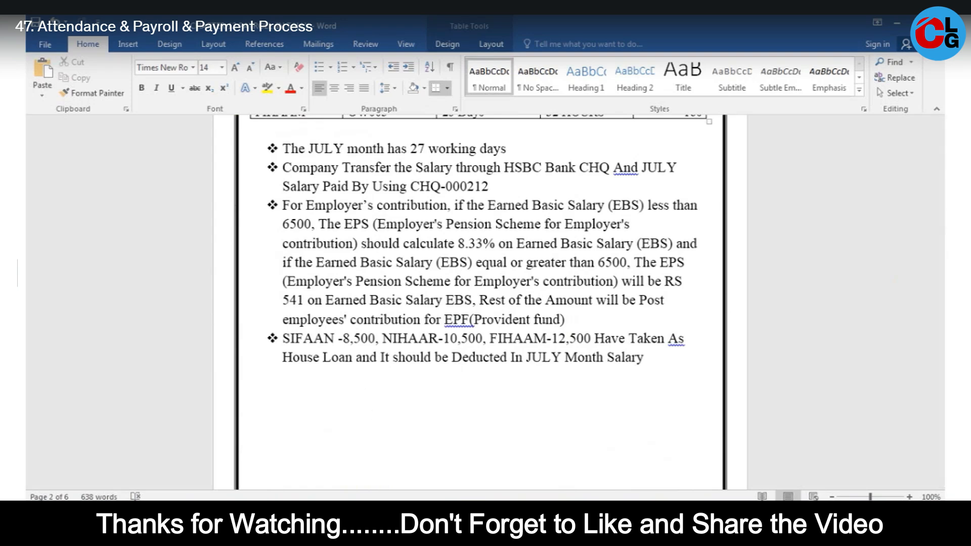
click(293, 512)
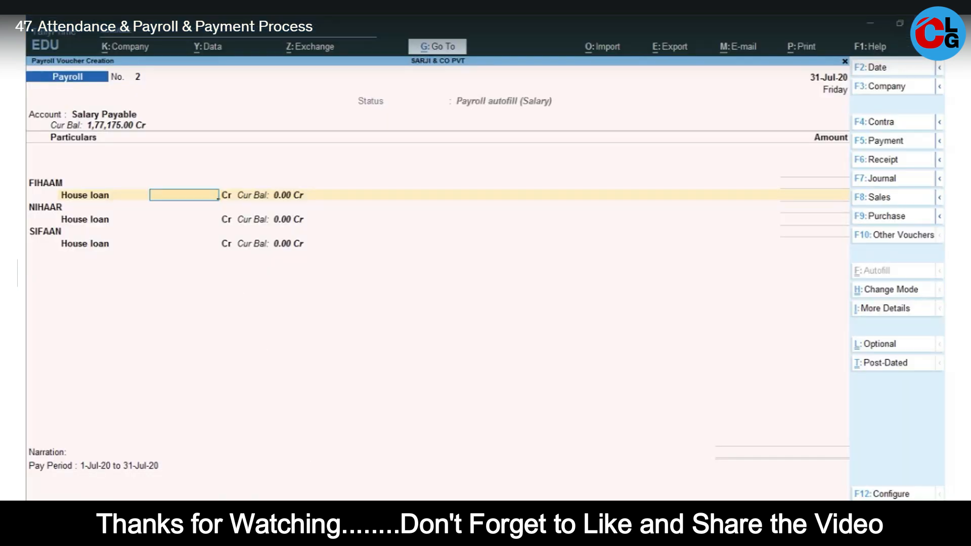
key(alt+Tab)
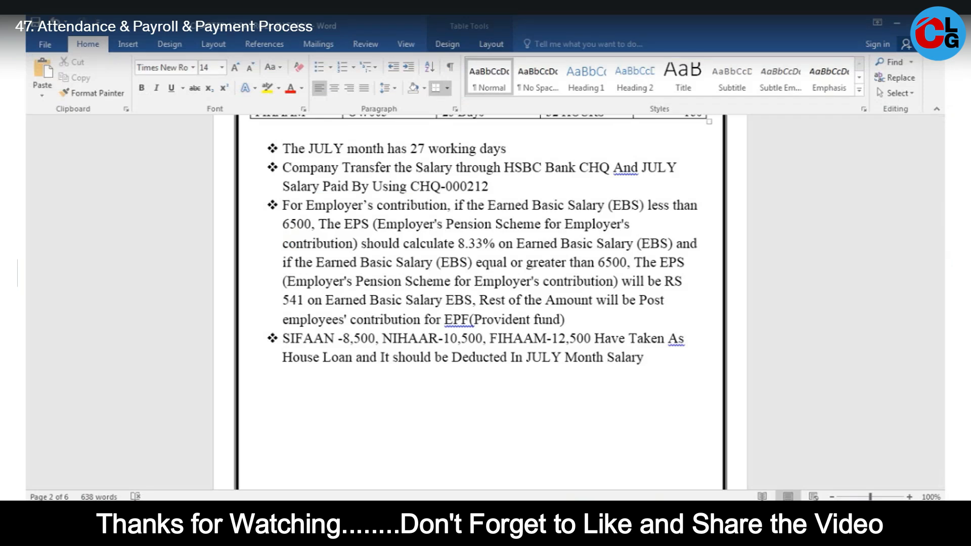
key(alt+Tab)
text(12,500)
key(Return)
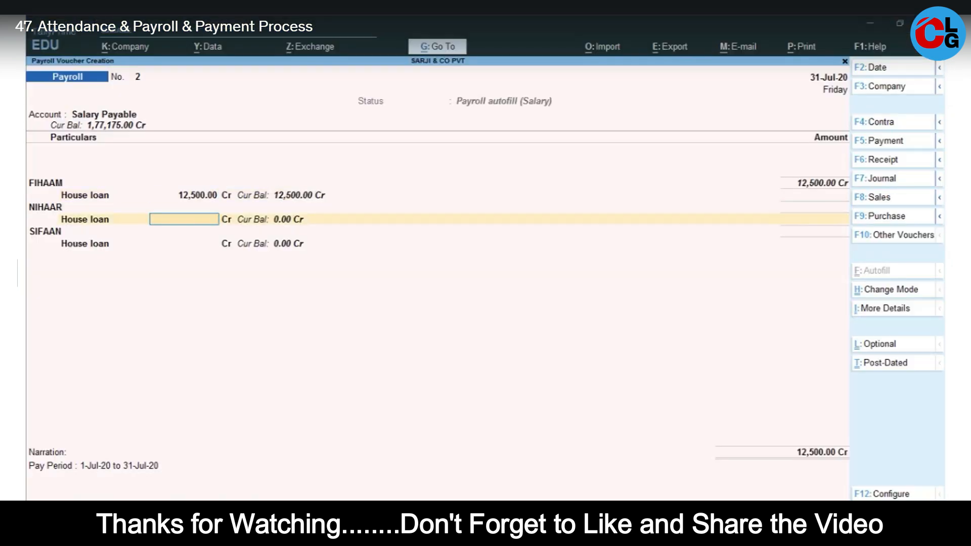
Enter house loan deductions of 10,500 for the second and 8,500 for the third listed employee from the Word document, and save the voucher.
key(alt+Tab)
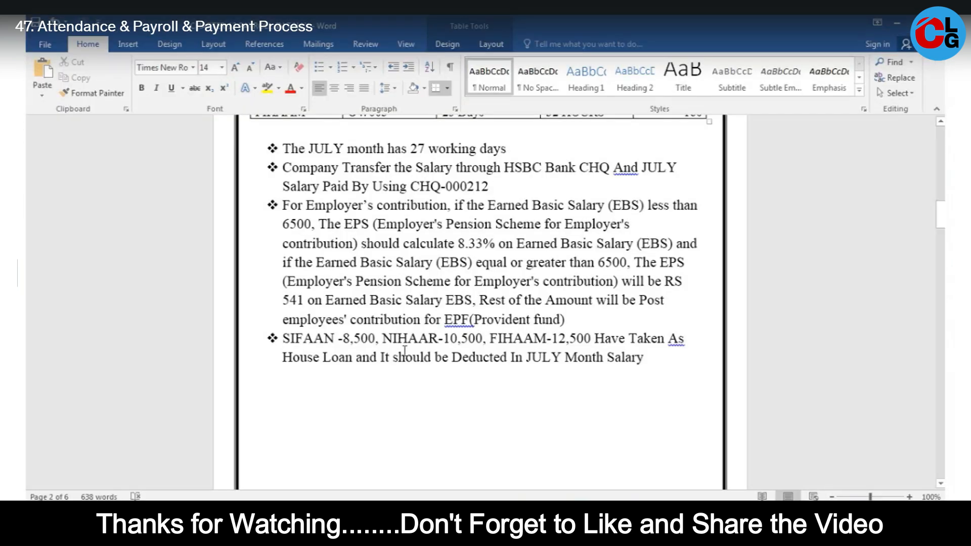
key(alt+Tab)
text(10500)
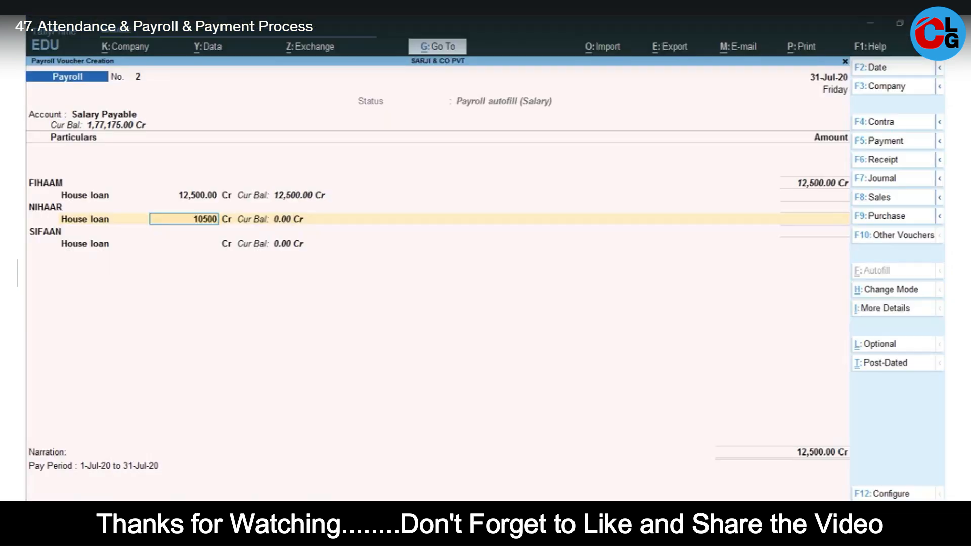
key(Return)
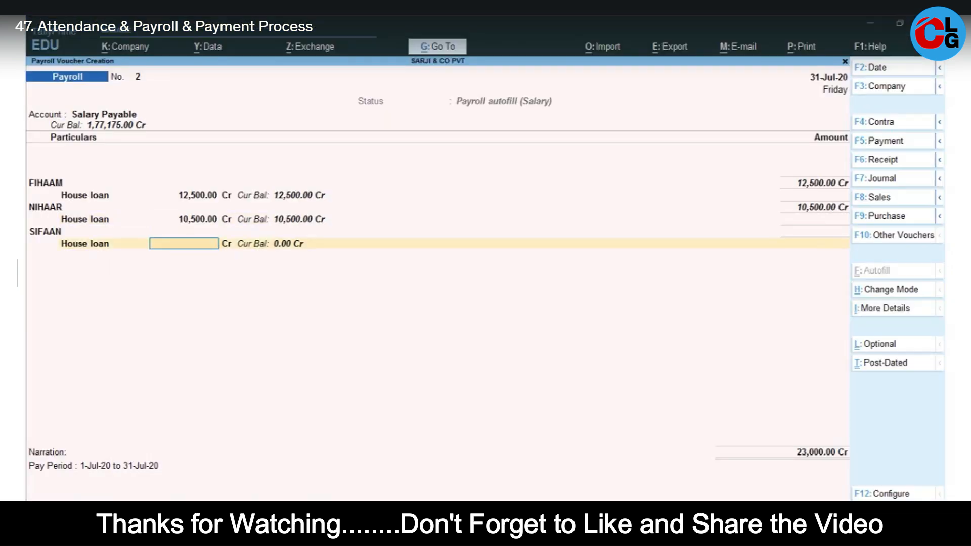
key(alt+Tab)
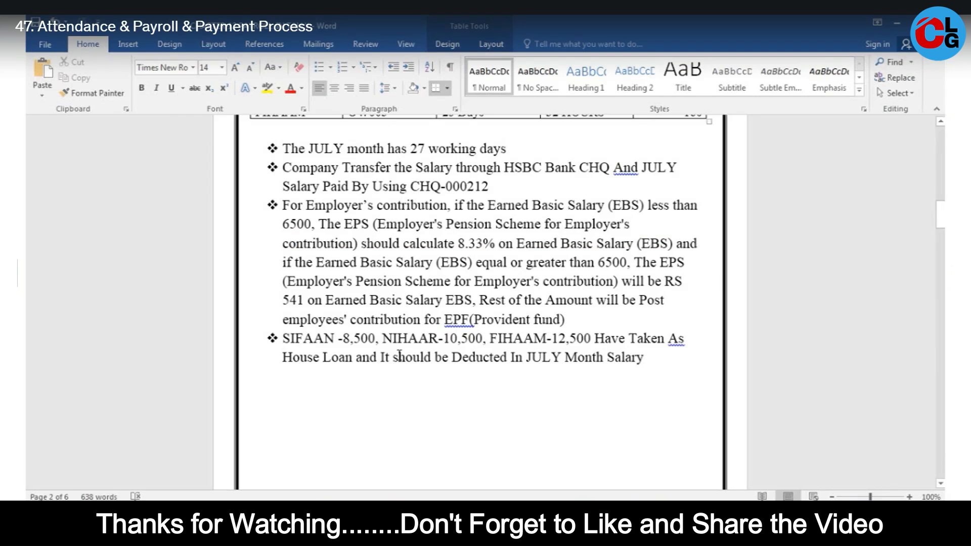
key(alt+Tab)
text(8,50)
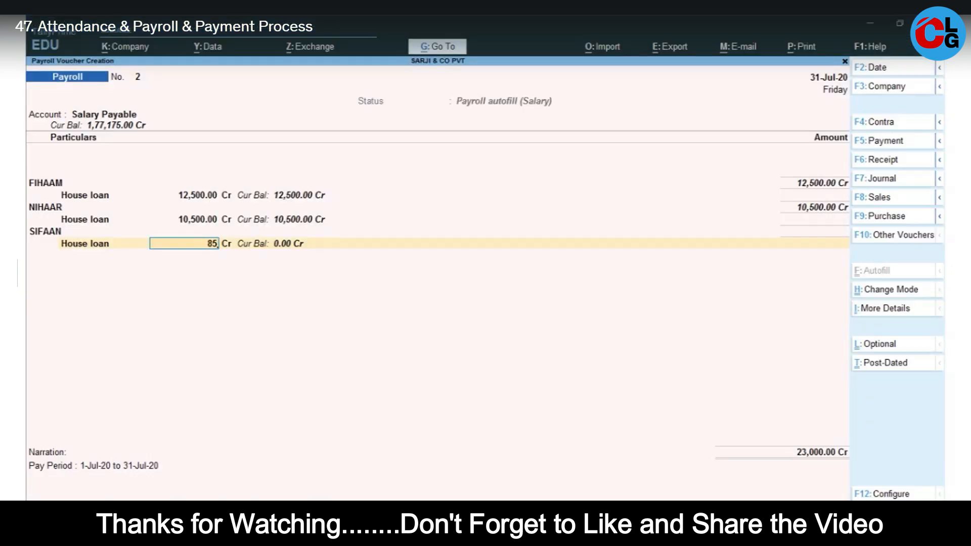
text(0)
key(Return)
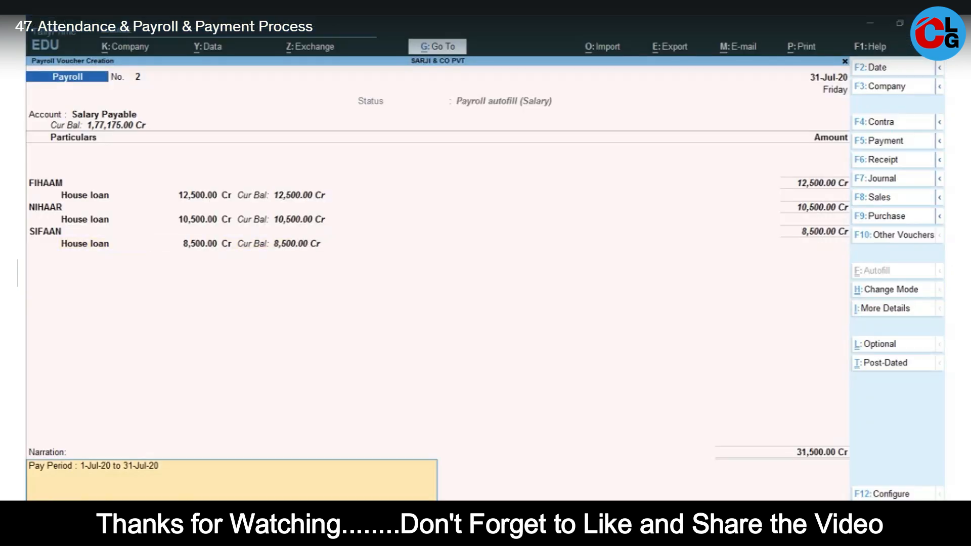
key(Return)
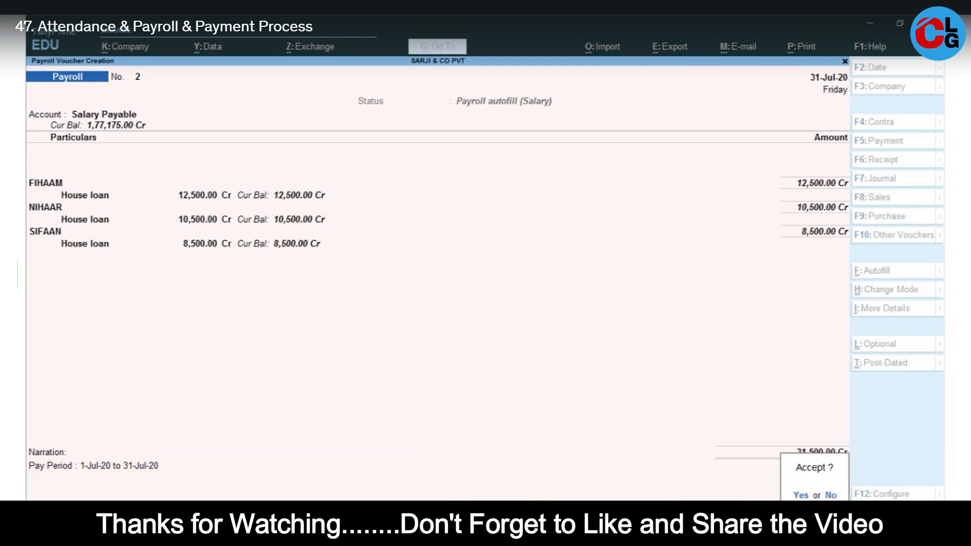
key(y)
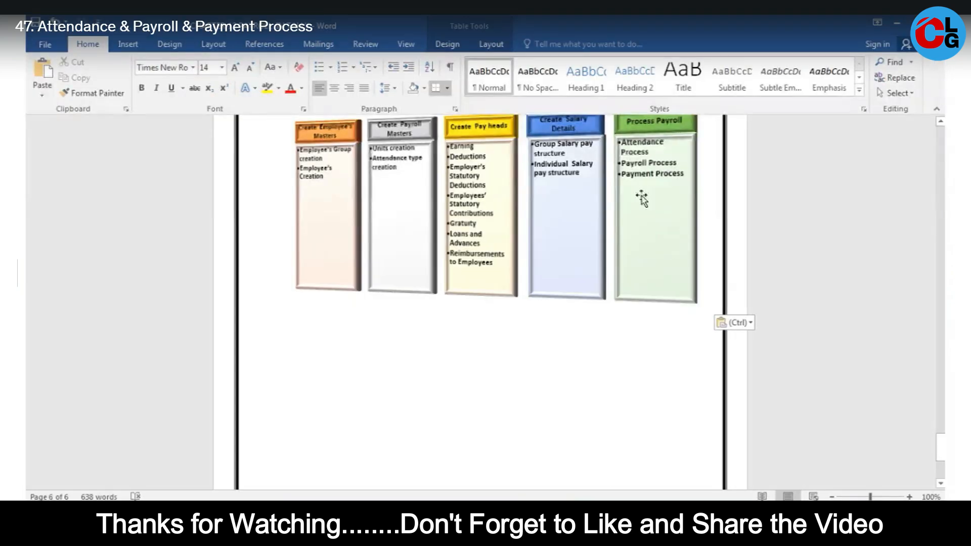
Check the Process Payroll stages in the Word chart, and leave TallyPrime's empty payment voucher unsaved for the Gateway of Tally.
scroll(642, 200, down, 10)
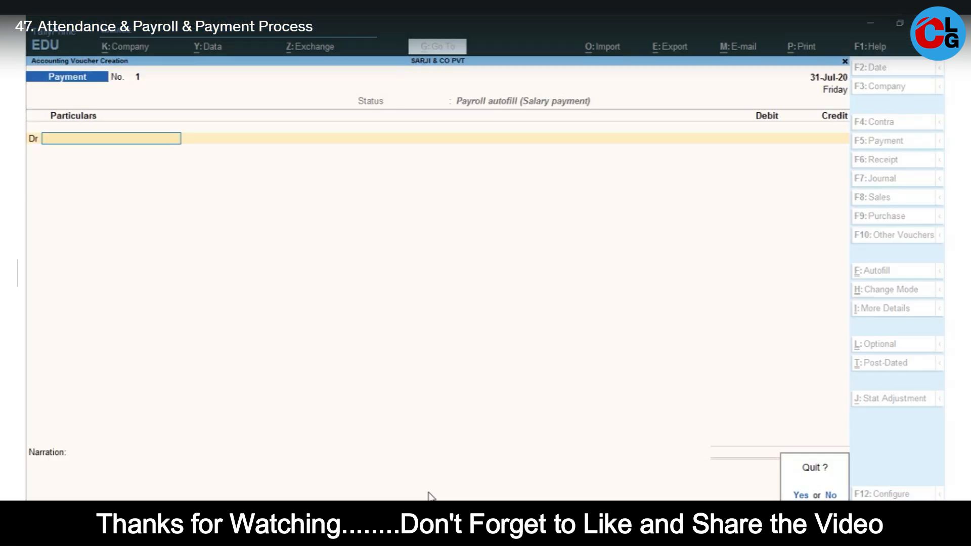
key(Return)
key(Escape)
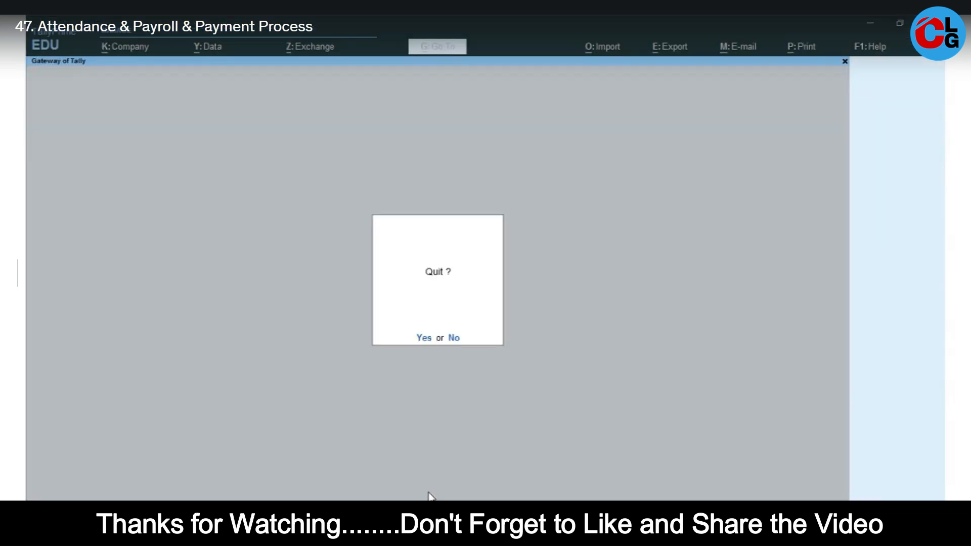
key(Escape)
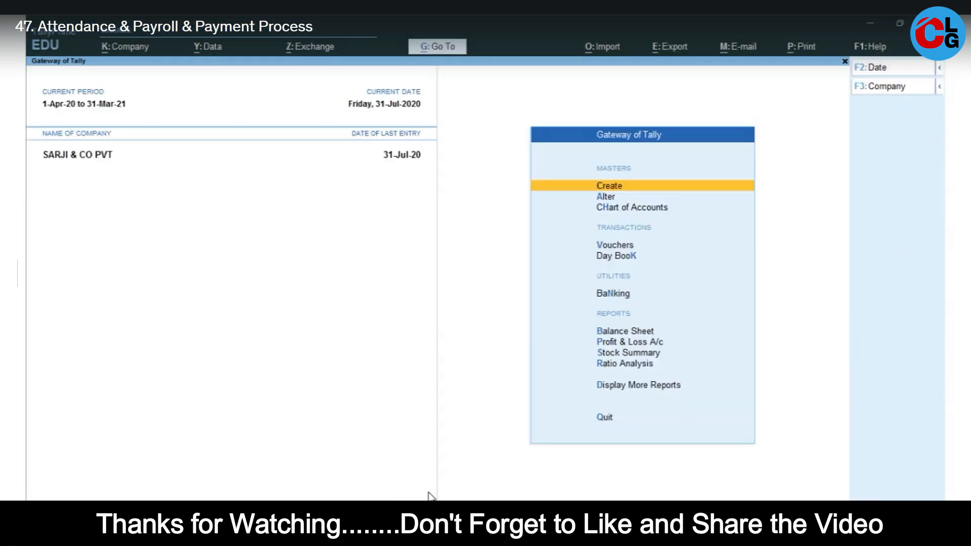
Start a new ledger in TallyPrime and check the opening balance table on page 1 of the Word document.
click(613, 186)
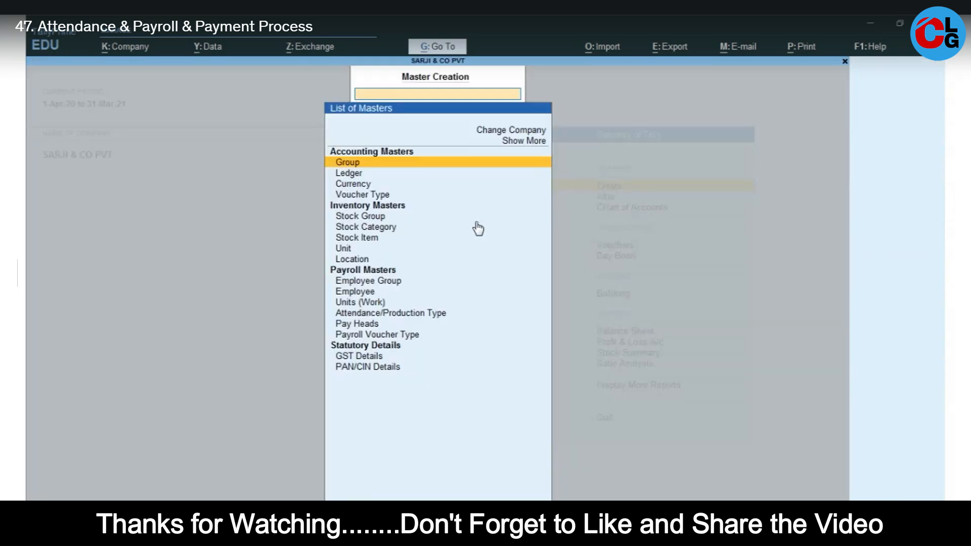
click(353, 174)
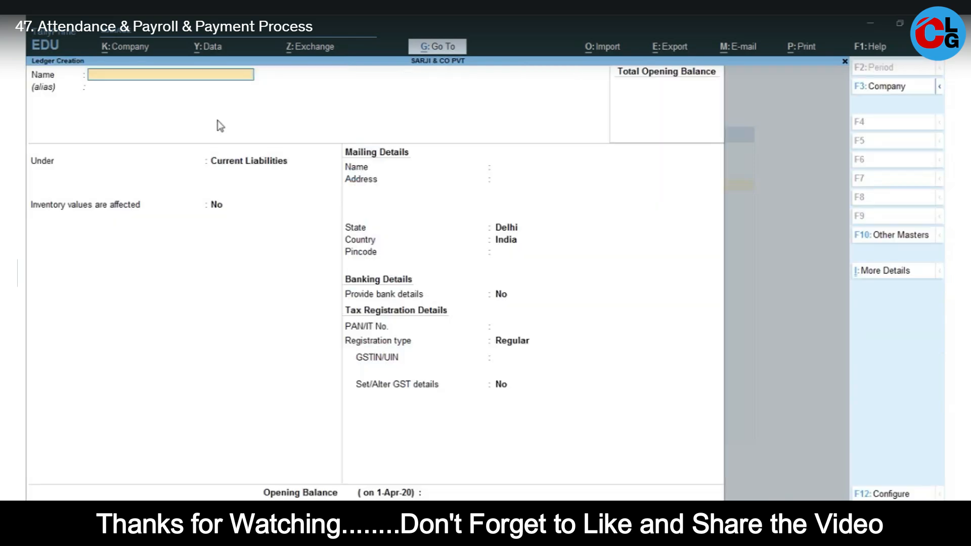
key(alt+Tab)
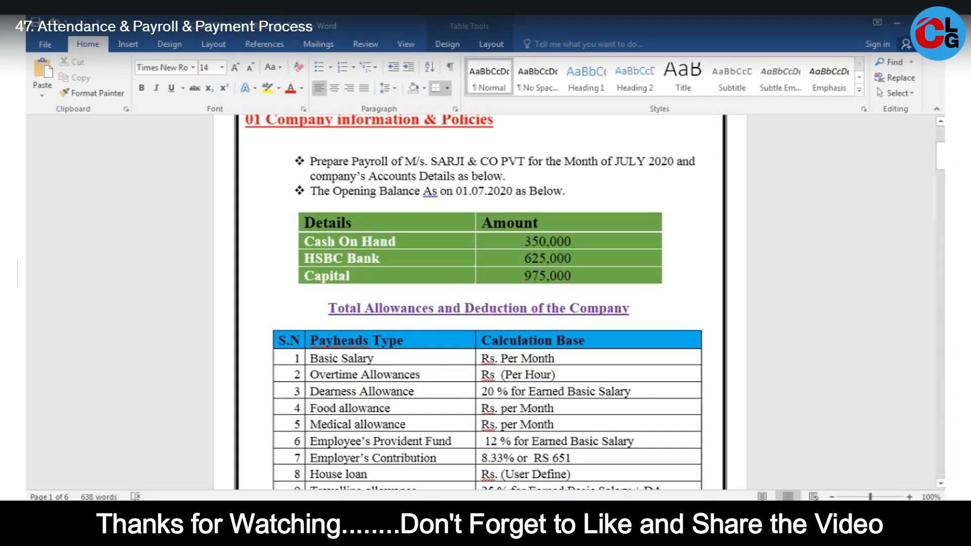
key(alt+Tab)
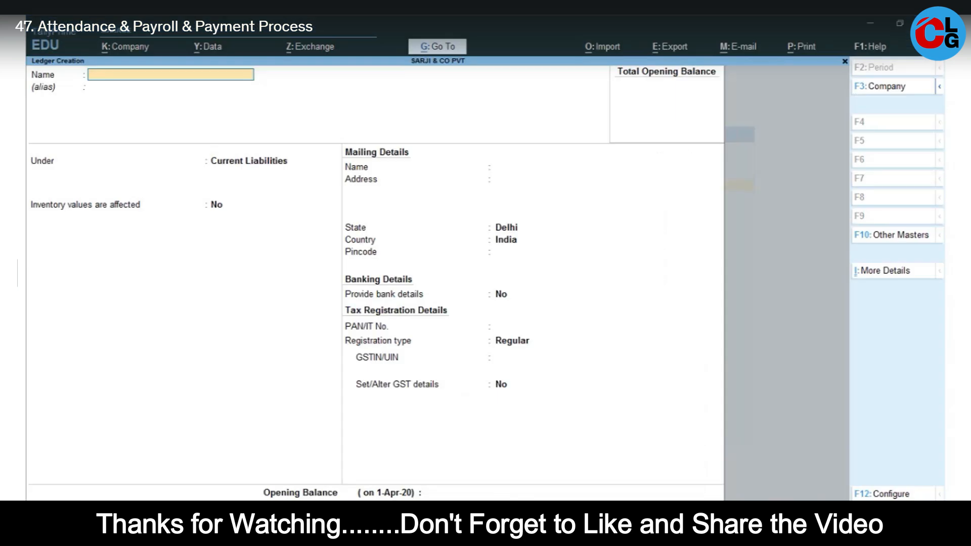
Leave the new ledger blank and go back through the existing ledgers to open the Cash ledger for alteration.
key(Page_Up)
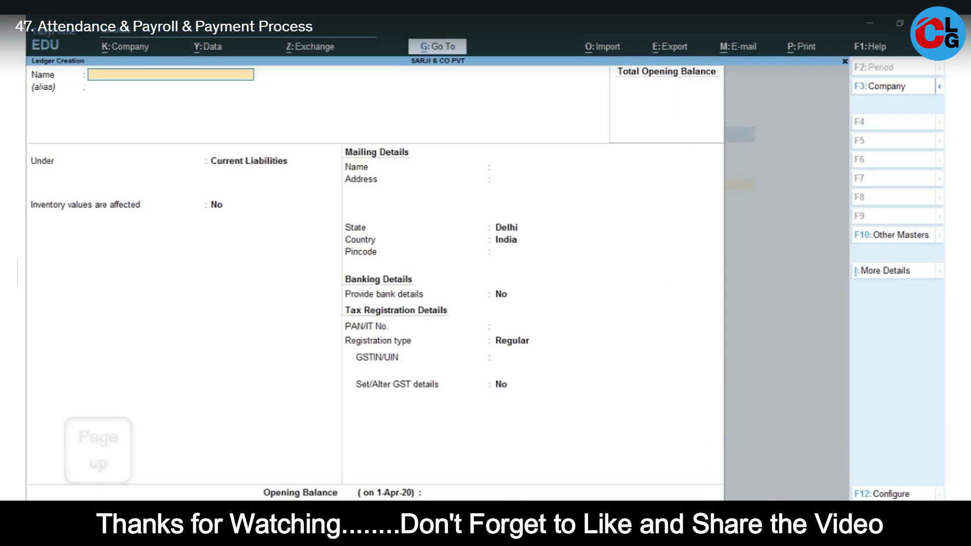
key(Escape)
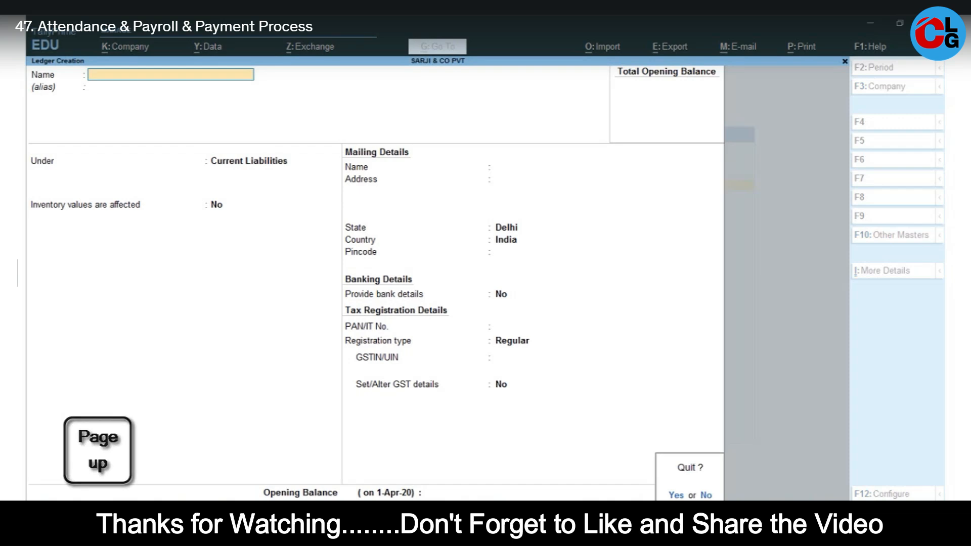
key(Page_Up)
key(Escape)
key(Page_Up)
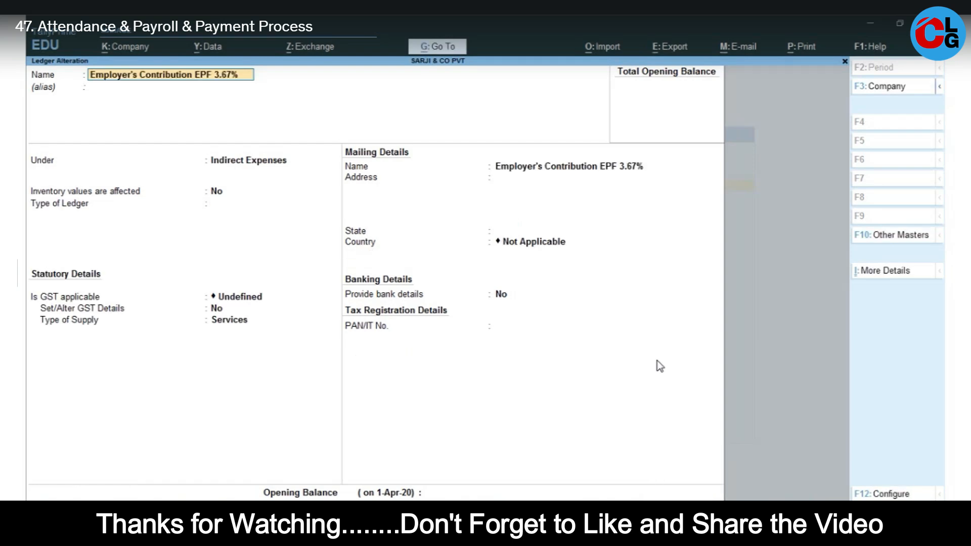
key(Page_Up)
key(Escape)
key(Page_Up)
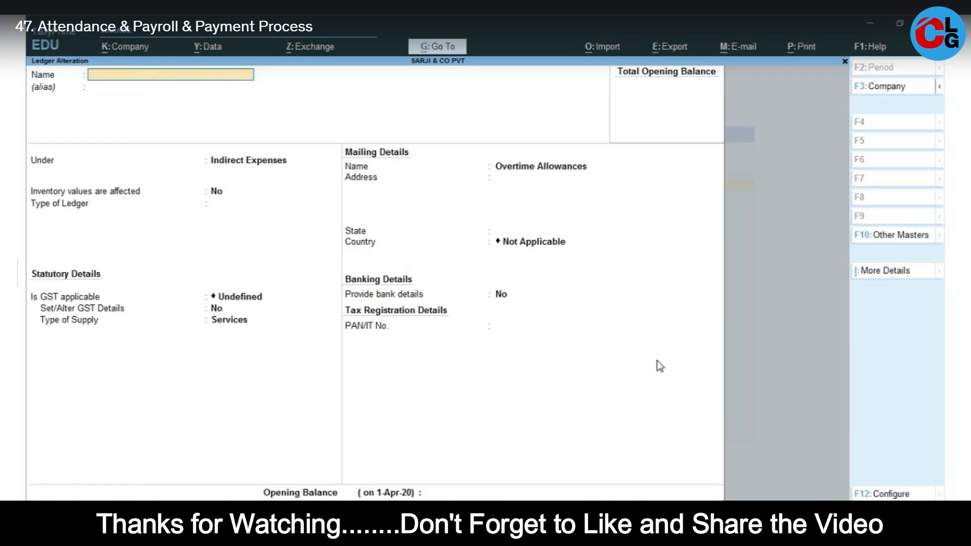
key(Escape)
key(Page_Up)
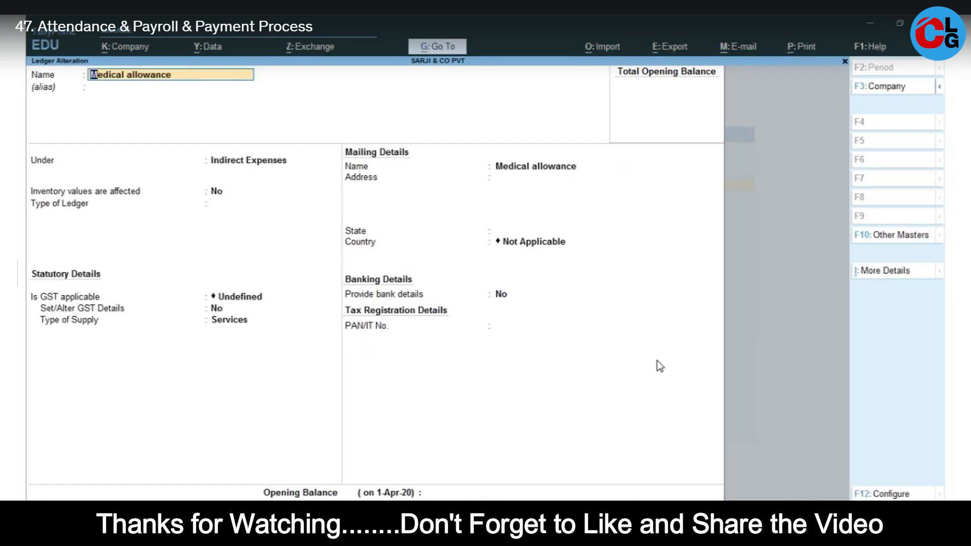
key(Page_Up)
key(BackSpace)
key(Escape)
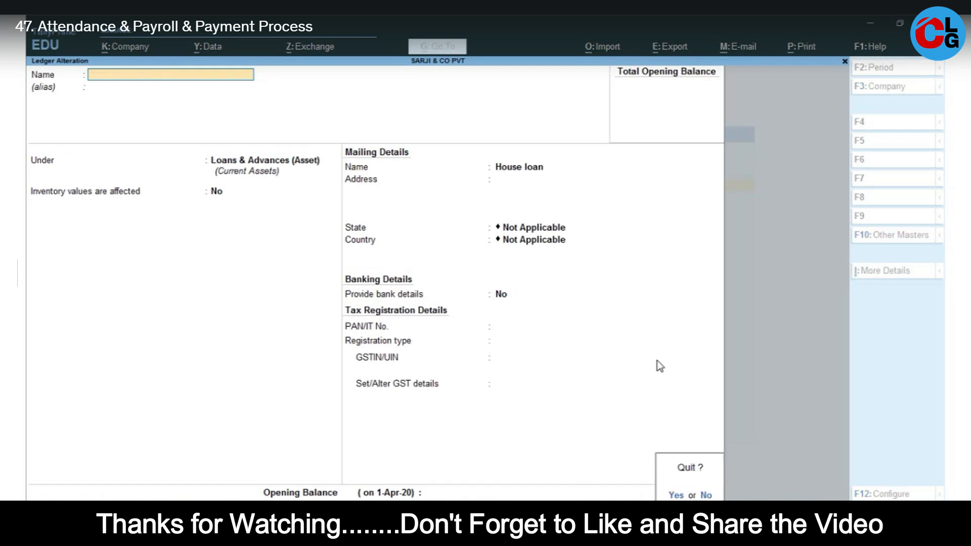
key(Page_Up)
key(Page_Up)
key(BackSpace)
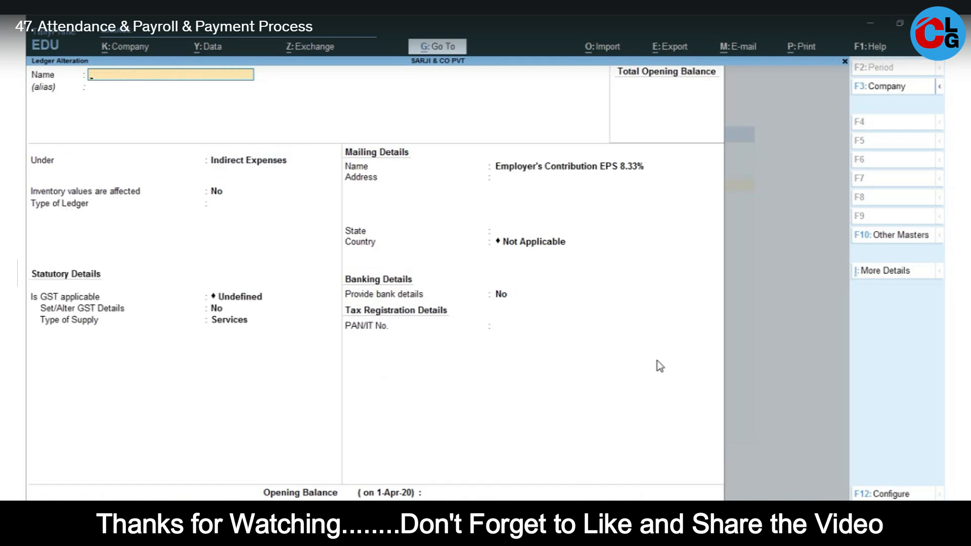
key(Escape)
key(Page_Up)
key(BackSpace)
key(Escape)
key(Page_Up)
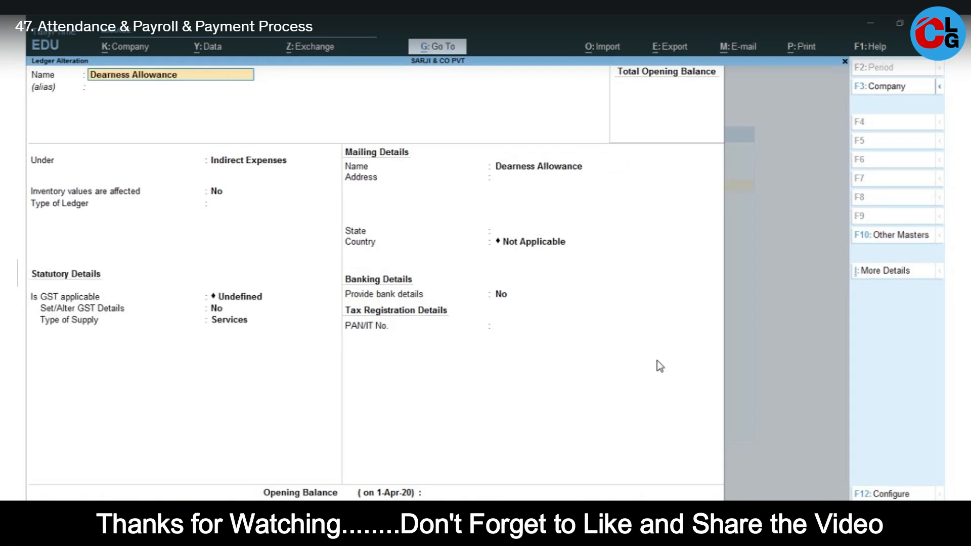
key(Page_Up)
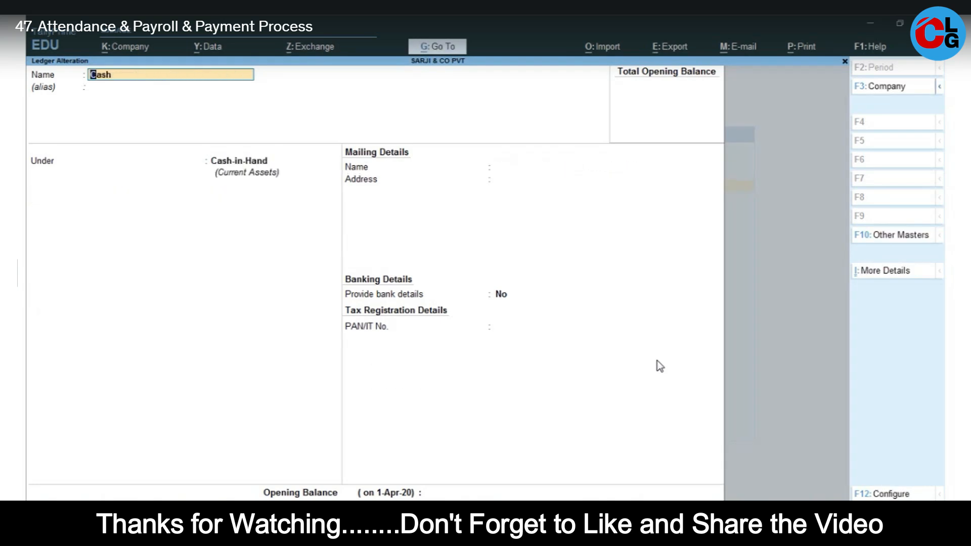
Check cash on hand in the Word document, set the Cash ledger's opening balance in TallyPrime to 3,50,000 Dr, and save it.
key(Return)
key(Return)
key(Return)
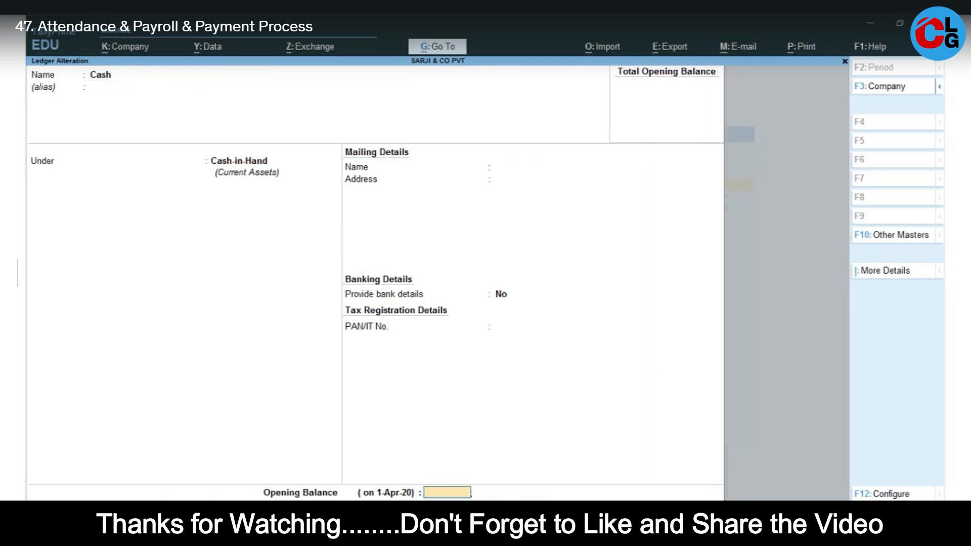
key(alt+Tab)
key(alt+Tab)
text(356000)
key(Return)
key(BackSpace)
text(350000)
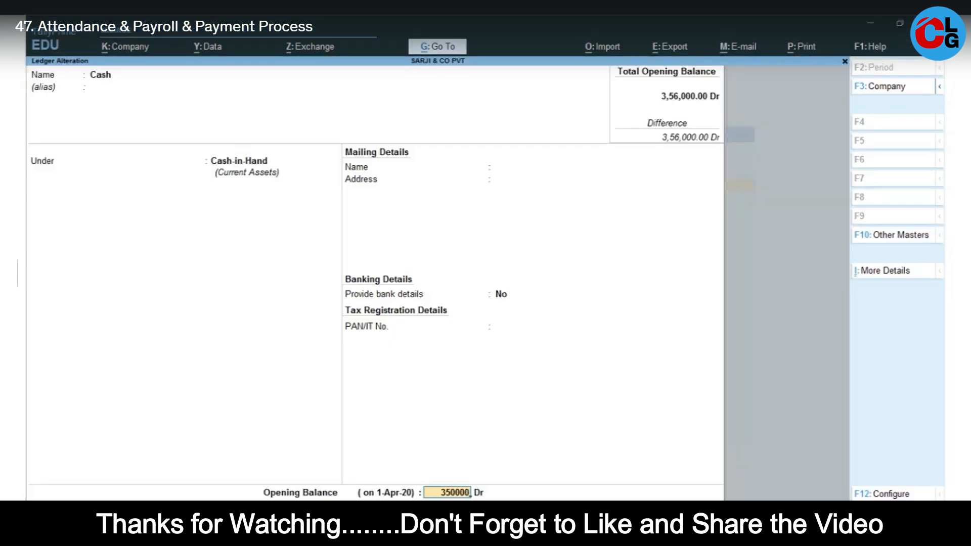
key(Return)
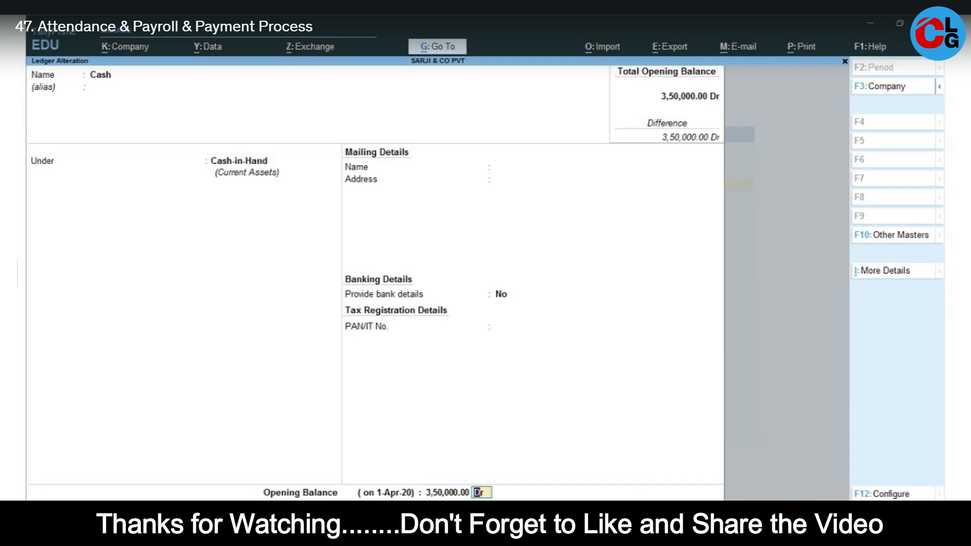
key(Return)
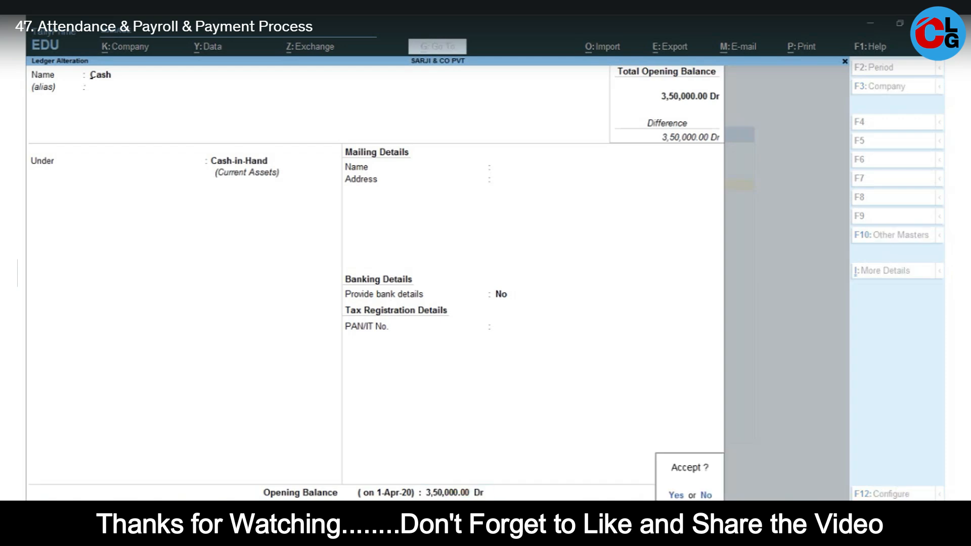
key(Return)
Check the opening balance table in Word and name the new TallyPrime ledger HSBC Bank under the Bank Accounts group.
key(alt+Tab)
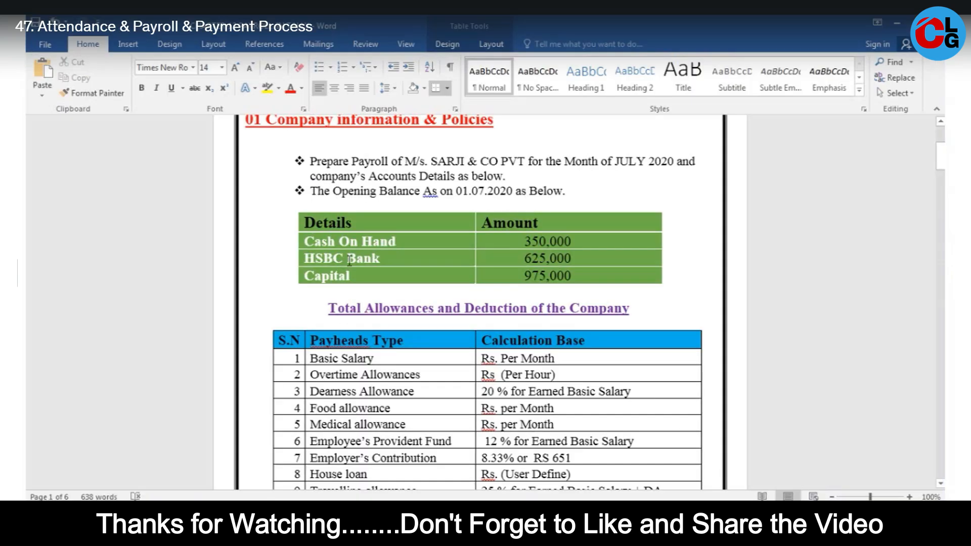
key(alt+Tab)
text(HSBC Bank)
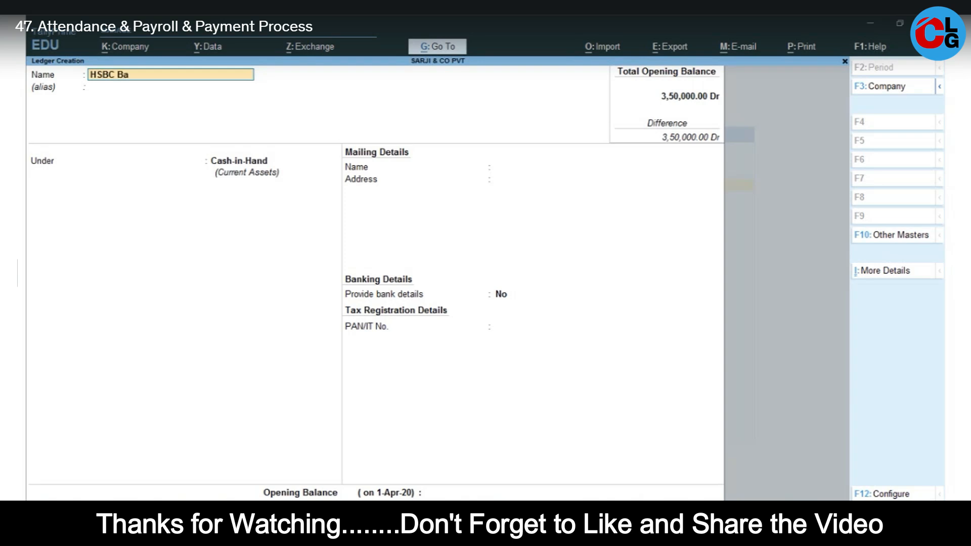
key(Return)
key(Return)
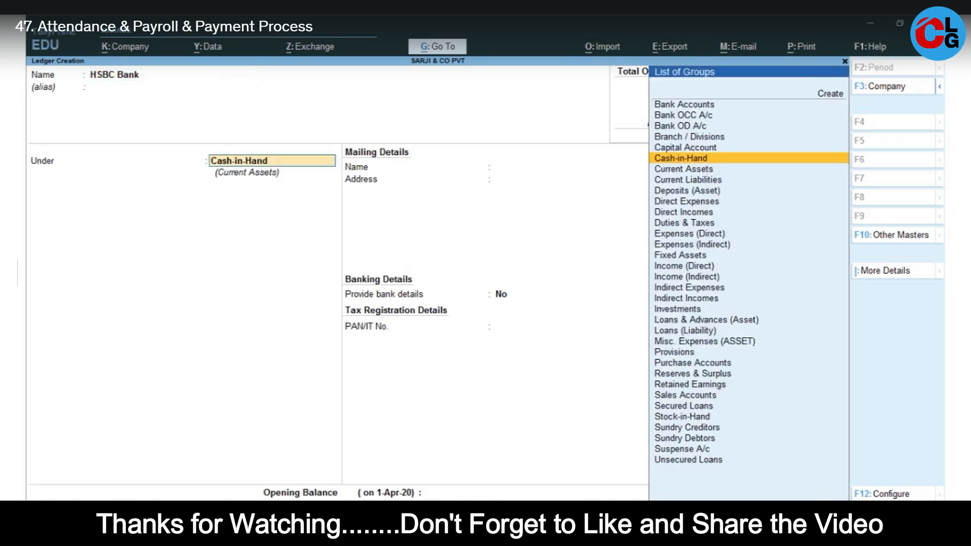
text(N)
key(BackSpace)
text(B)
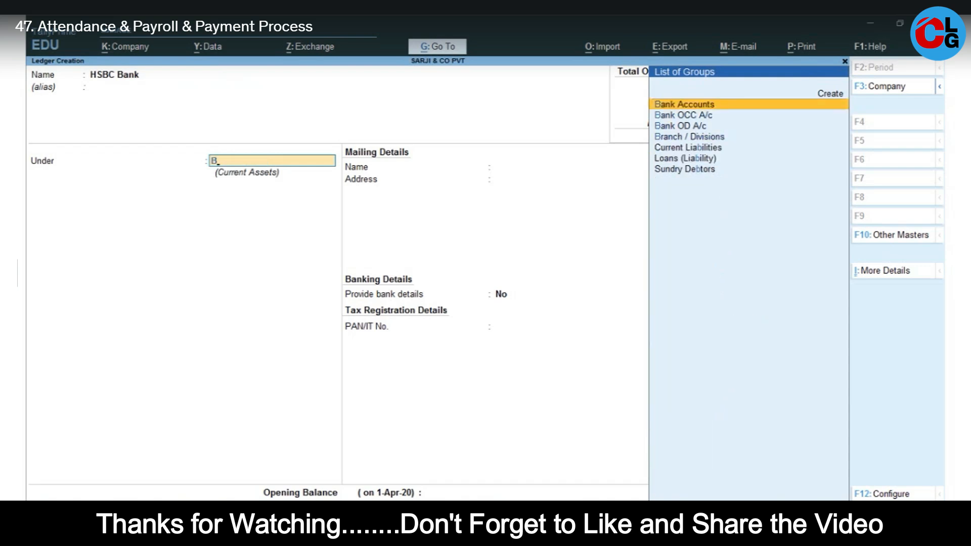
key(Return)
Keep HSBC Bank's default bank details, enter the 6,25,000 Dr opening balance from the Word table, and save the ledger in TallyPrime.
key(Return)
key(Return)
key(Return)
key(Return)
key(Return)
key(Return)
key(Return)
key(Return)
key(Return)
key(Return)
key(Return)
key(Return)
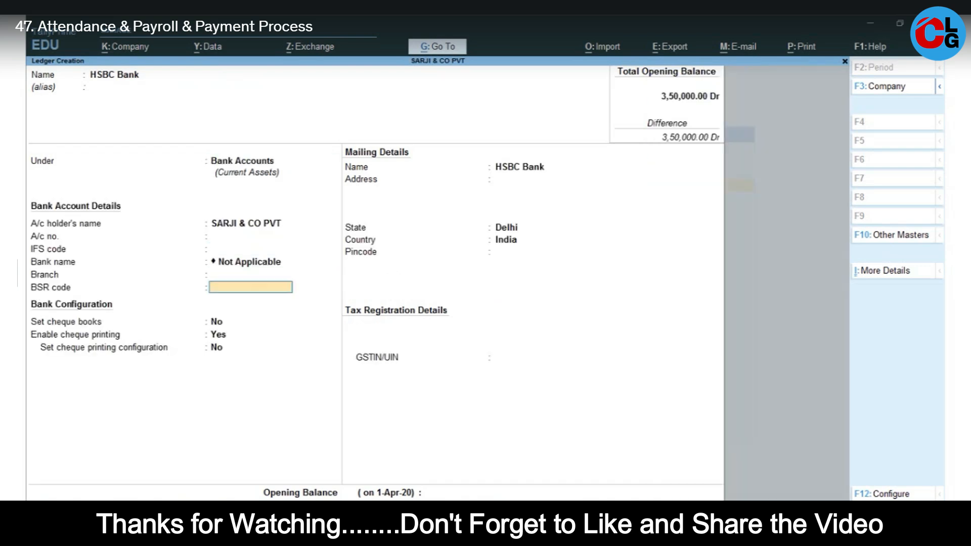
key(Return)
key(Return)
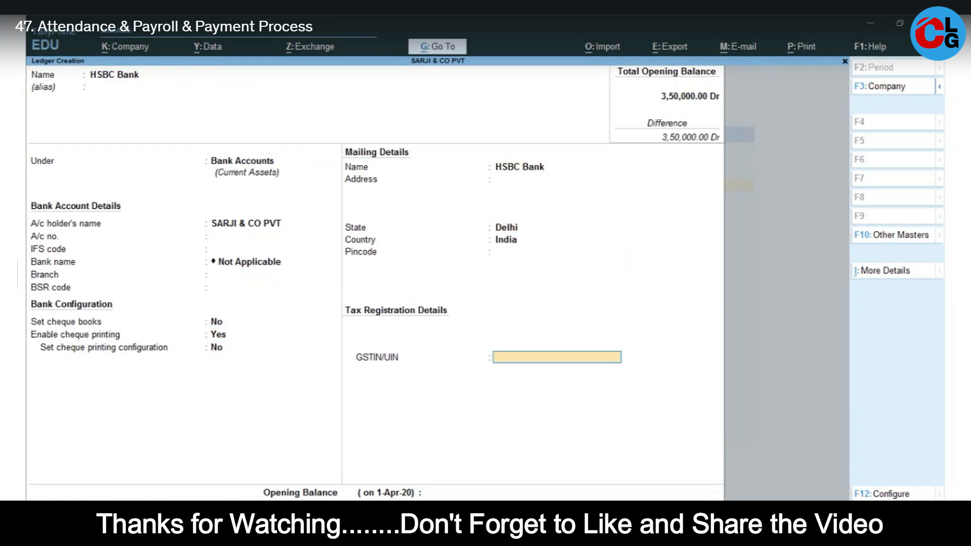
key(alt+Tab)
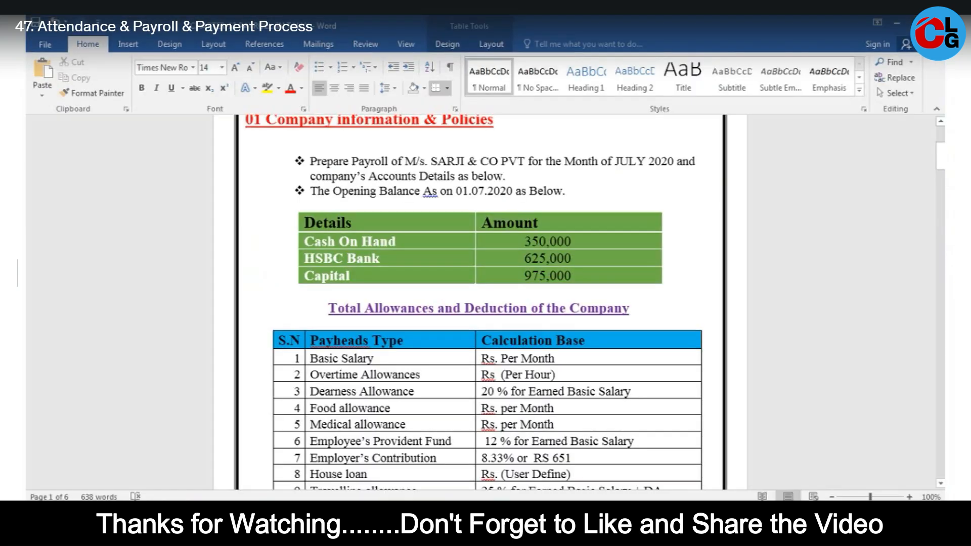
key(alt+Tab)
text(625000)
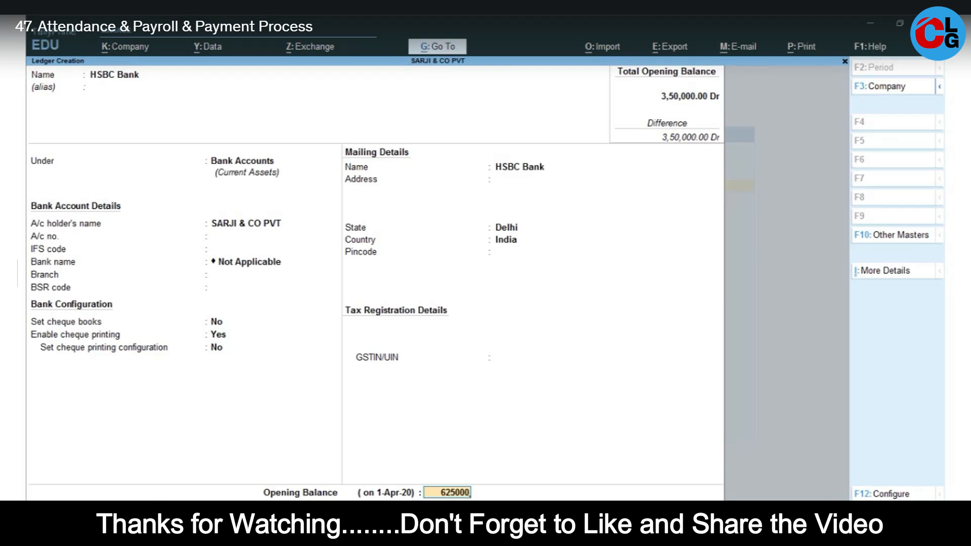
key(Return)
key(Return)
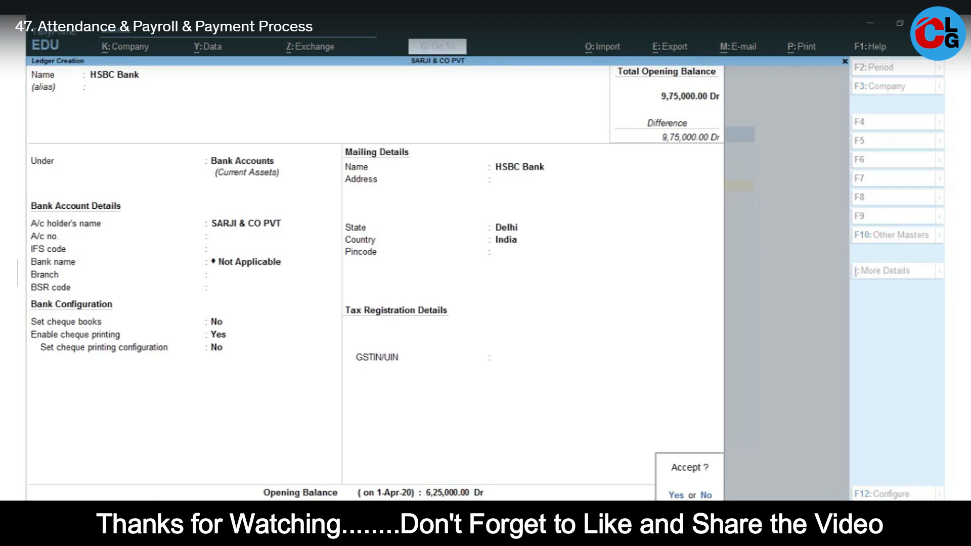
Check the opening balance table in Word and name the new TallyPrime ledger Capital under the Capital Account group.
key(alt+Tab)
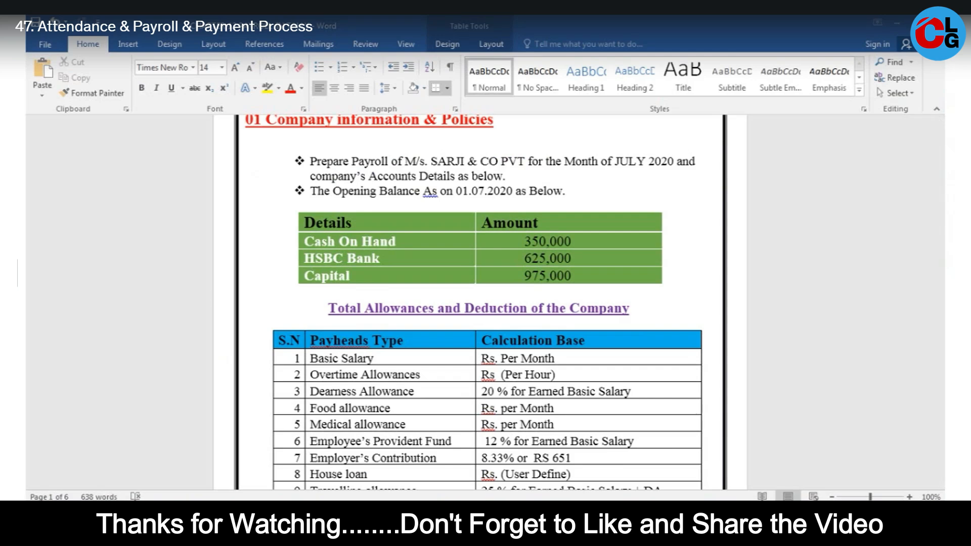
key(alt+Tab)
text(Ca)
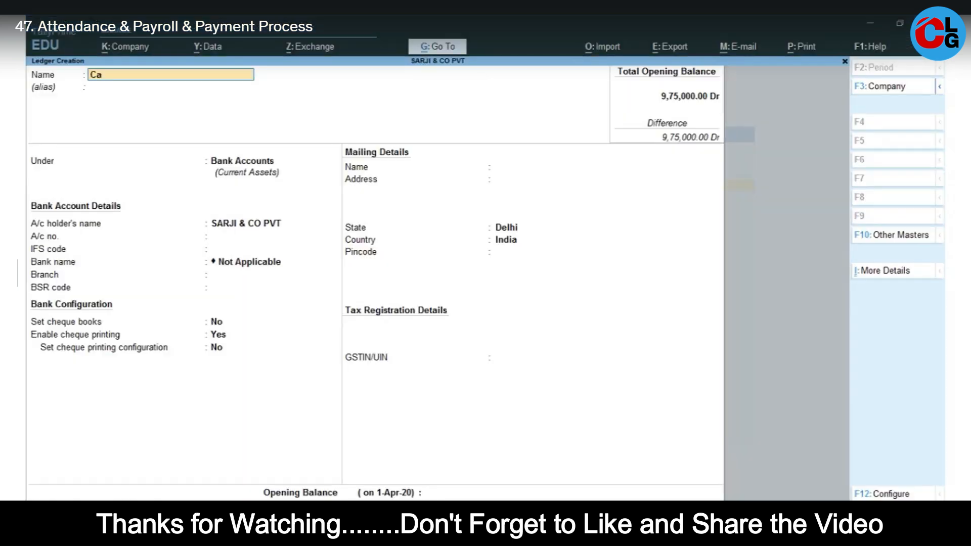
text(s)
key(BackSpace)
text(pital)
key(Return)
key(Return)
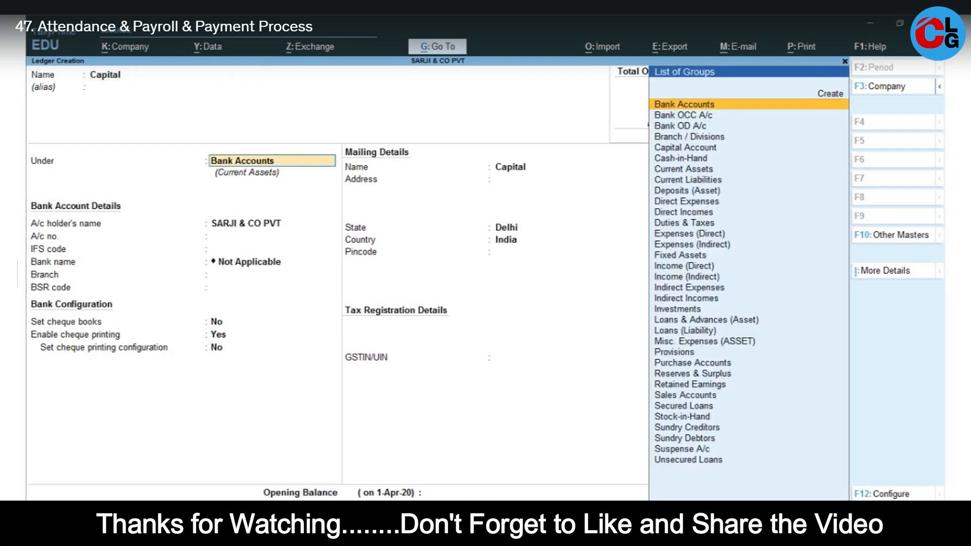
text(C)
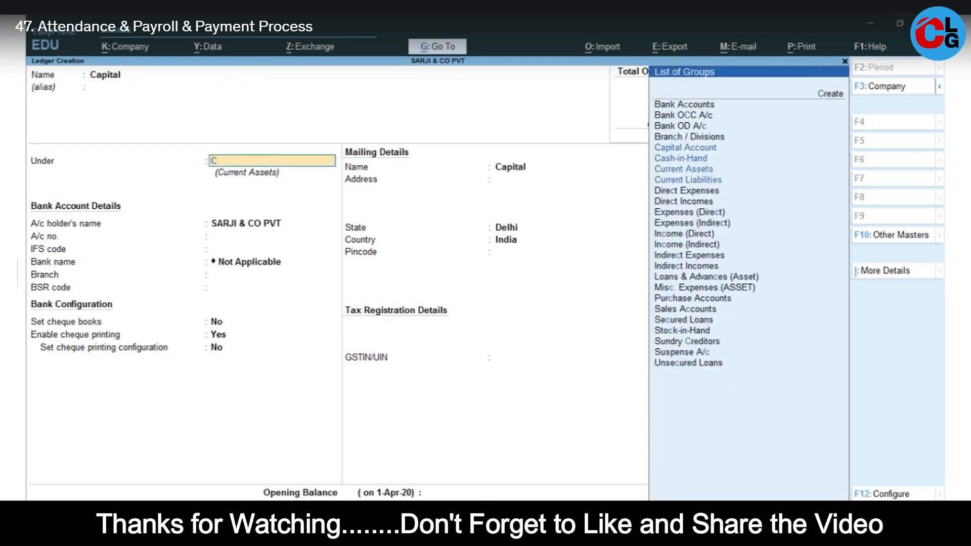
key(Return)
Keep the Capital ledger's default details, set its opening balance to 9,75,000 Cr, and save the ledger.
key(Return)
key(Return)
key(Return)
key(Return)
key(Return)
key(Return)
key(Return)
key(Return)
key(Return)
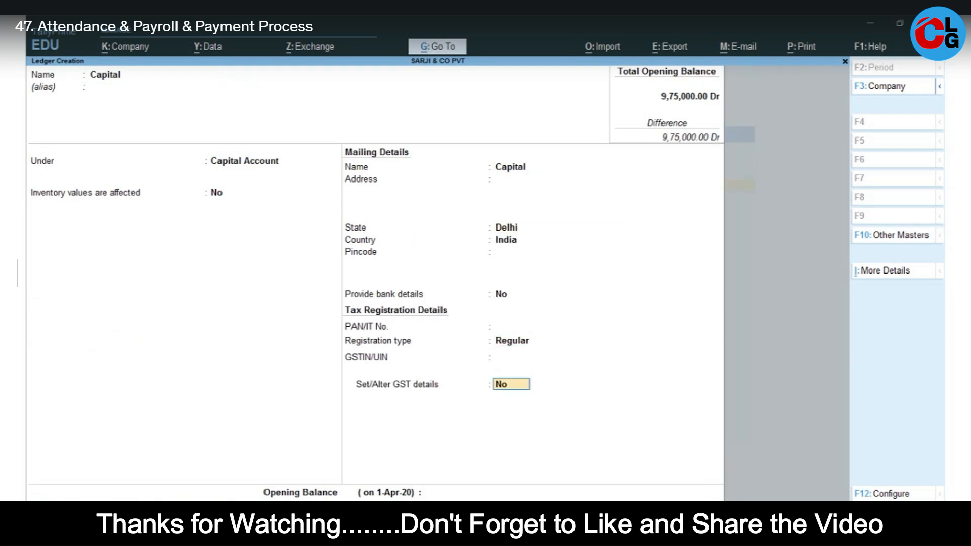
key(Return)
text(975000)
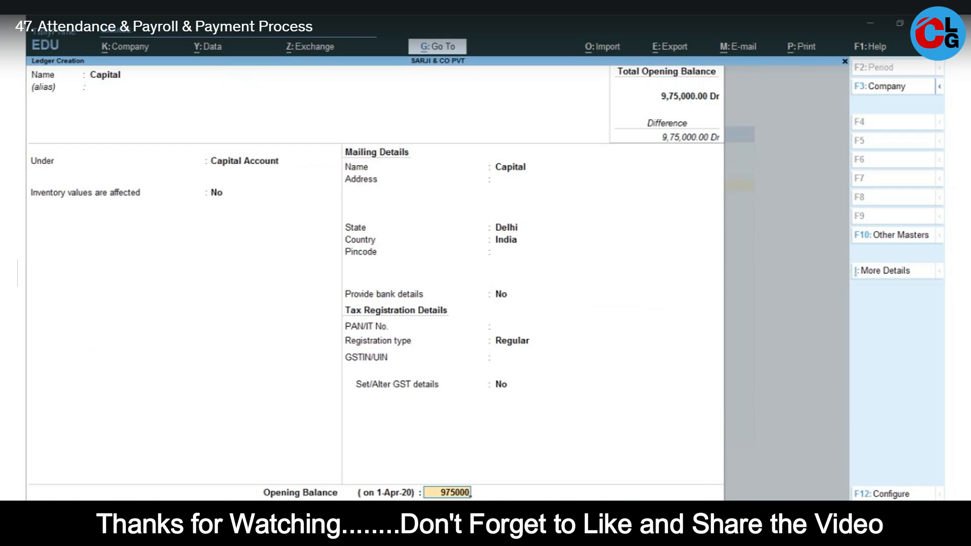
key(Return)
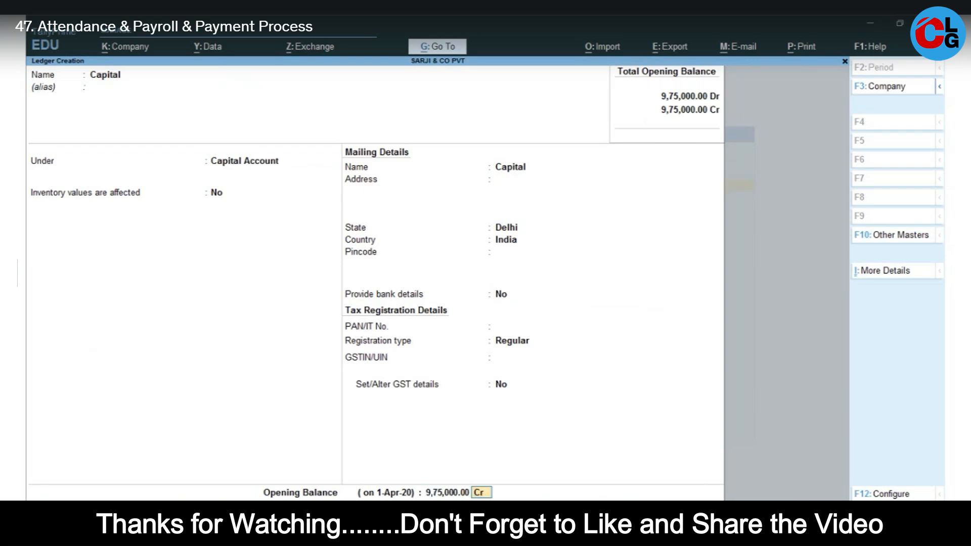
key(Return)
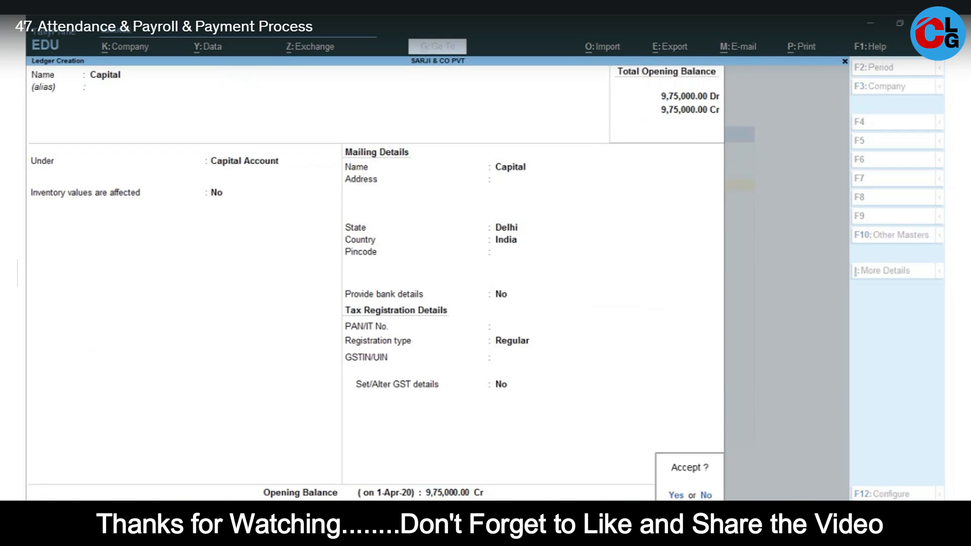
key(Return)
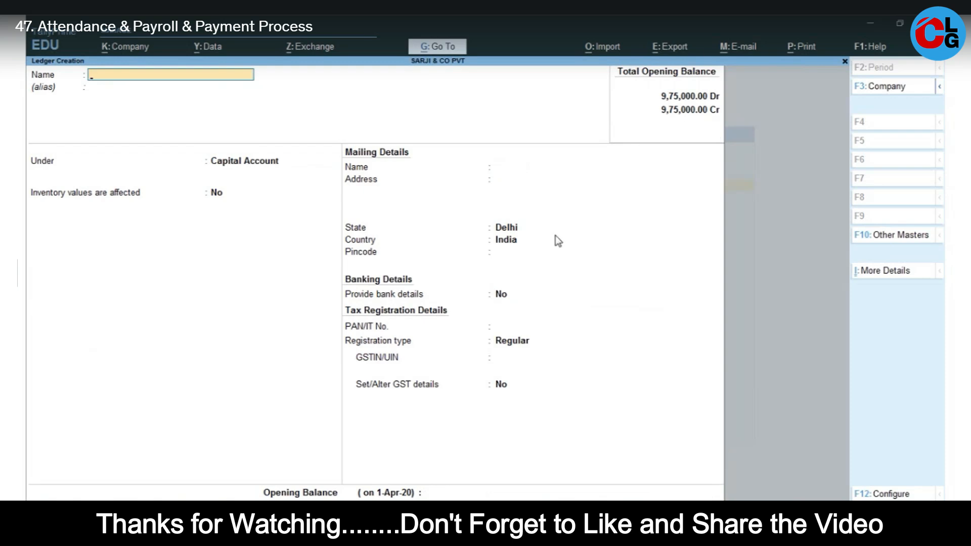
Review the Process Payroll stages and page 2's salary payment instructions in the Word document, and return to TallyPrime.
key(alt+Tab)
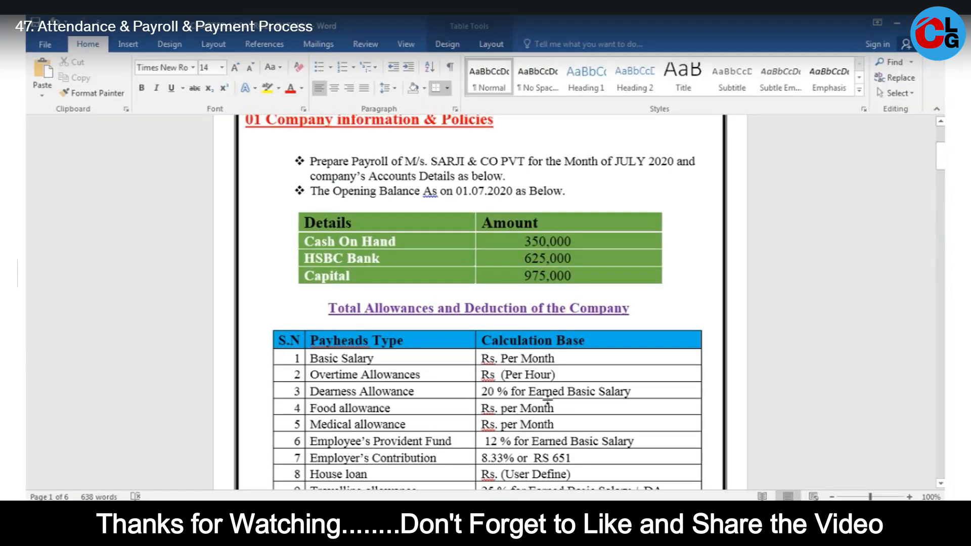
drag(942, 158, 942, 440)
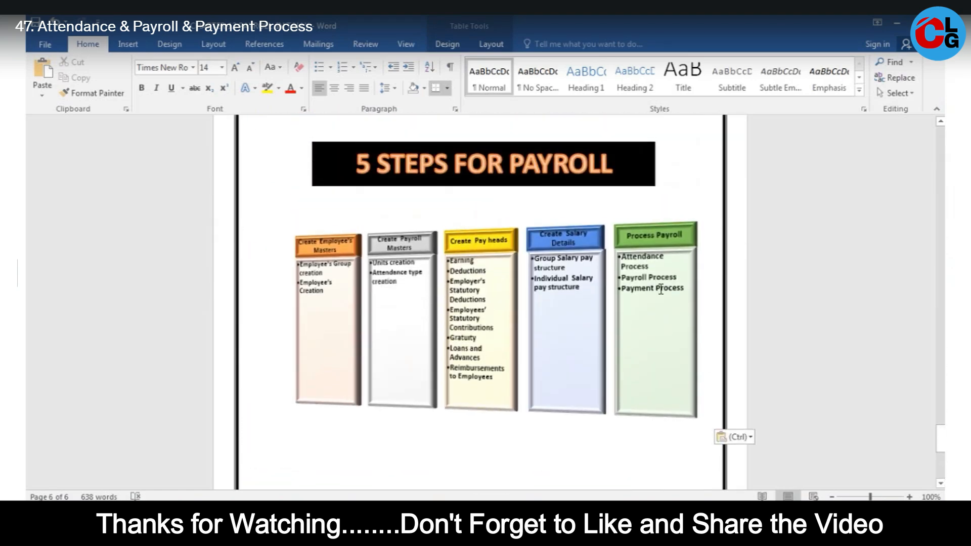
drag(941, 439, 941, 208)
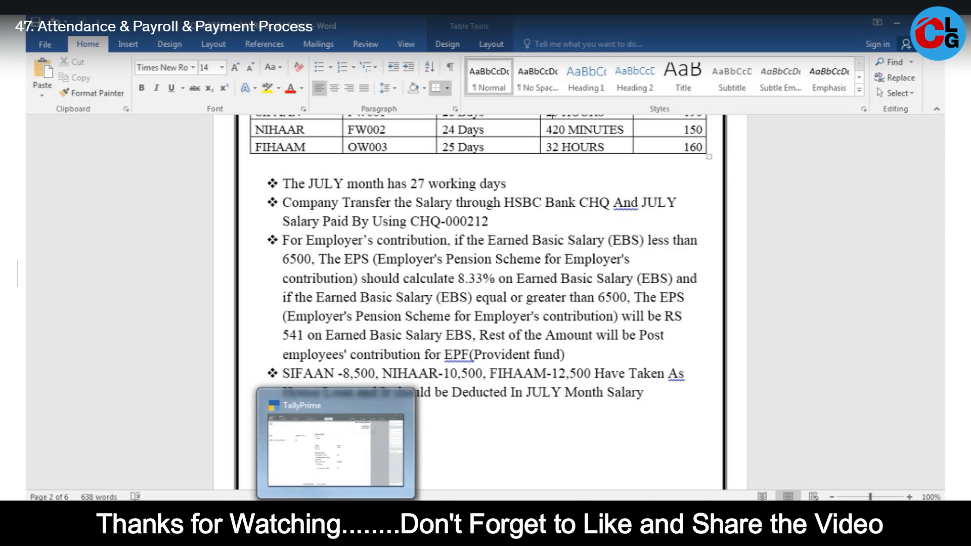
click(336, 512)
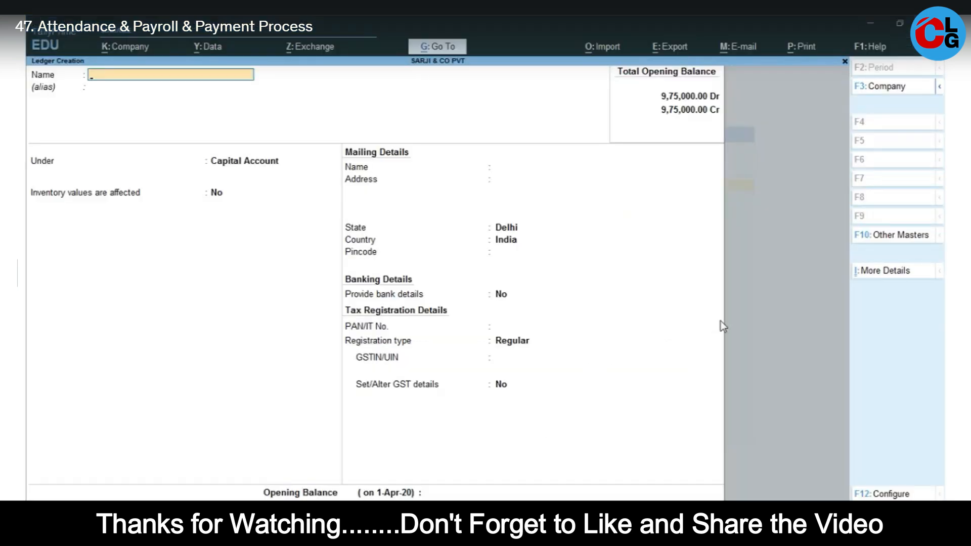
Leave ledger creation, open a new payment voucher, and start an autofill of type Payroll Autofill.
key(Escape)
key(Escape)
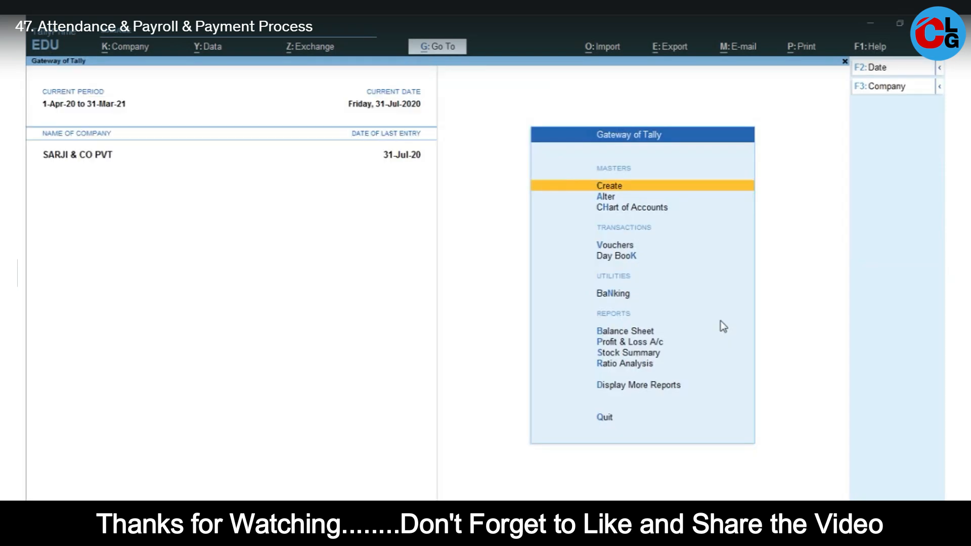
click(618, 245)
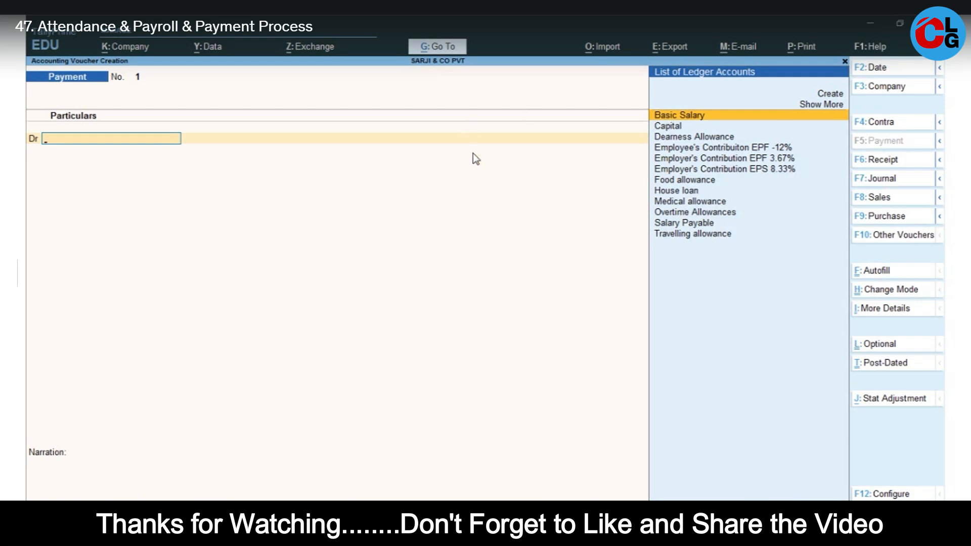
click(872, 277)
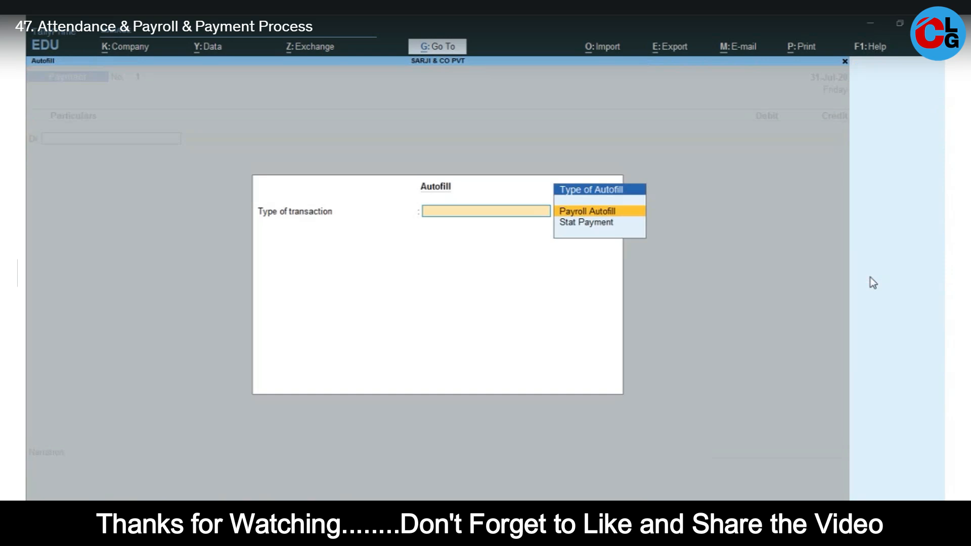
click(594, 215)
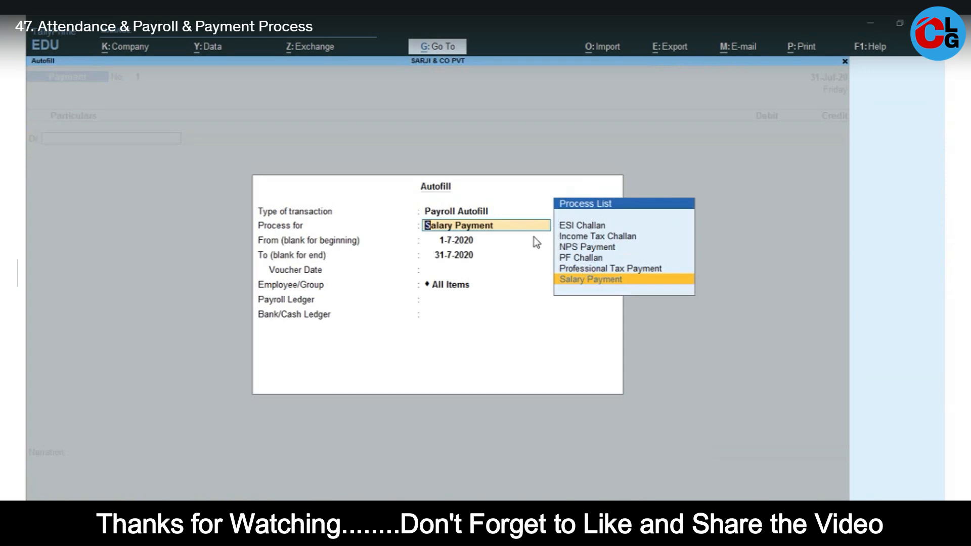
Set the autofill to Salary Payment from 1-7-2020 to 31-7-2020, with voucher date 31-7-2020, for All Items.
key(Return)
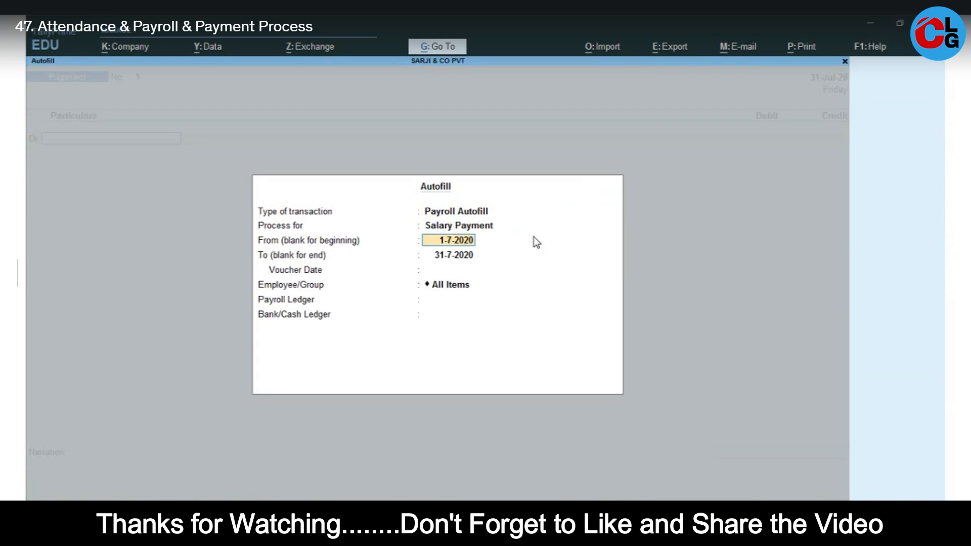
key(Return)
key(Return)
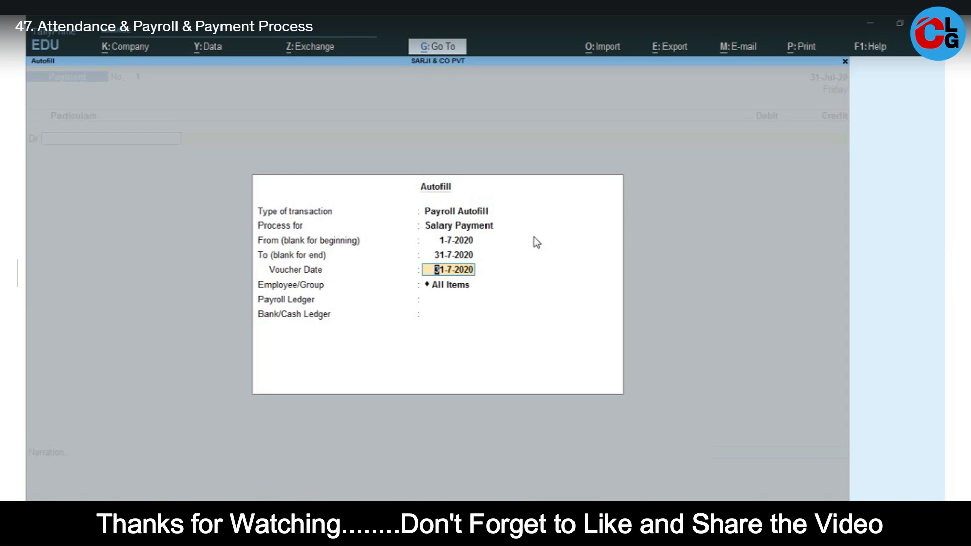
key(Return)
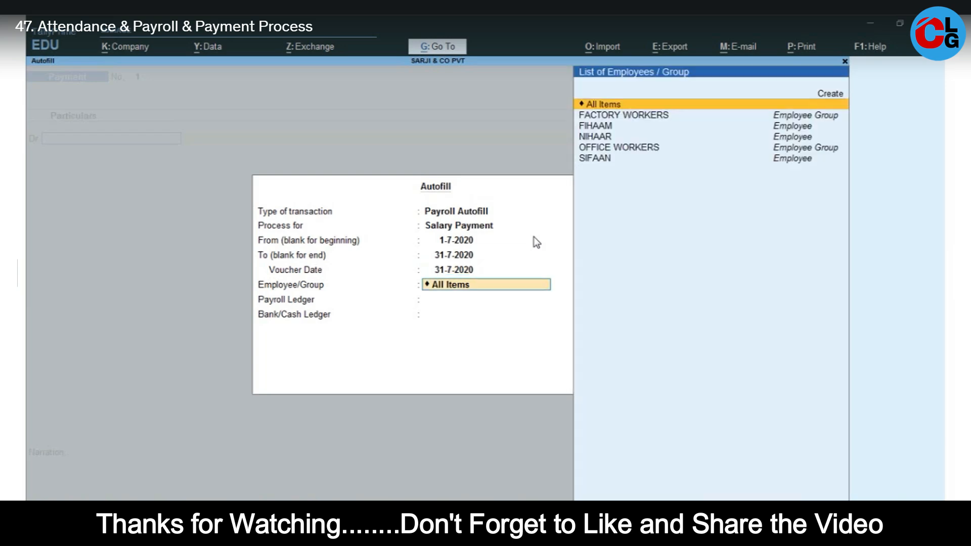
key(Return)
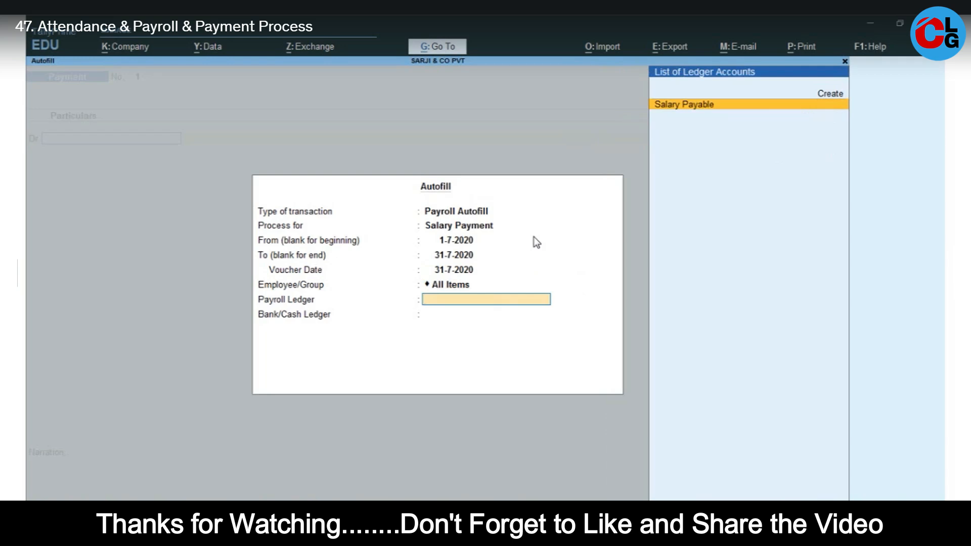
Choose Salary Payable as payroll ledger and HSBC Bank as bank ledger, keep mode of payment use at No, and fill the voucher.
key(Return)
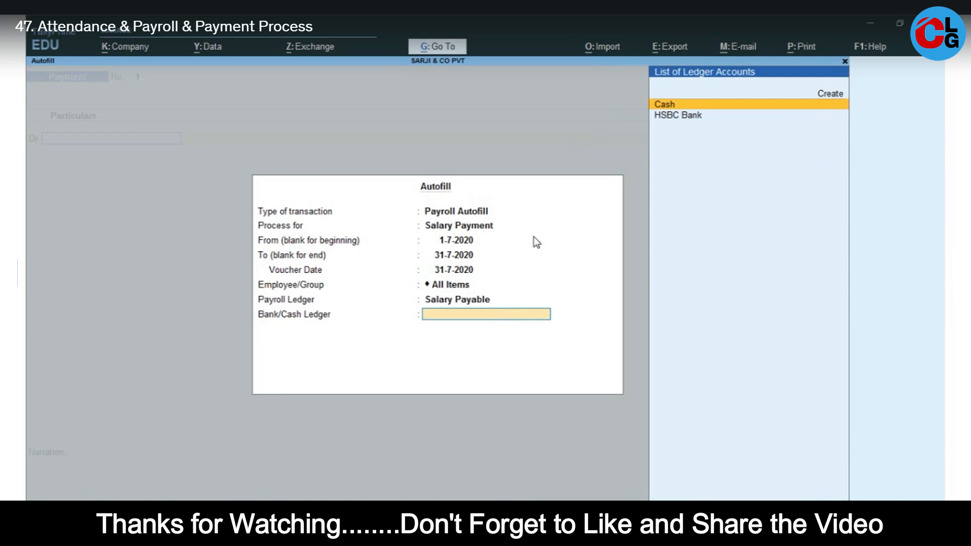
key(Down)
key(Return)
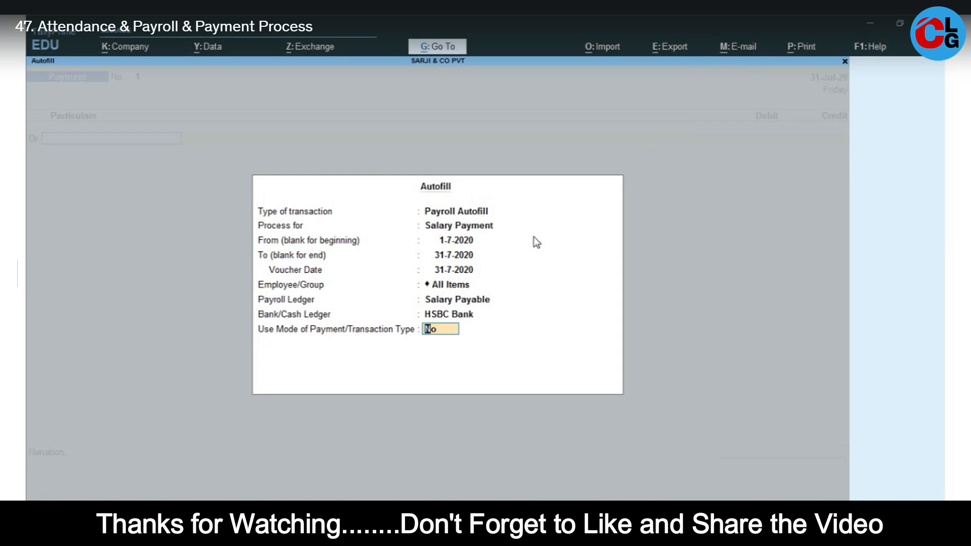
key(Return)
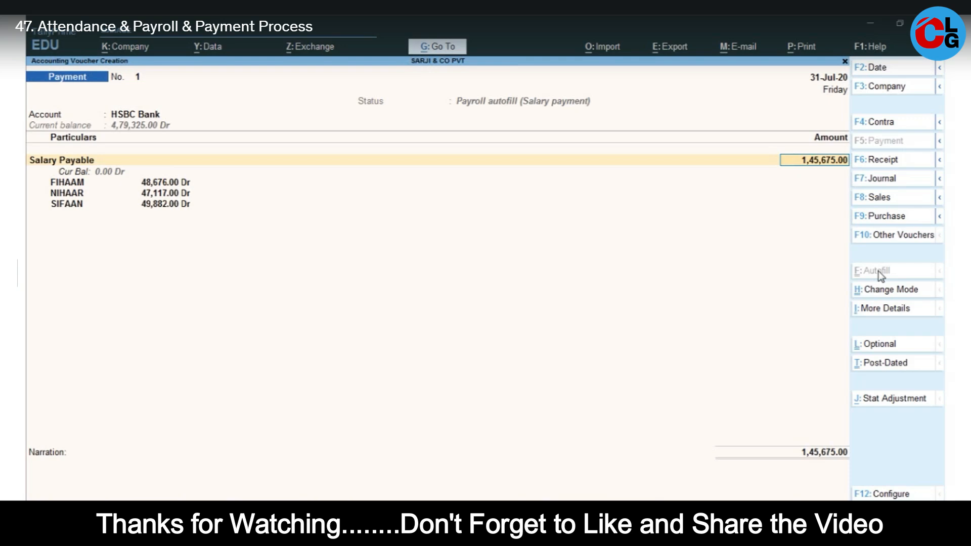
Allocate the HSBC Bank payment as Cheque with range Not Applicable and instrument number 000212, checking the cheque number in the Word document.
key(Return)
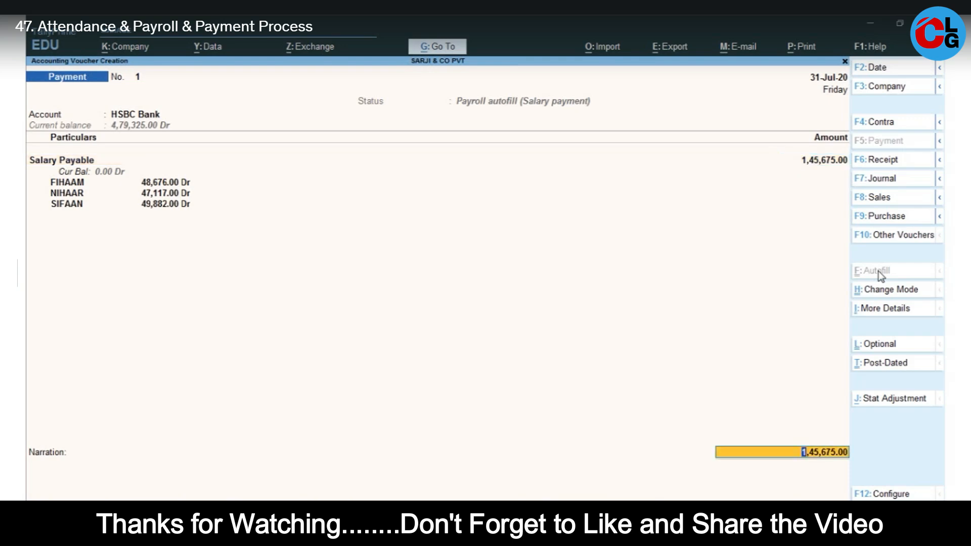
key(Return)
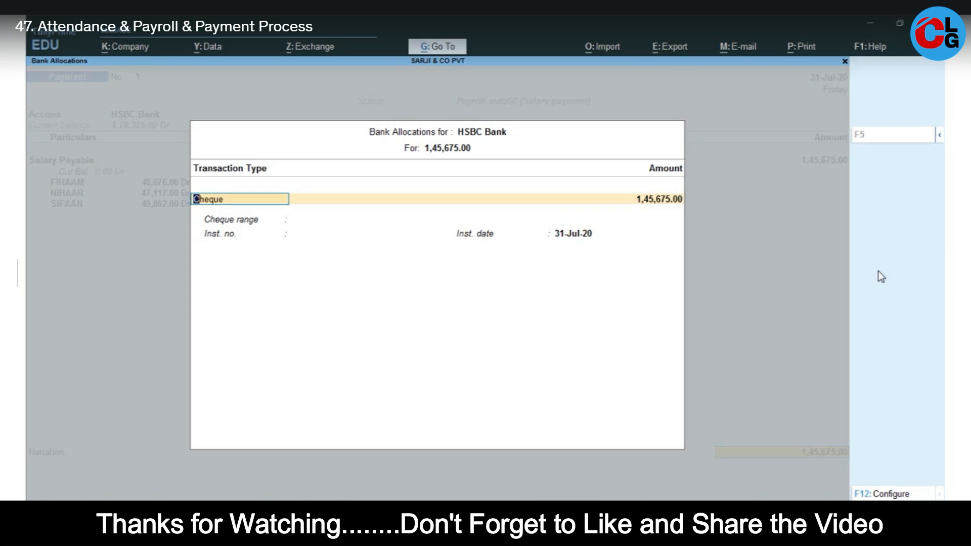
key(Return)
key(Return)
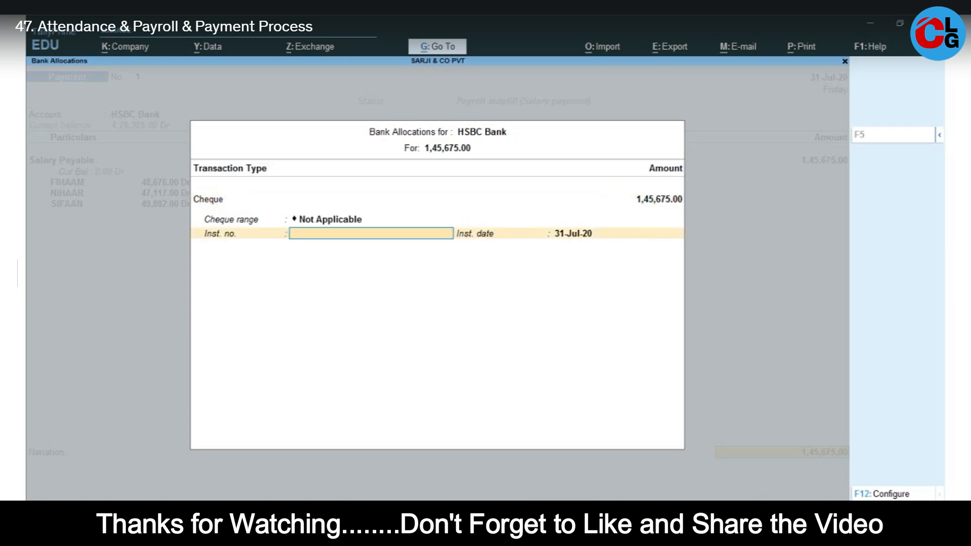
key(alt+Tab)
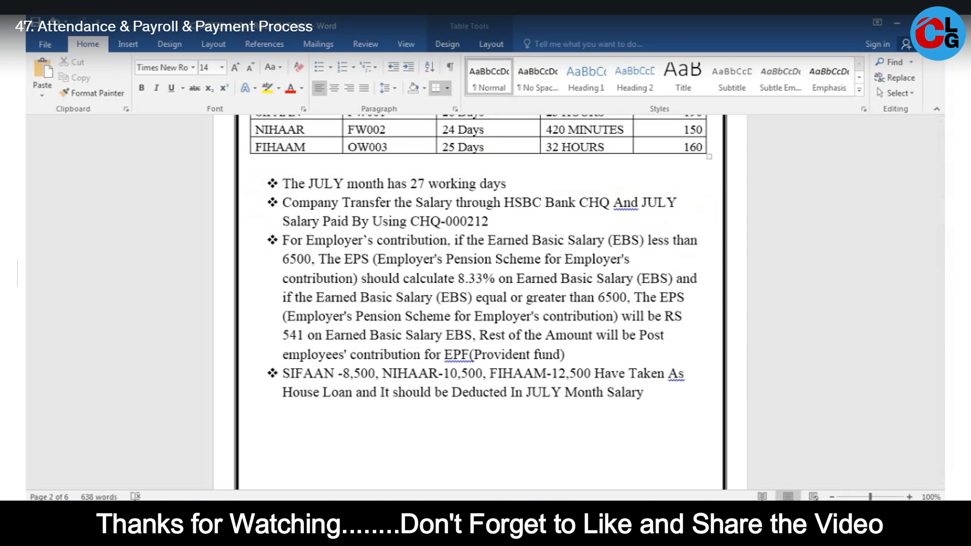
key(alt+Tab)
text(212)
key(Return)
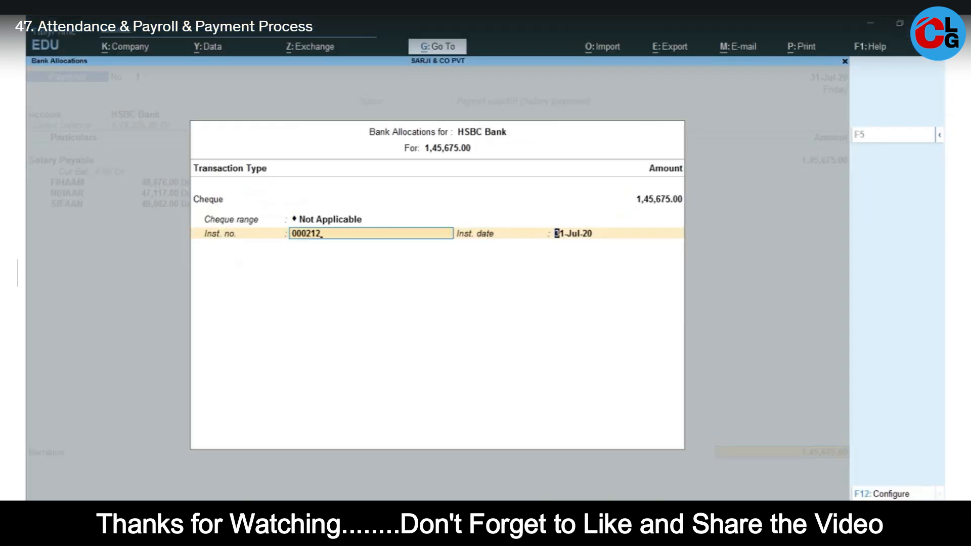
Keep the instrument date 31-Jul-20, leave the narration blank, and save the salary payment voucher.
key(Return)
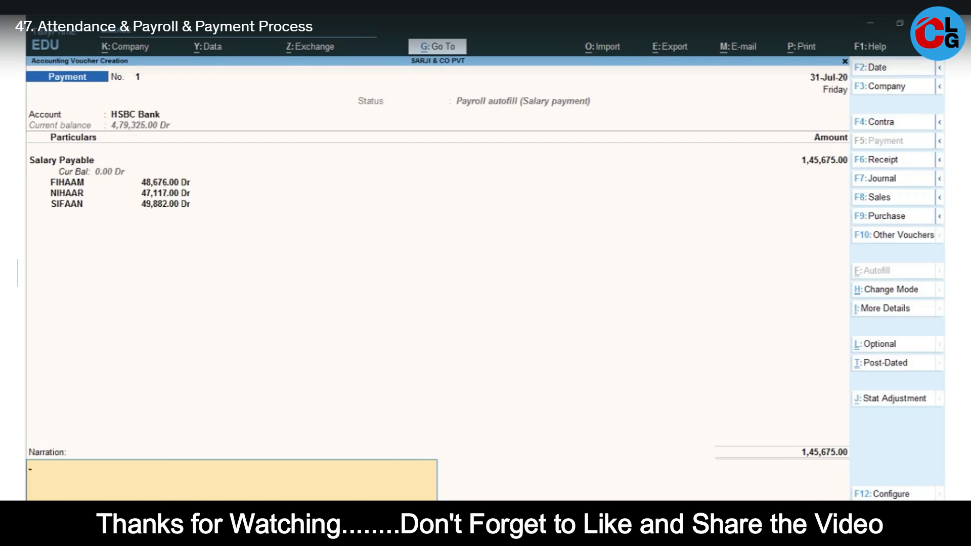
key(Return)
key(Return)
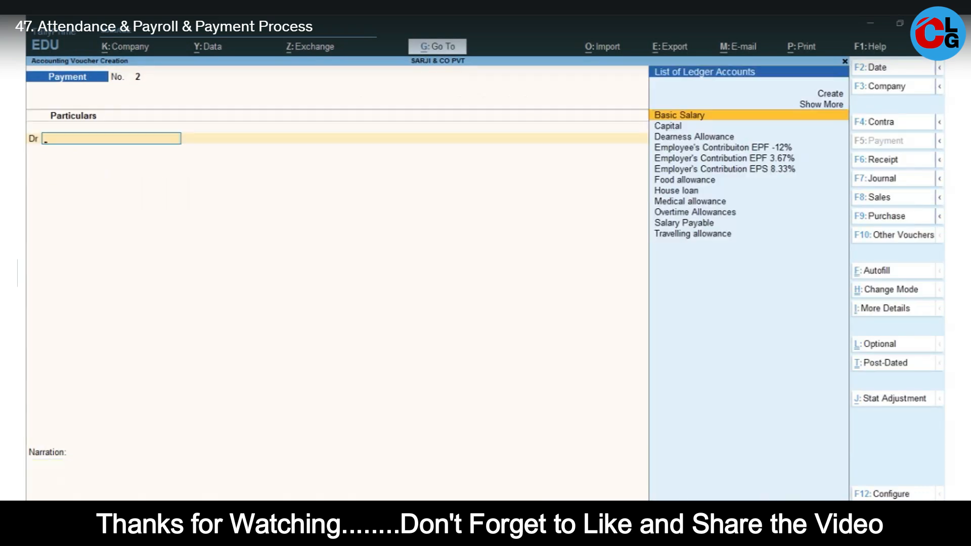